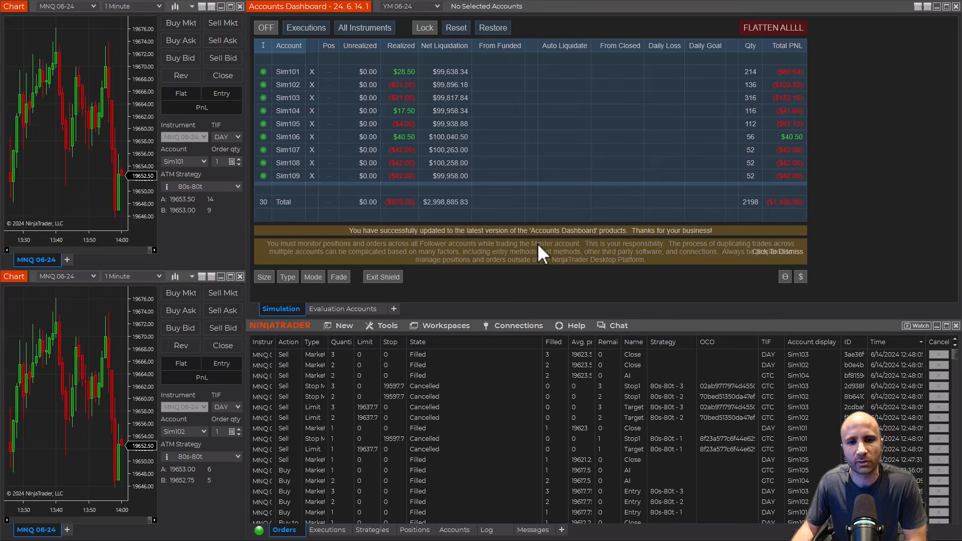
- Dismiss the update notice and the risk warning shown below the accounts table
{"action": "left_click", "coordinate": [612, 231]}
{"action": "left_click", "coordinate": [597, 258]}
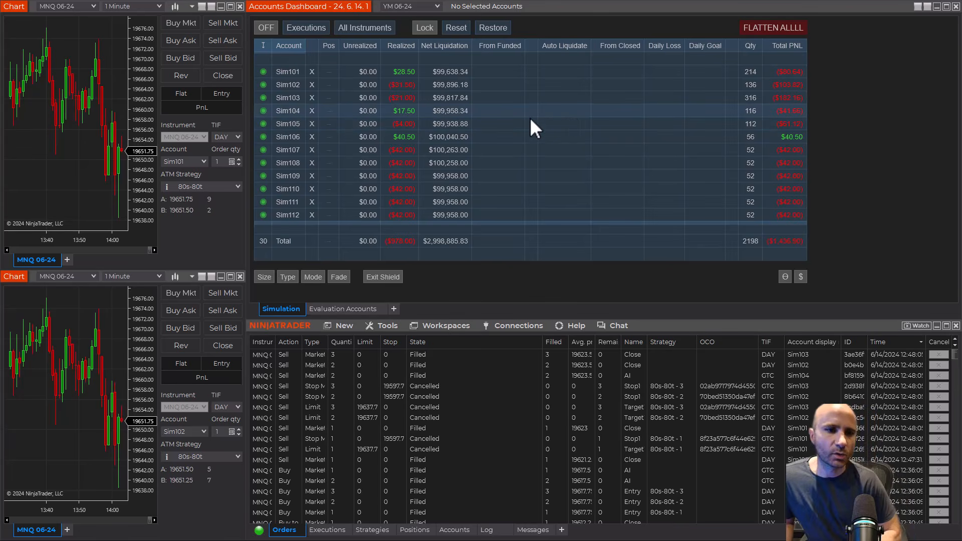
- Look through the full list of simulation accounts in the dashboard and return to its start
{"action": "scroll", "coordinate": [543, 116], "scroll_direction": "down", "scroll_amount": 1}
{"action": "scroll", "coordinate": [542, 126], "scroll_direction": "down", "scroll_amount": 10}
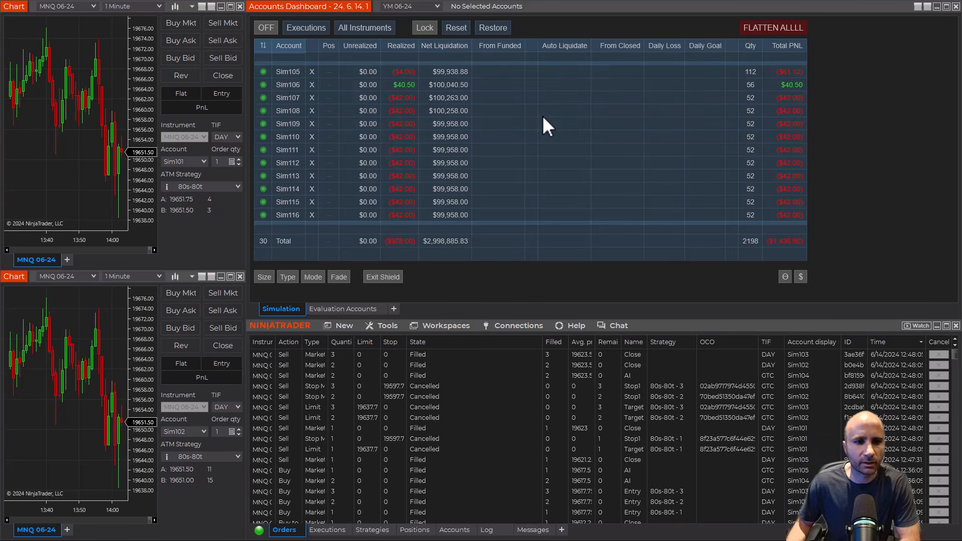
{"action": "scroll", "coordinate": [531, 189], "scroll_direction": "down", "scroll_amount": 7}
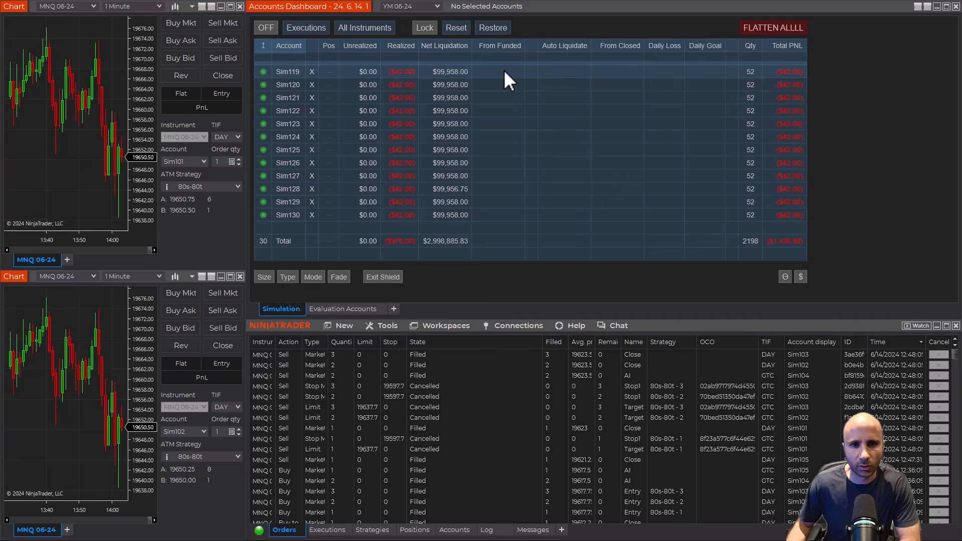
{"action": "scroll", "coordinate": [558, 145], "scroll_direction": "up", "scroll_amount": 4}
{"action": "scroll", "coordinate": [558, 146], "scroll_direction": "up", "scroll_amount": 4}
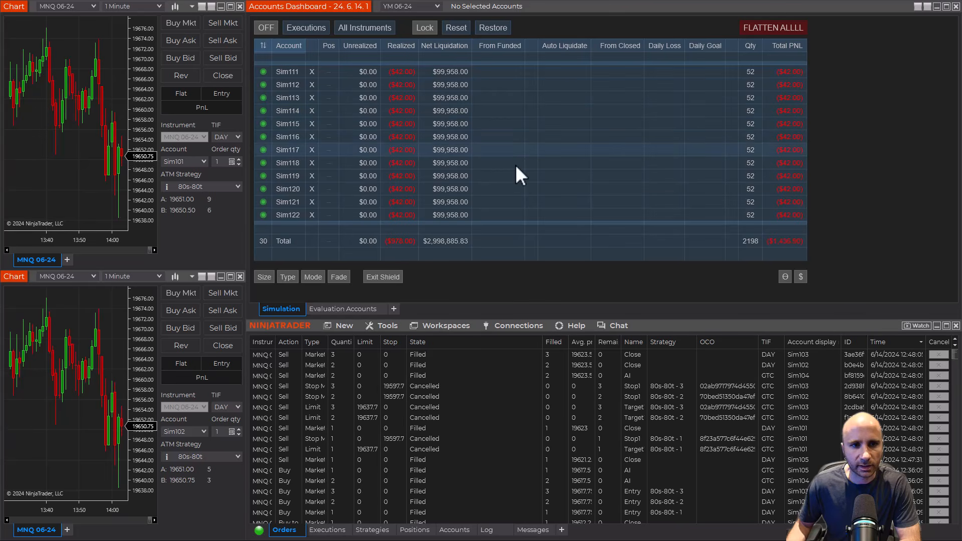
{"action": "scroll", "coordinate": [525, 152], "scroll_direction": "up", "scroll_amount": 4}
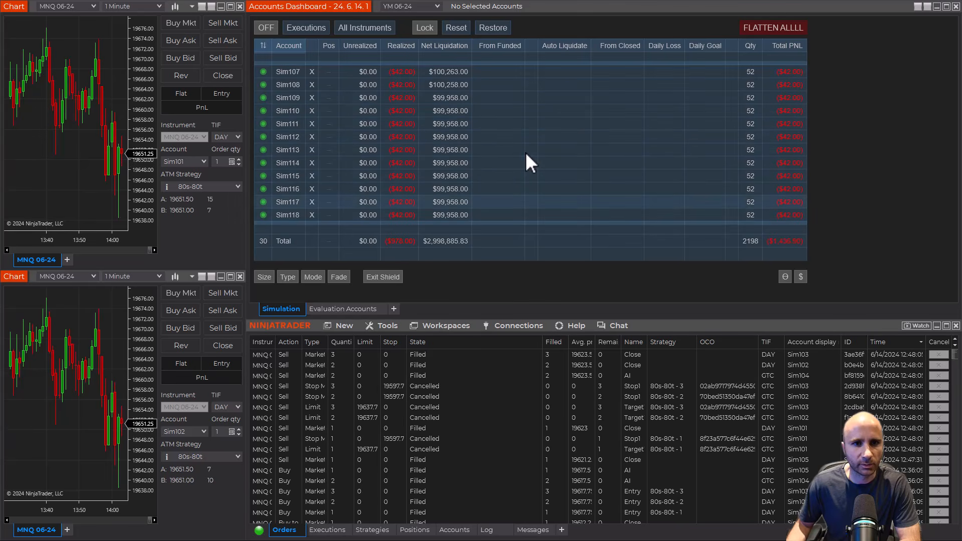
{"action": "scroll", "coordinate": [526, 154], "scroll_direction": "up", "scroll_amount": 6}
{"action": "scroll", "coordinate": [525, 151], "scroll_direction": "down", "scroll_amount": 7}
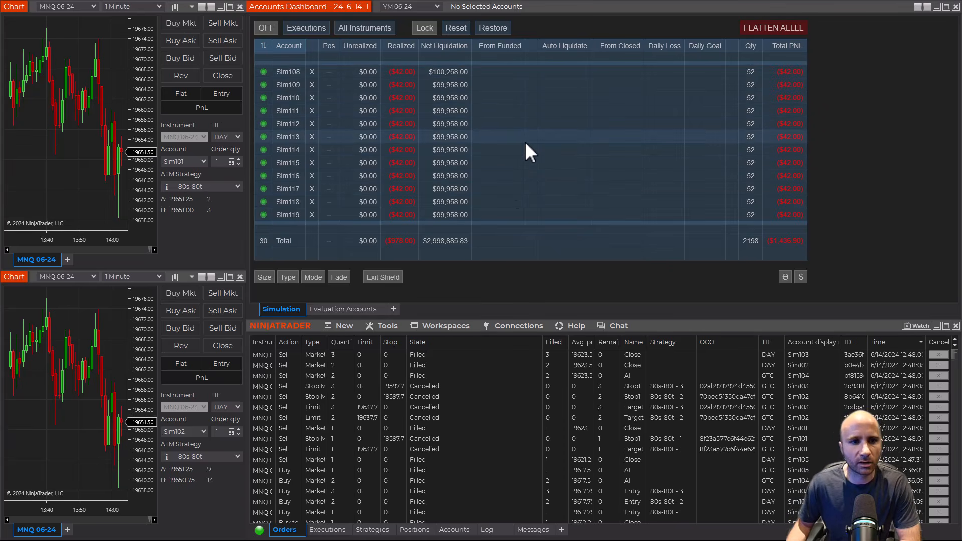
{"action": "scroll", "coordinate": [525, 139], "scroll_direction": "up", "scroll_amount": 7}
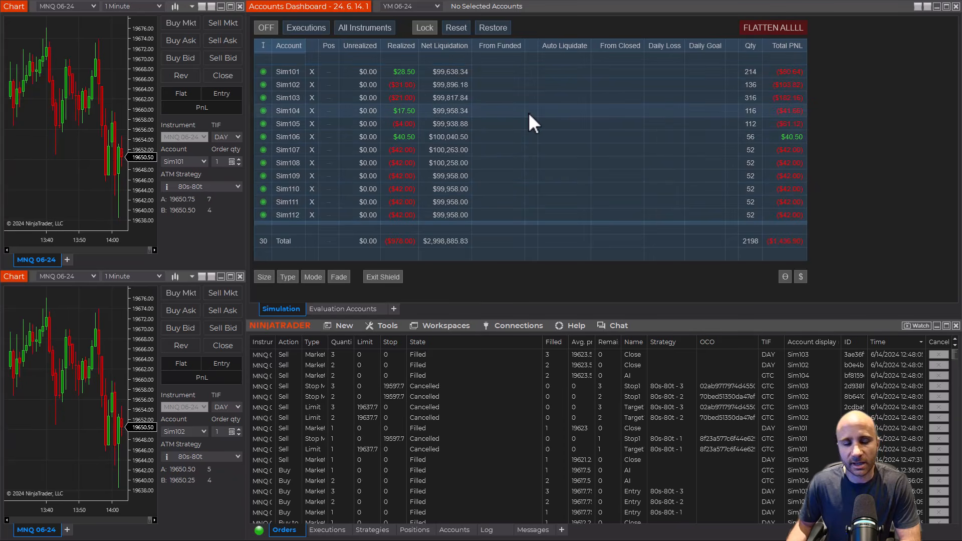
- Set Sim101 as the master account and add Sim102, Sim103, Sim104 and Sim105 as follower accounts
{"action": "left_click", "coordinate": [266, 73]}
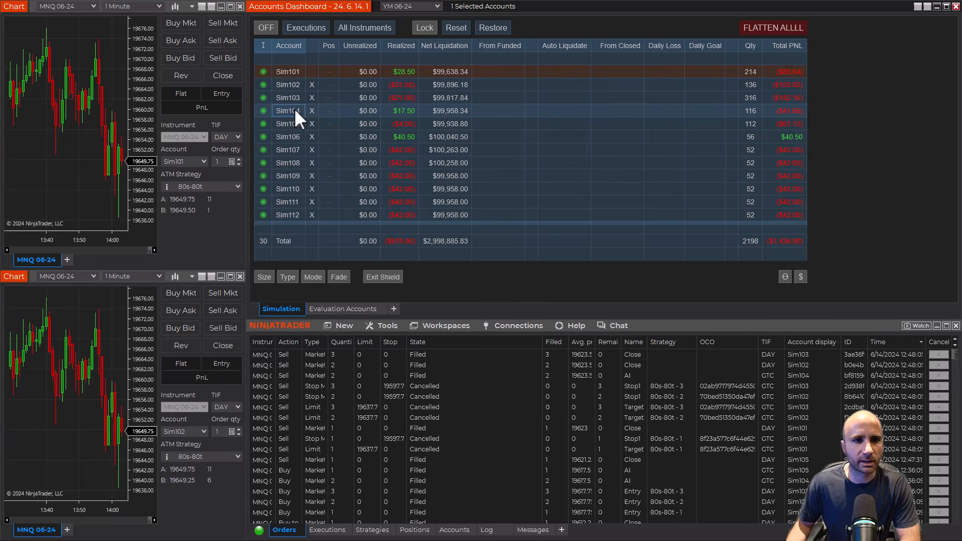
{"action": "left_click", "coordinate": [294, 86], "text": "ctrl"}
{"action": "left_click", "coordinate": [293, 98], "text": "ctrl"}
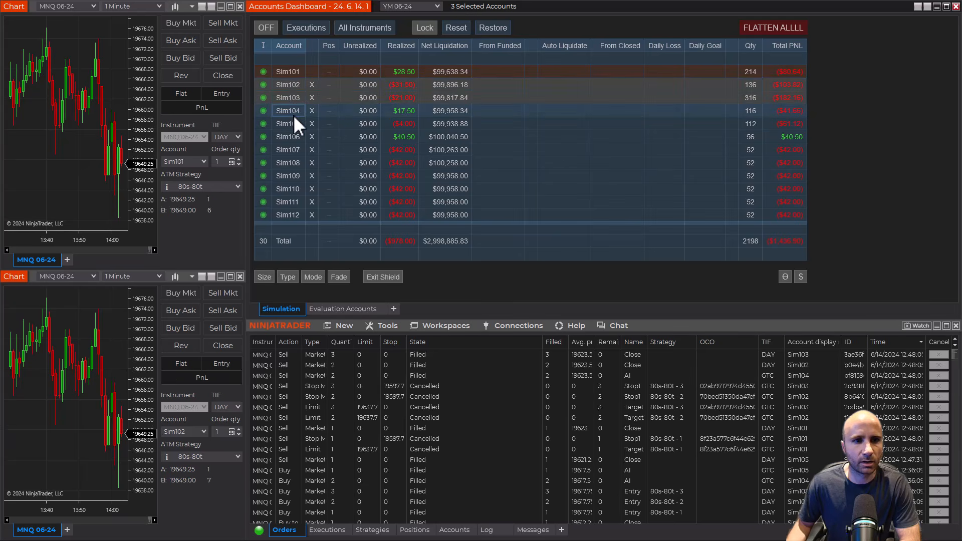
{"action": "left_click", "coordinate": [294, 116], "text": "ctrl"}
{"action": "left_click", "coordinate": [293, 123], "text": "ctrl"}
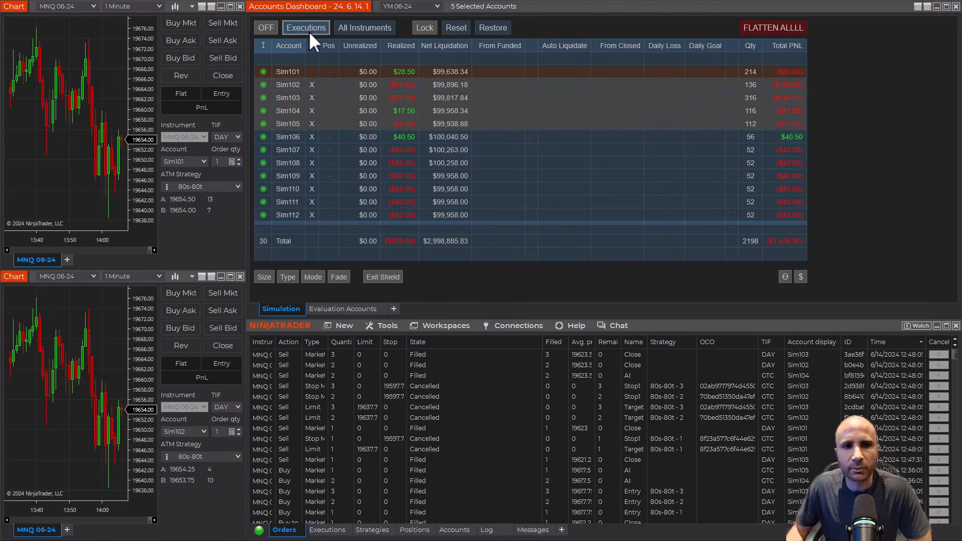
- Turn account duplication on, and toggle the duplication mode to Orders and back to Executions
{"action": "left_click", "coordinate": [273, 31]}
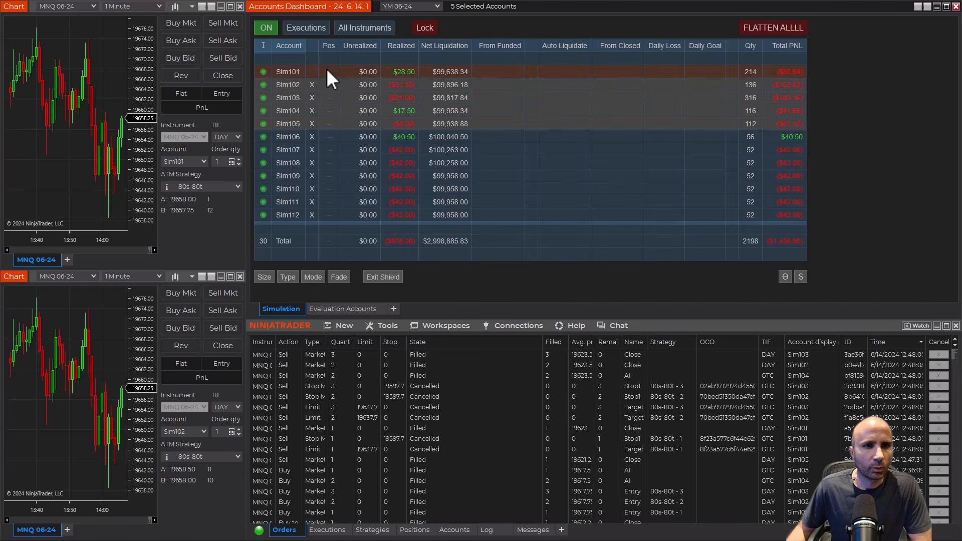
{"action": "left_click", "coordinate": [311, 29]}
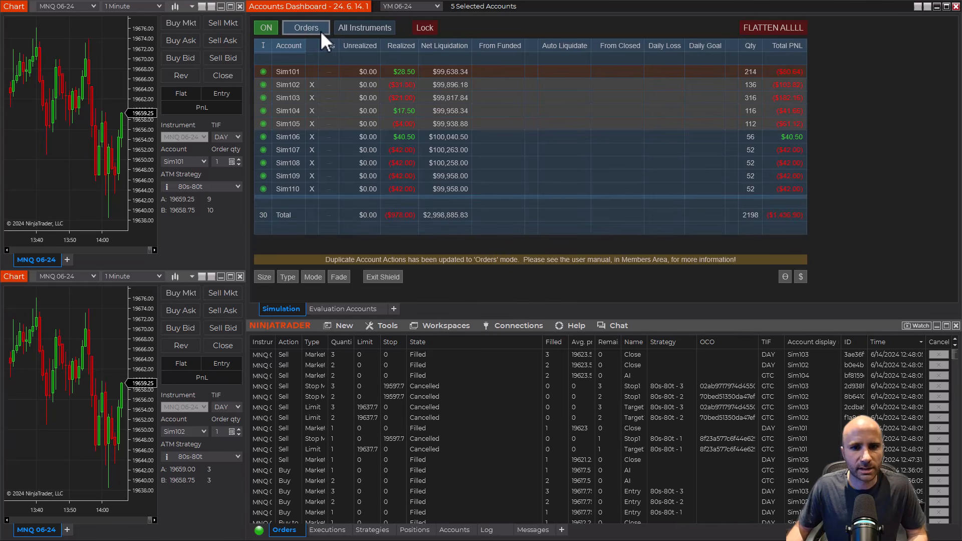
{"action": "left_click", "coordinate": [321, 30]}
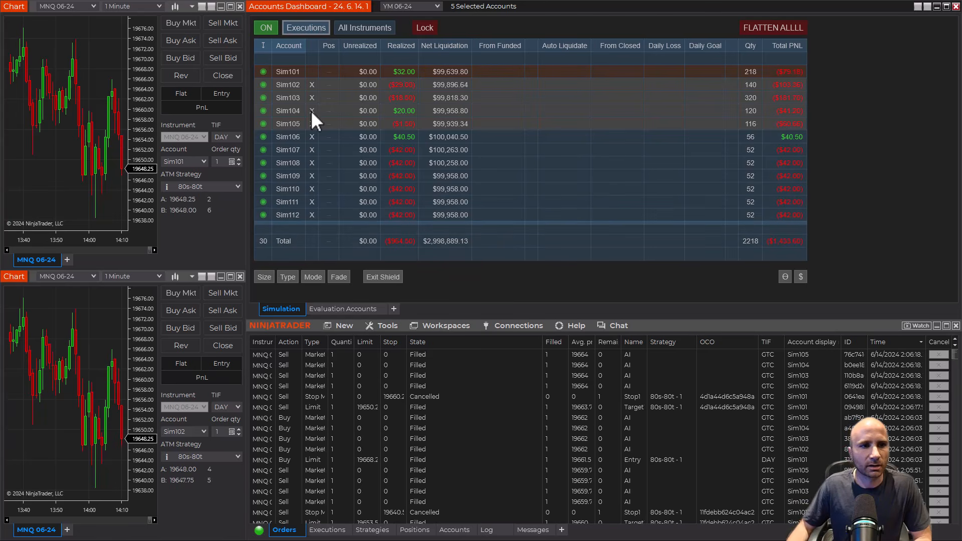
- Place a one-contract sell limit order at 19669.50 on the Sim101 chart and lower it to 19647.75 to enter short
{"action": "right_click", "coordinate": [99, 63]}
{"action": "left_click", "coordinate": [146, 161]}
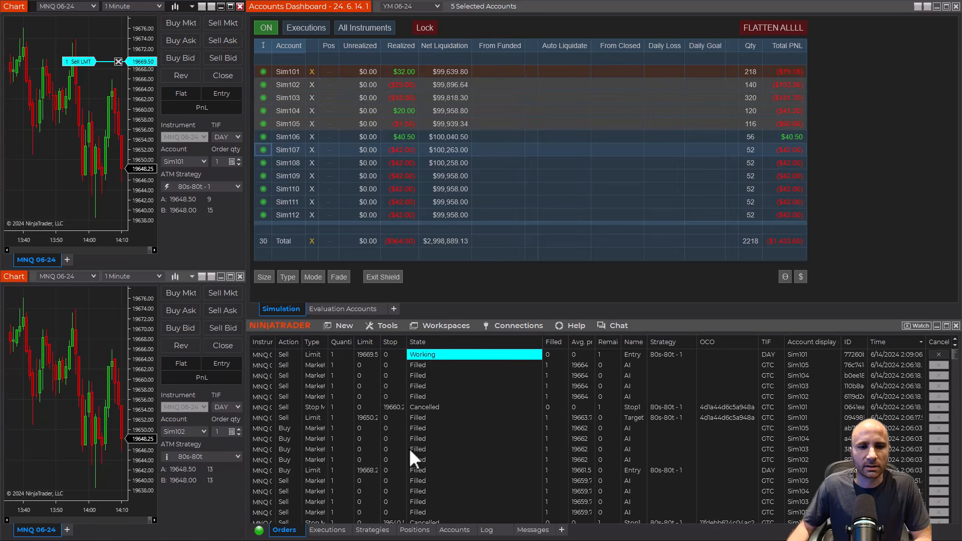
{"action": "left_click_drag", "start_coordinate": [75, 61], "coordinate": [96, 101]}
{"action": "left_click_drag", "start_coordinate": [90, 148], "coordinate": [82, 171]}
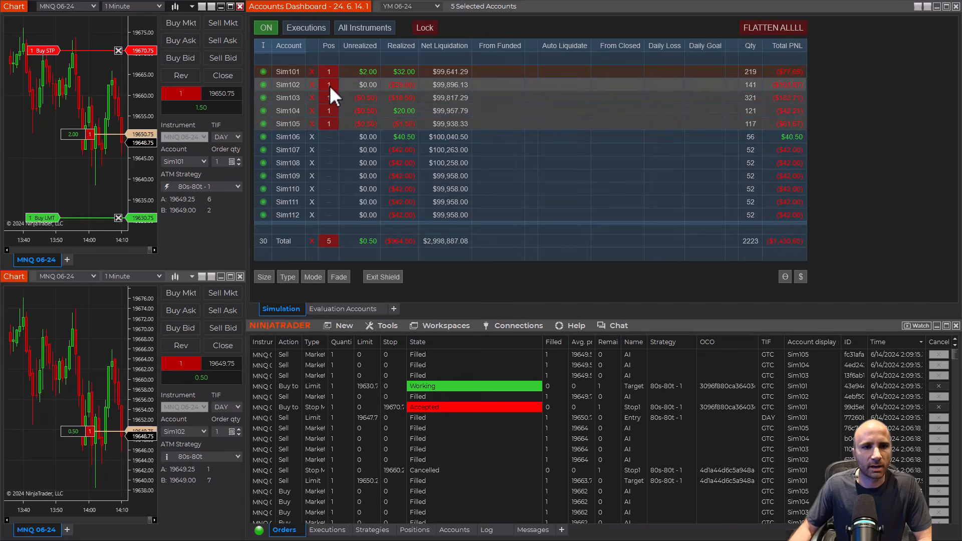
- Lower the Sim101 short position's stop order to about 19665 and raise its profit target to 19653.50
{"action": "left_click_drag", "start_coordinate": [93, 50], "coordinate": [92, 73]}
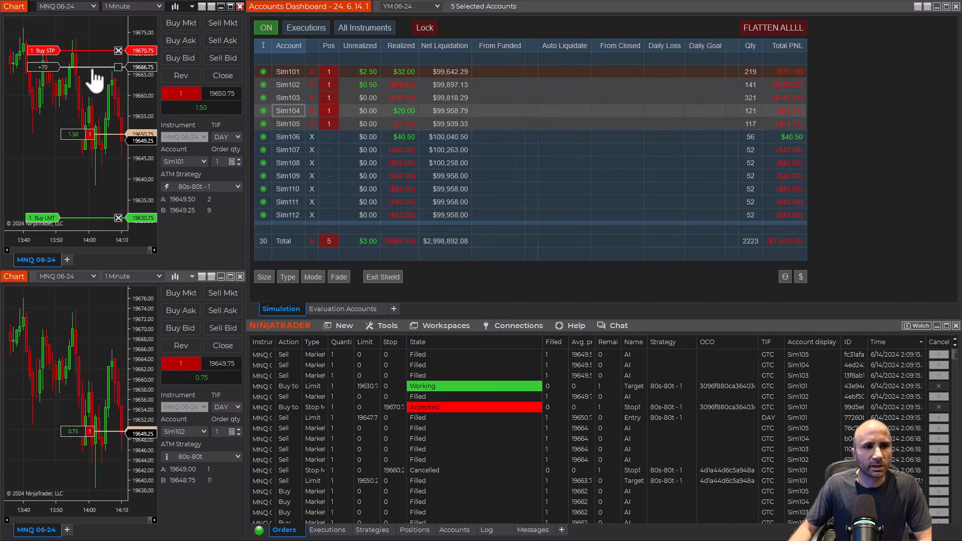
{"action": "left_click_drag", "start_coordinate": [99, 174], "coordinate": [108, 143]}
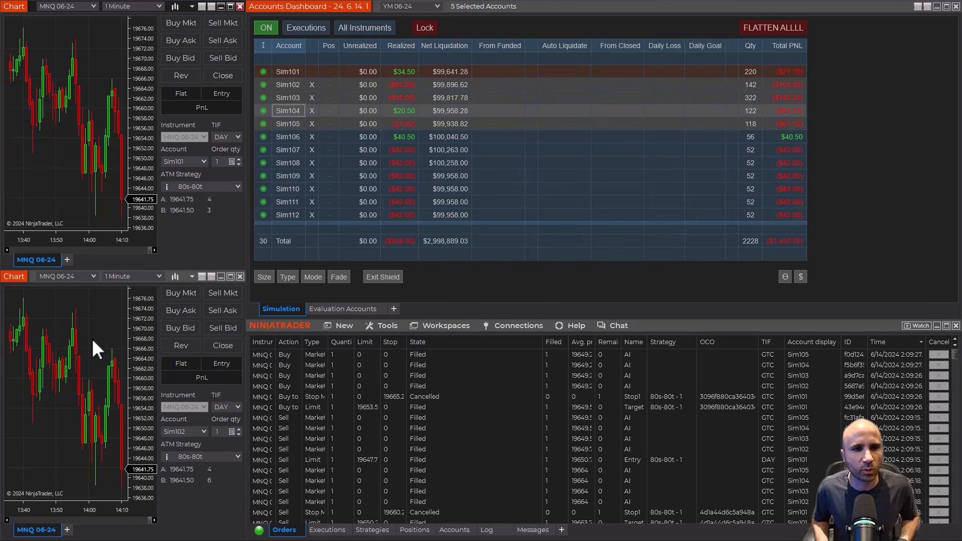
- Switch duplication to Orders mode and place a sell limit order on the Sim101 chart, moving it to 19665.25
{"action": "left_click", "coordinate": [315, 29]}
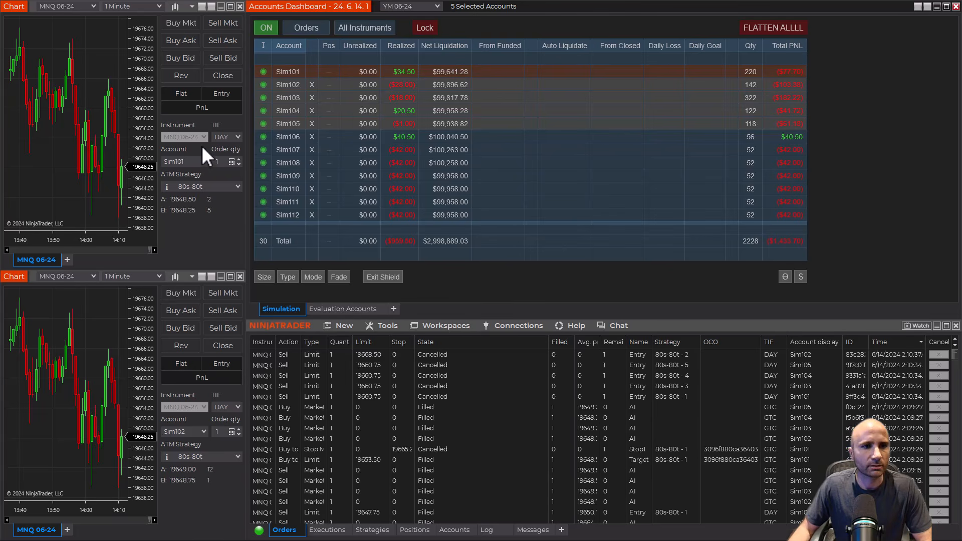
{"action": "right_click", "coordinate": [100, 64]}
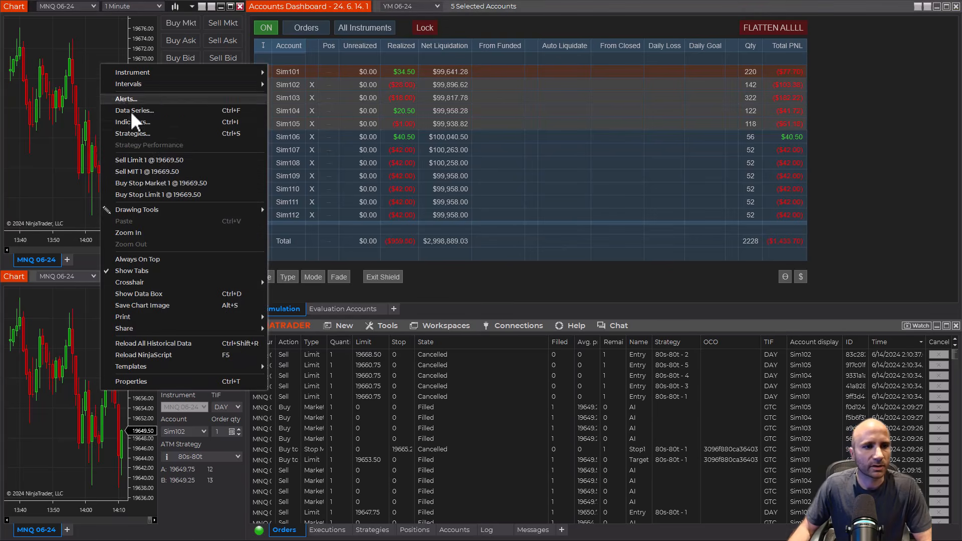
{"action": "left_click", "coordinate": [149, 161]}
{"action": "left_click_drag", "start_coordinate": [86, 62], "coordinate": [87, 81]}
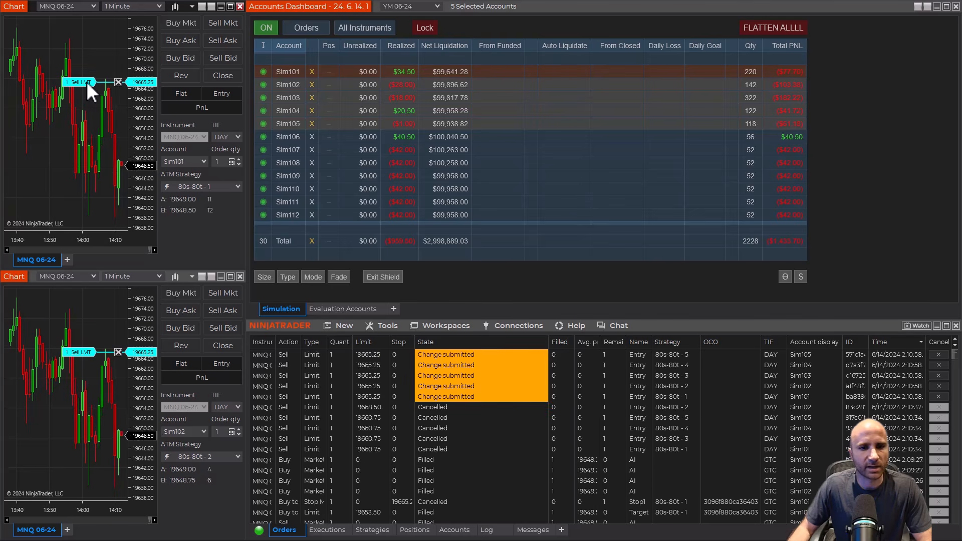
- Place a second sell limit order at 19672.25 on the Sim101 chart and move it down to 19669.25
{"action": "right_click", "coordinate": [91, 48]}
{"action": "left_click", "coordinate": [140, 147]}
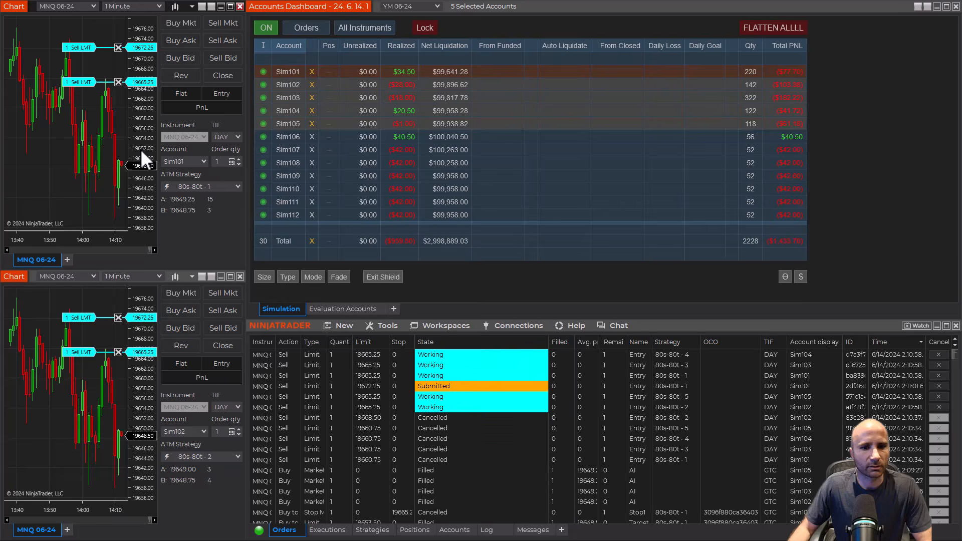
{"action": "left_click_drag", "start_coordinate": [89, 65], "coordinate": [89, 62]}
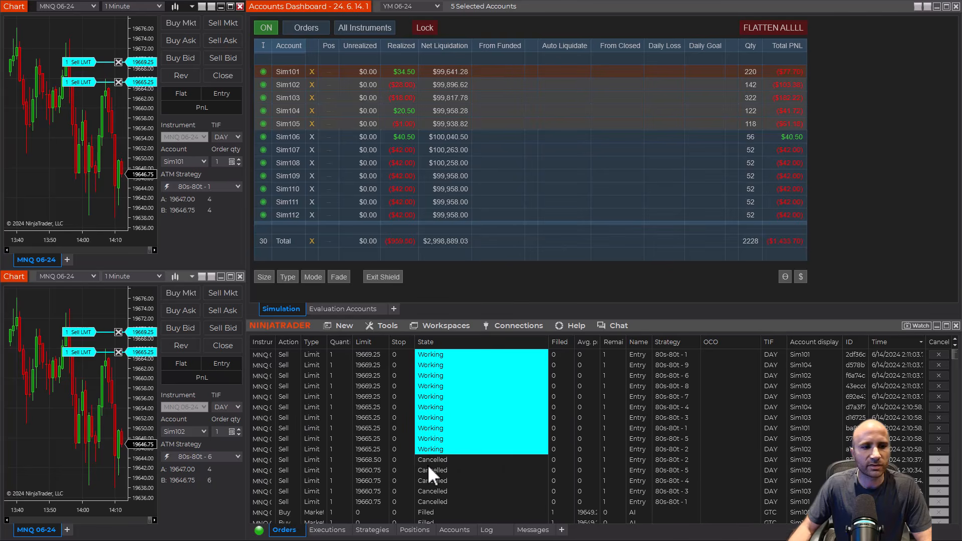
- Move the two Sim101 sell limit orders to 19673.50 and 19669.00, and cancel the one at 19673.50
{"action": "left_click_drag", "start_coordinate": [82, 82], "coordinate": [83, 41]}
{"action": "left_click_drag", "start_coordinate": [78, 100], "coordinate": [81, 64]}
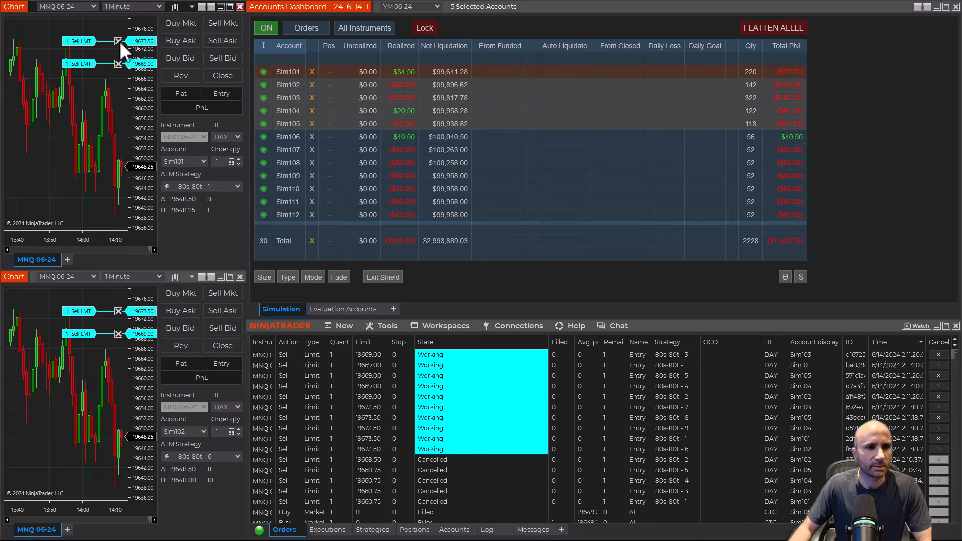
{"action": "left_click", "coordinate": [119, 41]}
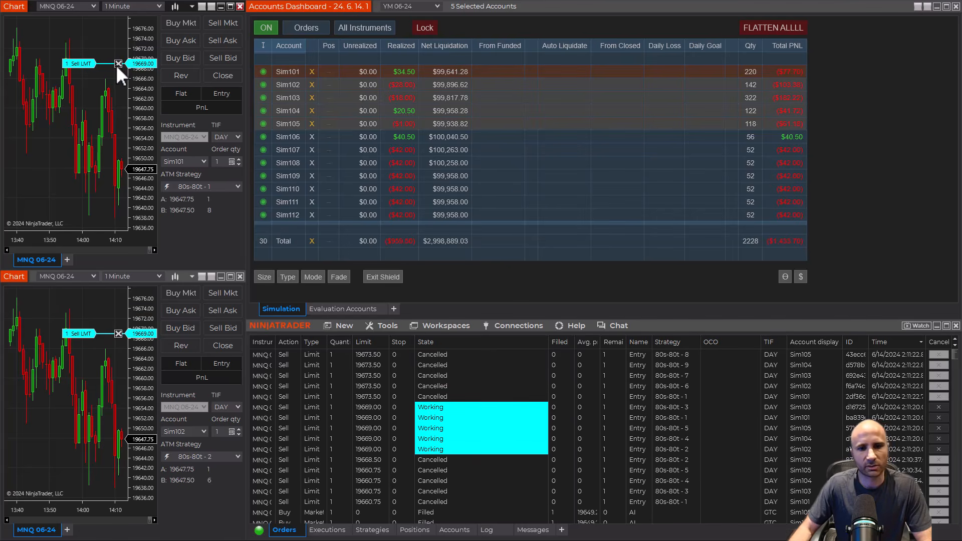
- Lower the remaining Sim101 sell limit order to 19640.25 to enter short across the copied accounts
{"action": "left_click_drag", "start_coordinate": [92, 64], "coordinate": [88, 125]}
{"action": "left_click_drag", "start_coordinate": [93, 211], "coordinate": [89, 206]}
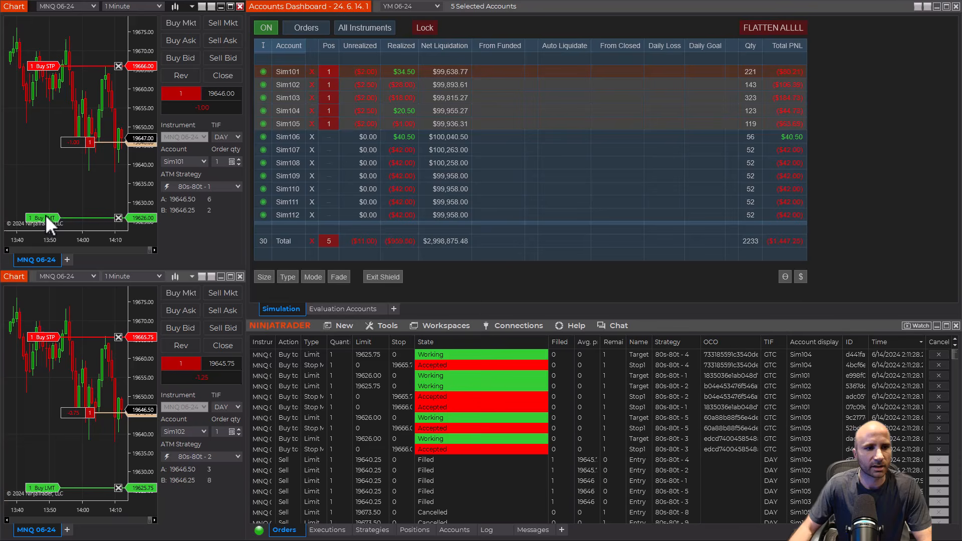
- Move the short position's profit target to 19634.25 and its stop to 19657.75, and close the position from the Sim101 chart
{"action": "left_click_drag", "start_coordinate": [46, 217], "coordinate": [48, 187]}
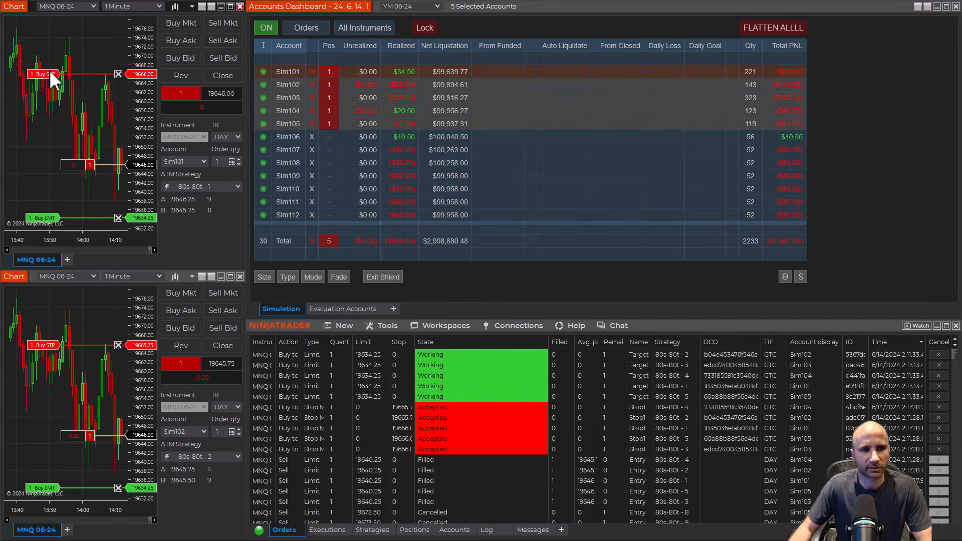
{"action": "left_click_drag", "start_coordinate": [53, 75], "coordinate": [56, 112]}
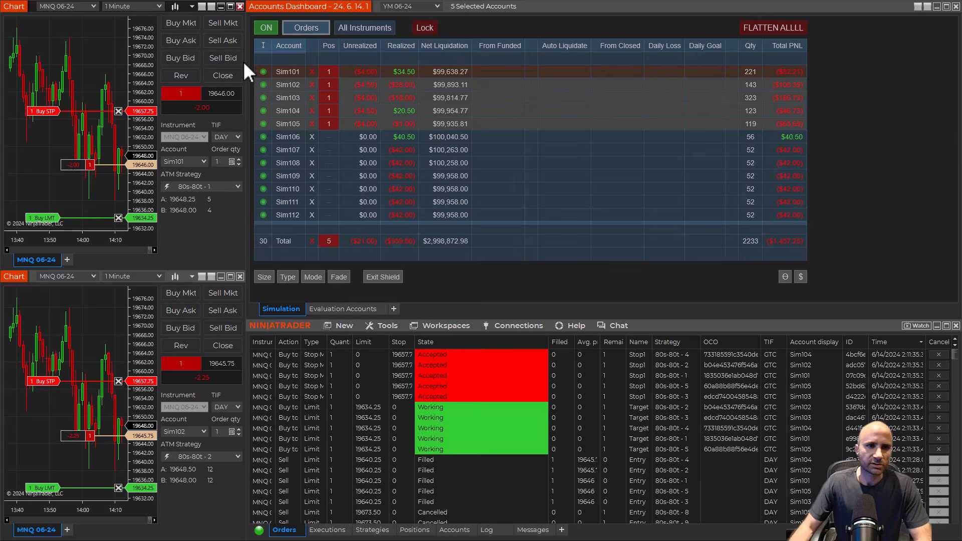
{"action": "left_click", "coordinate": [229, 77]}
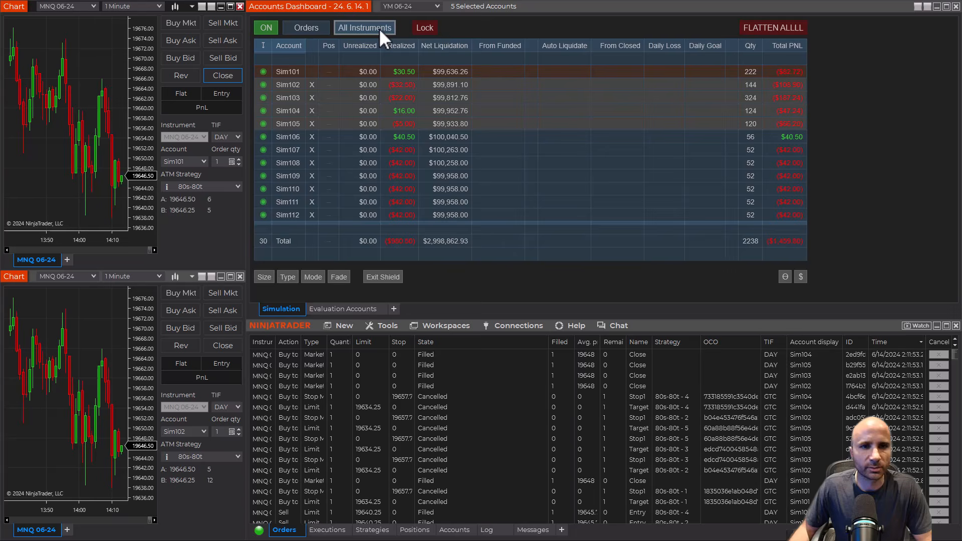
- Toggle instrument detection between all instruments and YM 06-24, leaving it limited to YM 06-24
{"action": "left_click", "coordinate": [381, 28]}
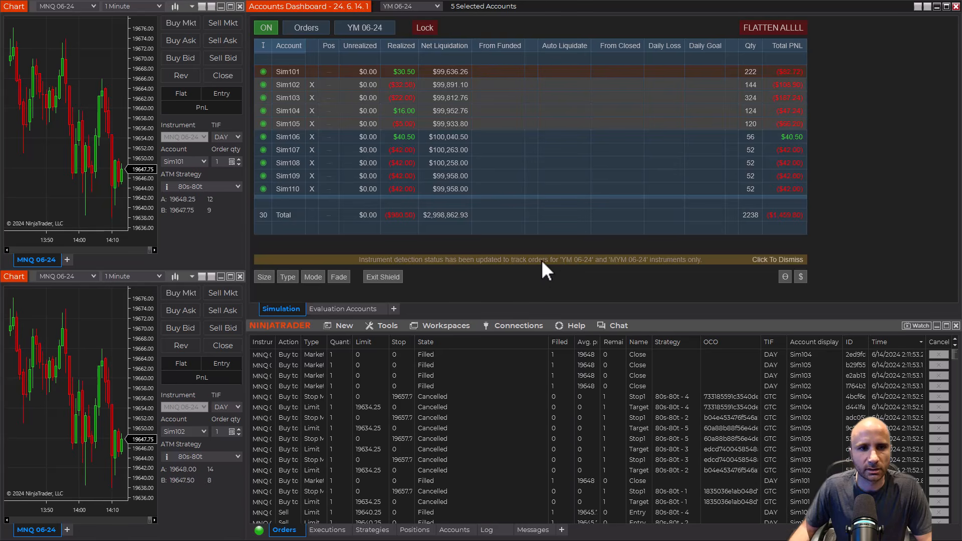
{"action": "left_click", "coordinate": [362, 30]}
{"action": "left_click", "coordinate": [366, 28]}
{"action": "left_click", "coordinate": [368, 28]}
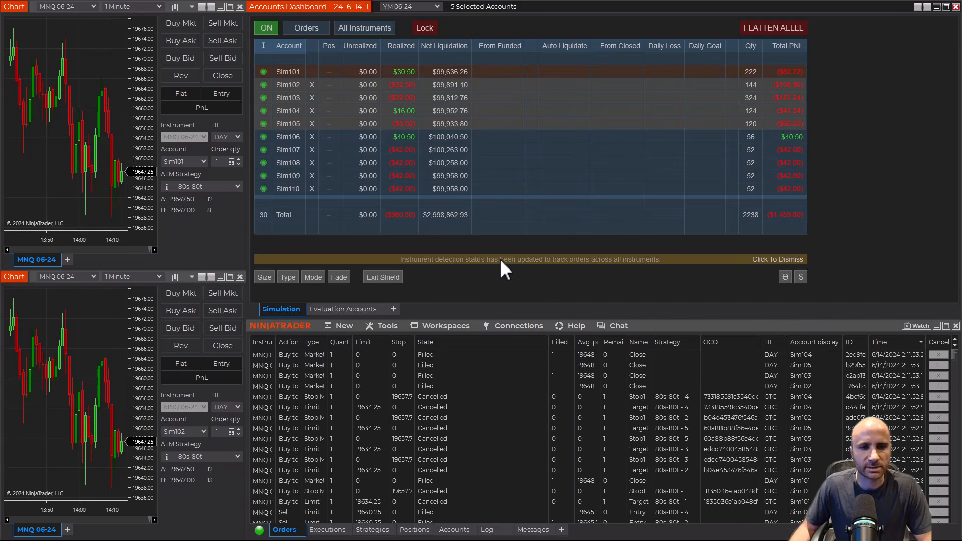
{"action": "left_click", "coordinate": [384, 33]}
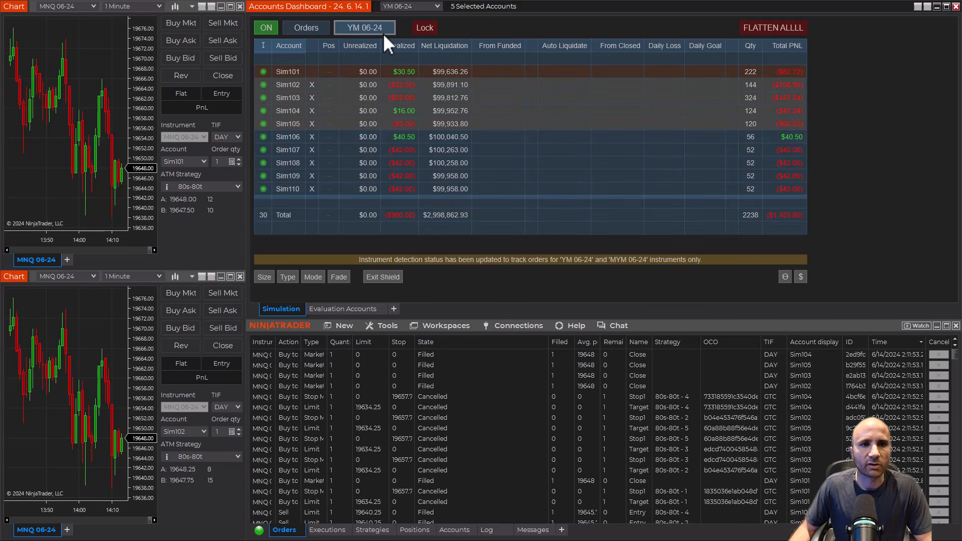
- Choose NQ 06-24 as the dashboard instrument, and toggle detection to all instruments and back to NQ 06-24
{"action": "left_click", "coordinate": [439, 5]}
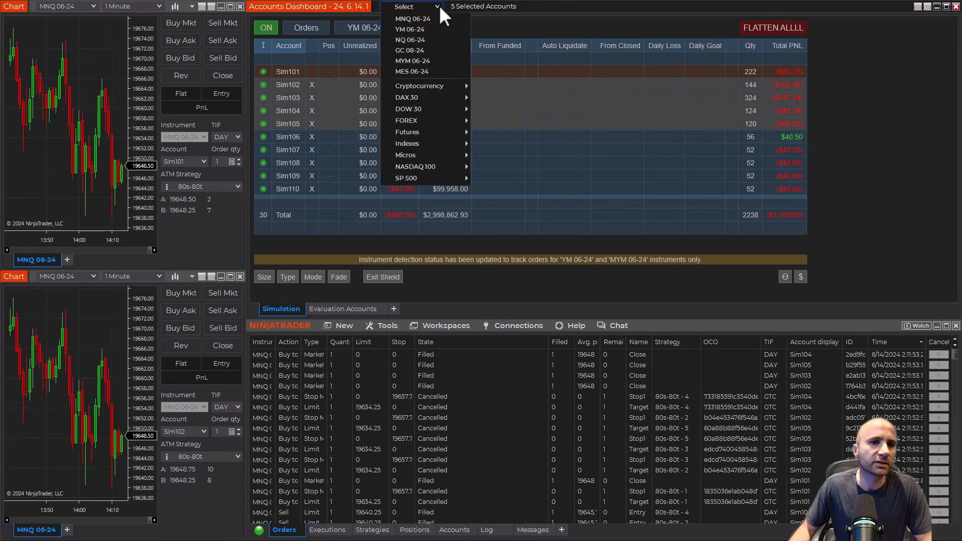
{"action": "left_click", "coordinate": [416, 40]}
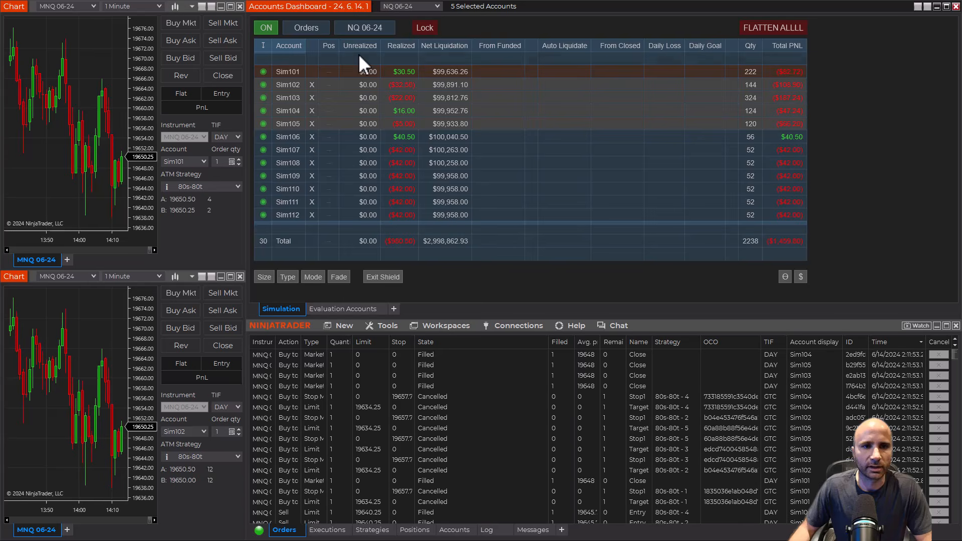
{"action": "left_click", "coordinate": [368, 29]}
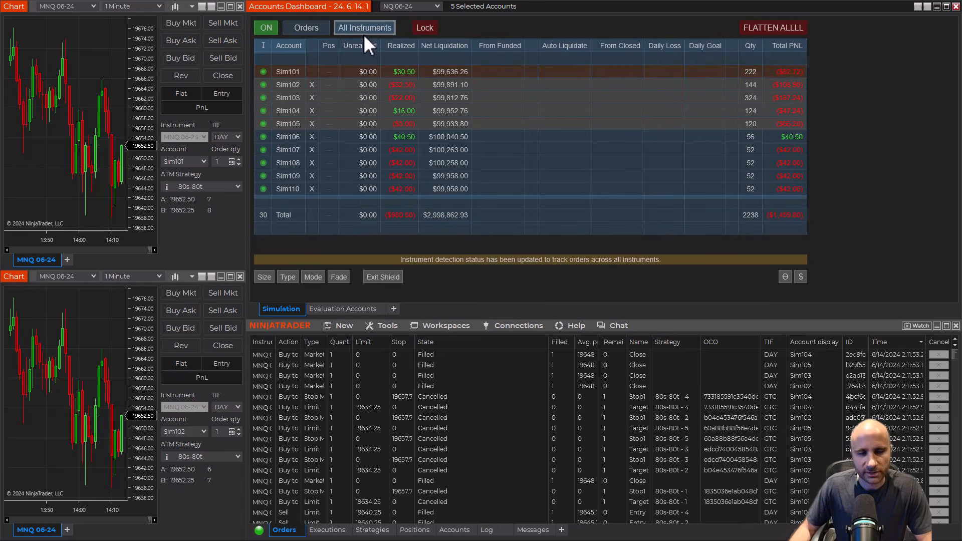
{"action": "left_click", "coordinate": [380, 27]}
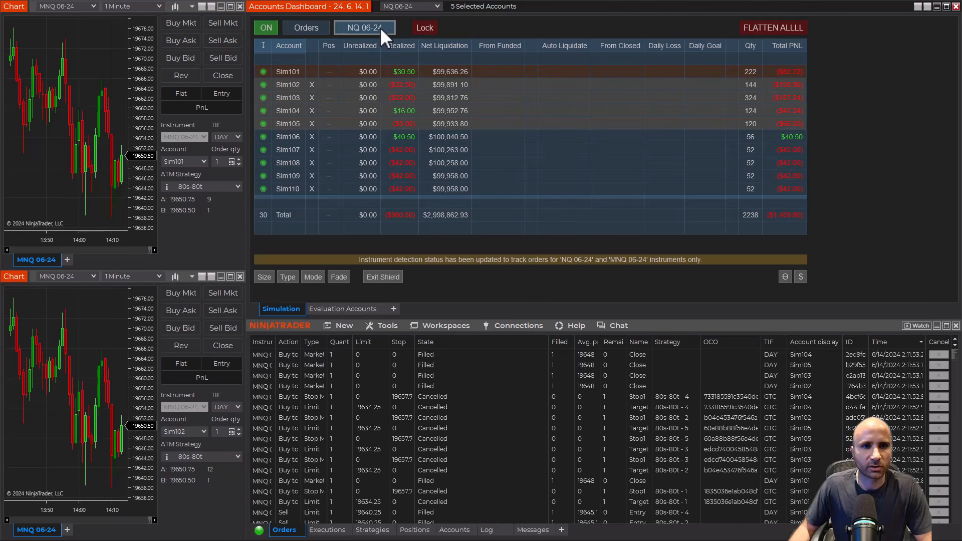
- Set instrument detection to all instruments and unlock the dashboard settings
{"action": "left_click", "coordinate": [390, 28]}
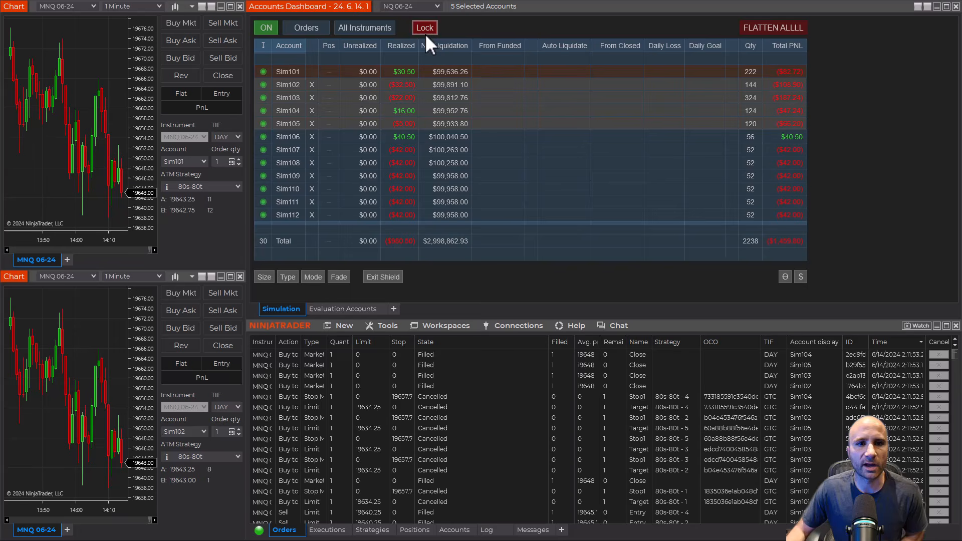
{"action": "left_click", "coordinate": [426, 31]}
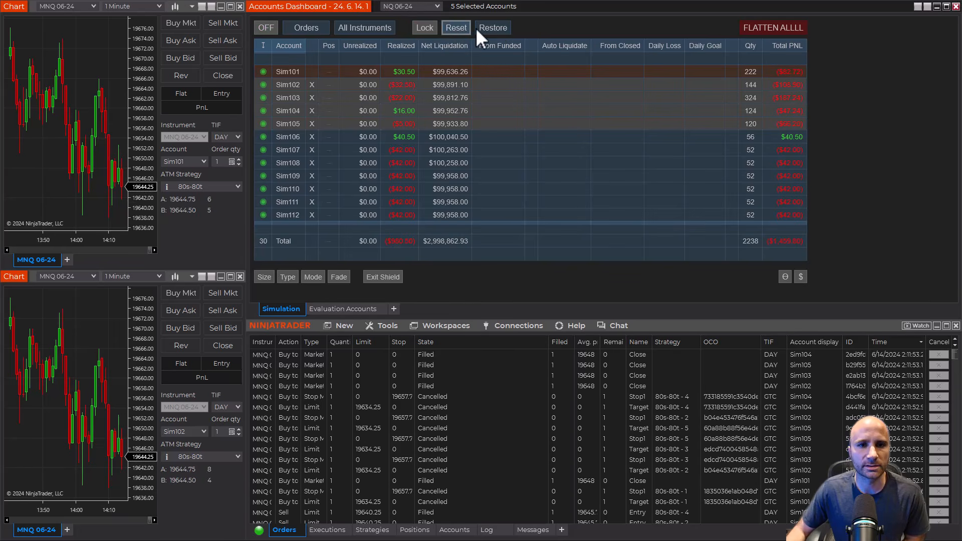
- Restore the hidden account, confirming the restore, and hide the funded APEX account again
{"action": "left_click", "coordinate": [501, 28]}
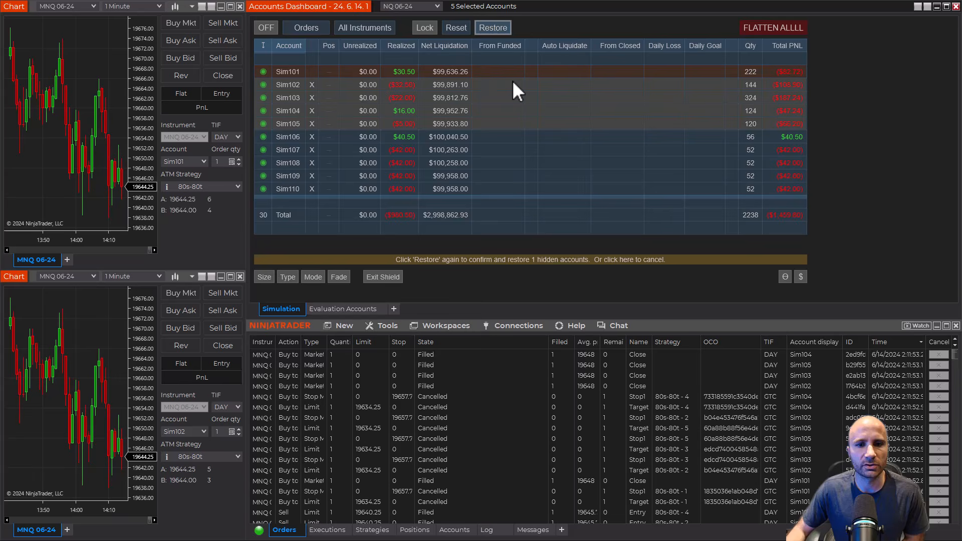
{"action": "left_click", "coordinate": [498, 26]}
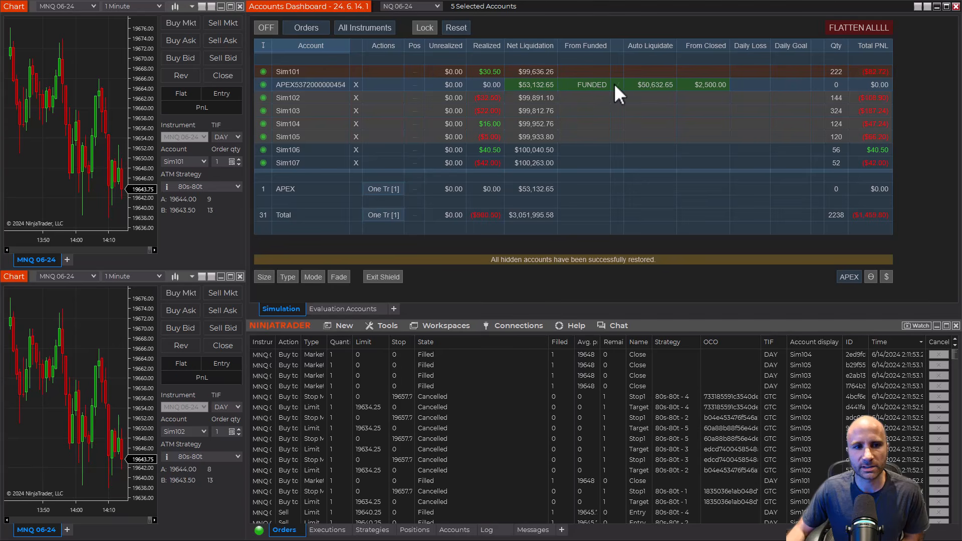
{"action": "left_click", "coordinate": [358, 85]}
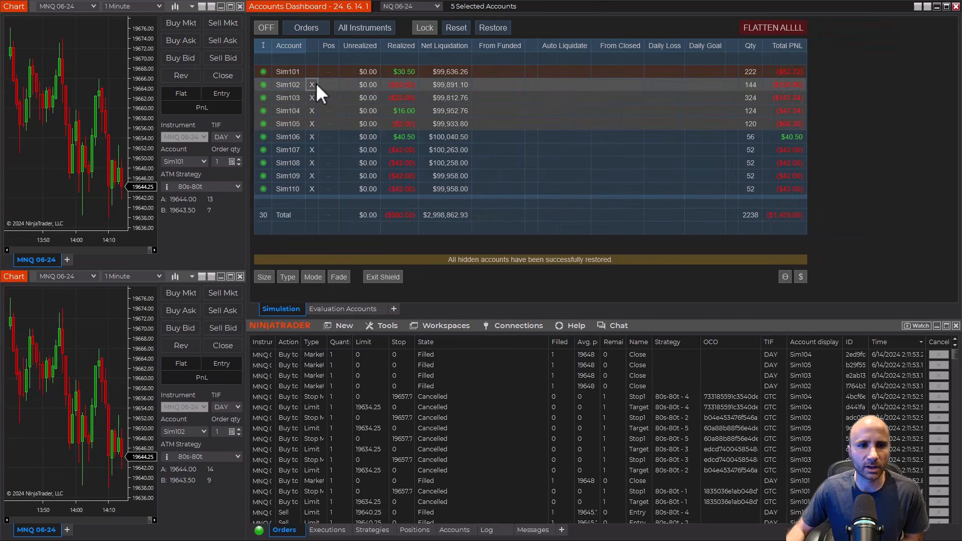
- Hide the extra simulation accounts so that only Sim101 through Sim108 remain in the dashboard
{"action": "scroll", "coordinate": [317, 143], "scroll_direction": "down", "scroll_amount": 16}
{"action": "left_click", "coordinate": [317, 144]}
{"action": "left_click", "coordinate": [311, 136]}
{"action": "left_click", "coordinate": [313, 138]}
{"action": "left_click", "coordinate": [313, 138]}
{"action": "left_click", "coordinate": [313, 138]}
{"action": "left_click", "coordinate": [314, 138]}
{"action": "left_click", "coordinate": [313, 138]}
{"action": "left_click", "coordinate": [312, 150]}
{"action": "left_click", "coordinate": [314, 176]}
{"action": "left_click", "coordinate": [314, 189]}
{"action": "left_click", "coordinate": [314, 202]}
{"action": "left_click", "coordinate": [314, 213]}
{"action": "left_click", "coordinate": [314, 211]}
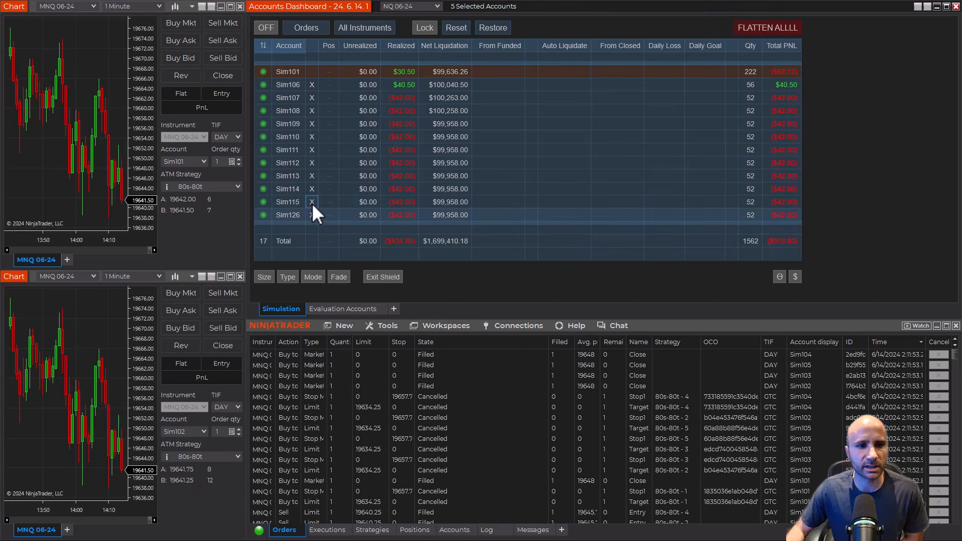
{"action": "left_click", "coordinate": [312, 203]}
{"action": "left_click", "coordinate": [312, 190]}
{"action": "left_click", "coordinate": [311, 185]}
{"action": "left_click", "coordinate": [311, 174]}
{"action": "left_click", "coordinate": [312, 173]}
{"action": "left_click", "coordinate": [311, 189]}
{"action": "left_click", "coordinate": [312, 189]}
{"action": "left_click", "coordinate": [312, 189]}
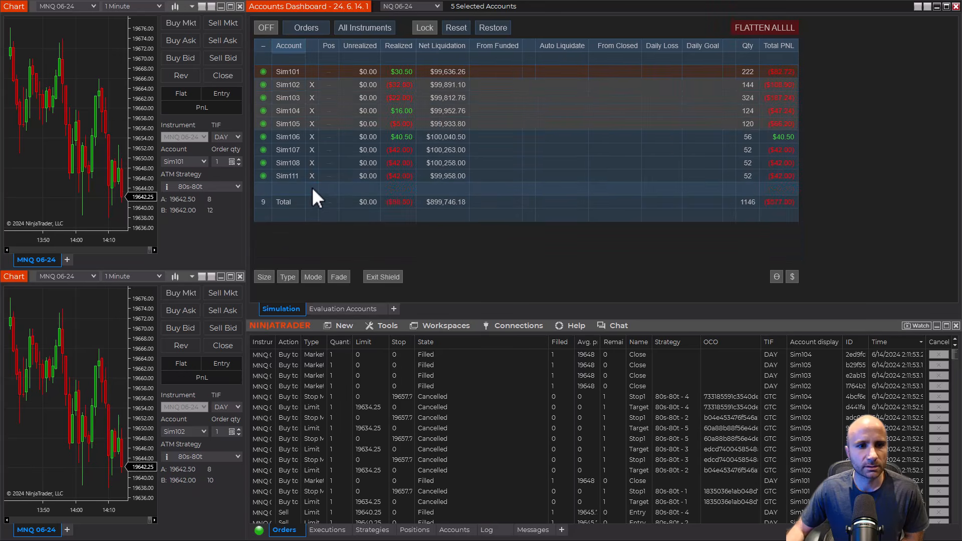
{"action": "left_click", "coordinate": [312, 176]}
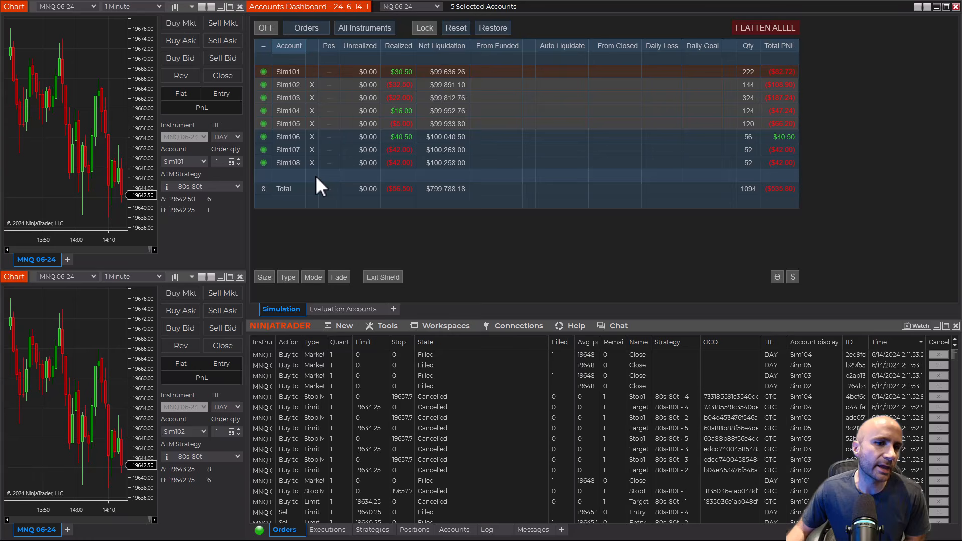
- Reset all columns and settings across all accounts and confirm, leaving the hidden accounts unrestored
{"action": "left_click", "coordinate": [492, 26]}
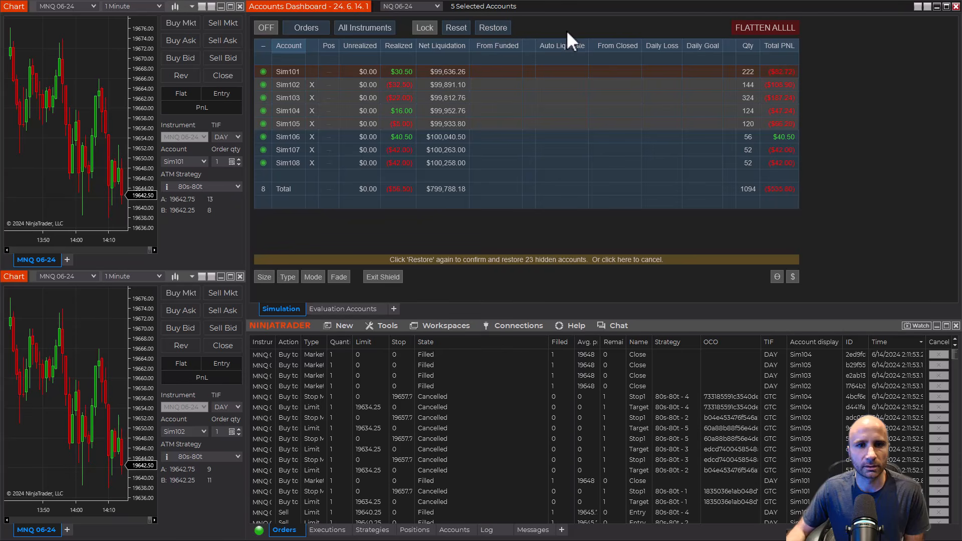
{"action": "left_click", "coordinate": [458, 29]}
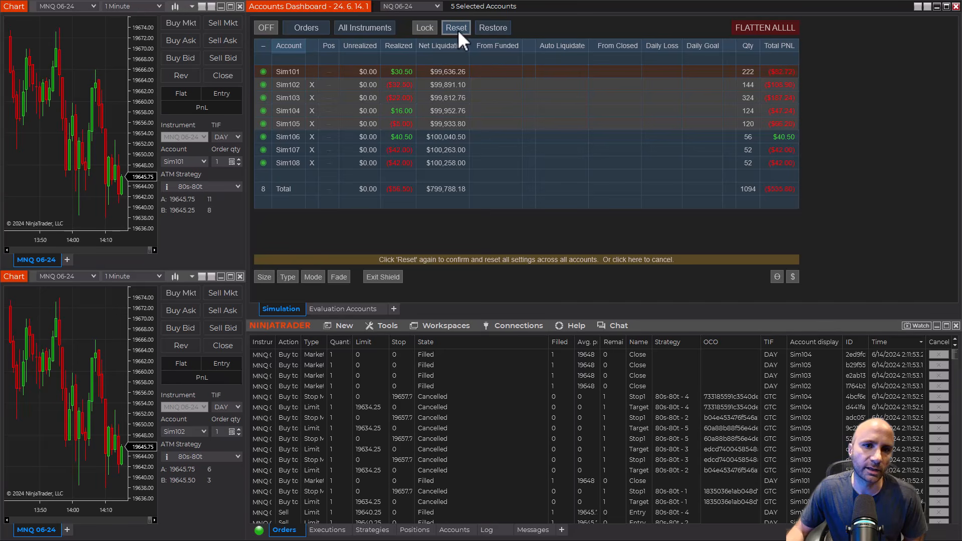
{"action": "left_click", "coordinate": [457, 28]}
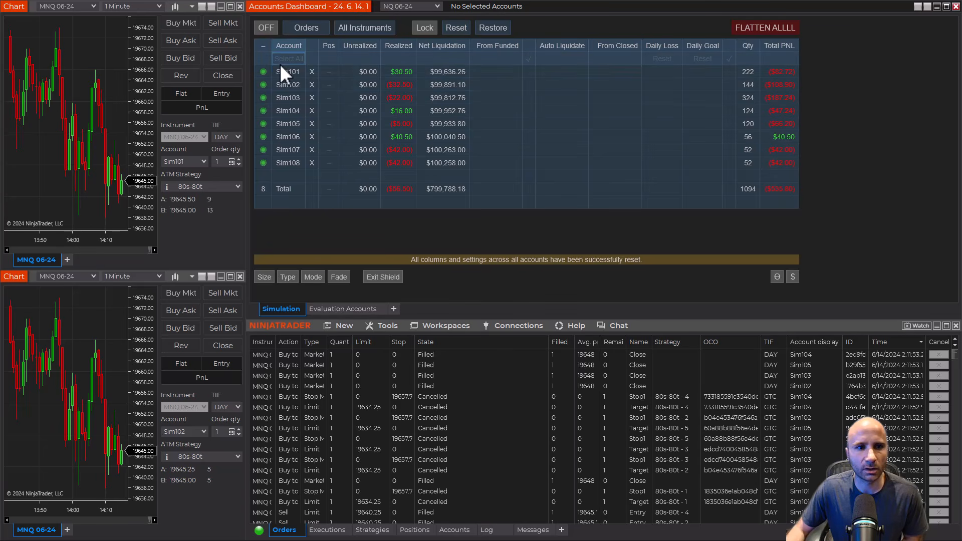
- Set Sim101 as the master account and select Sim102 through Sim108 as followers
{"action": "left_click", "coordinate": [289, 77]}
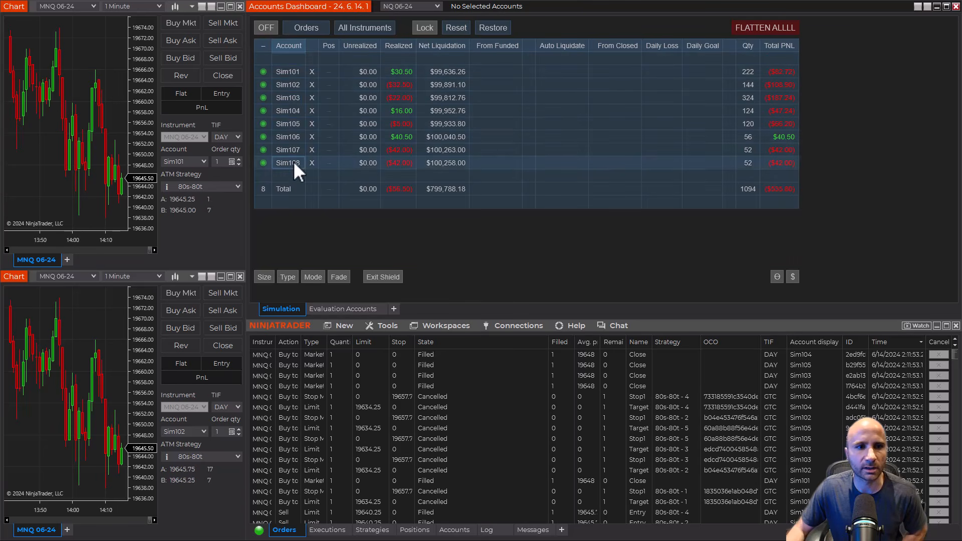
{"action": "left_click", "coordinate": [267, 73]}
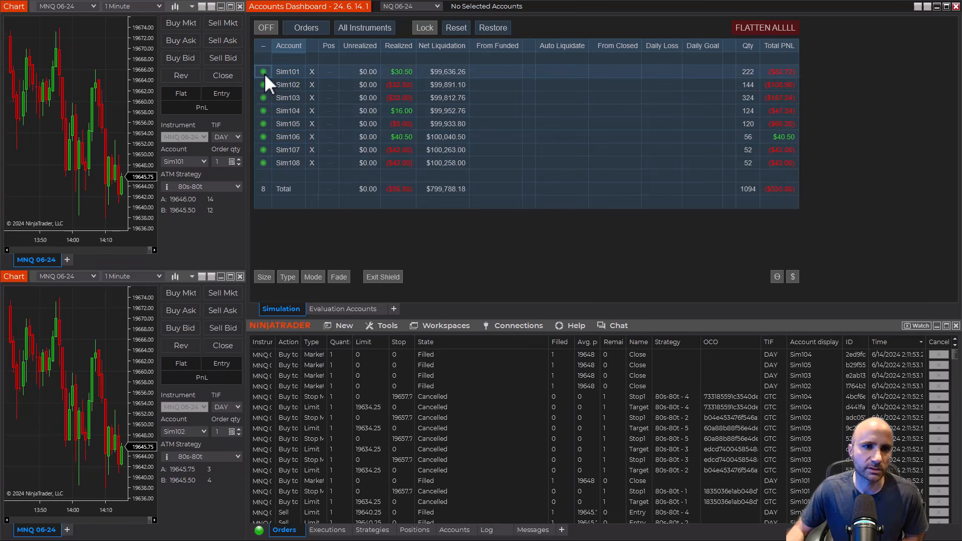
{"action": "left_click", "coordinate": [264, 71]}
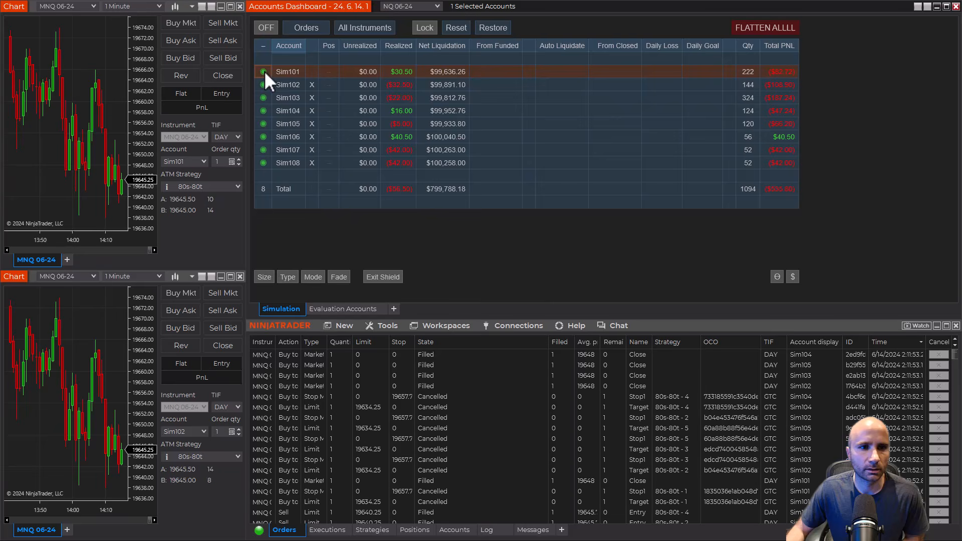
{"action": "left_click_drag", "start_coordinate": [291, 86], "coordinate": [300, 157]}
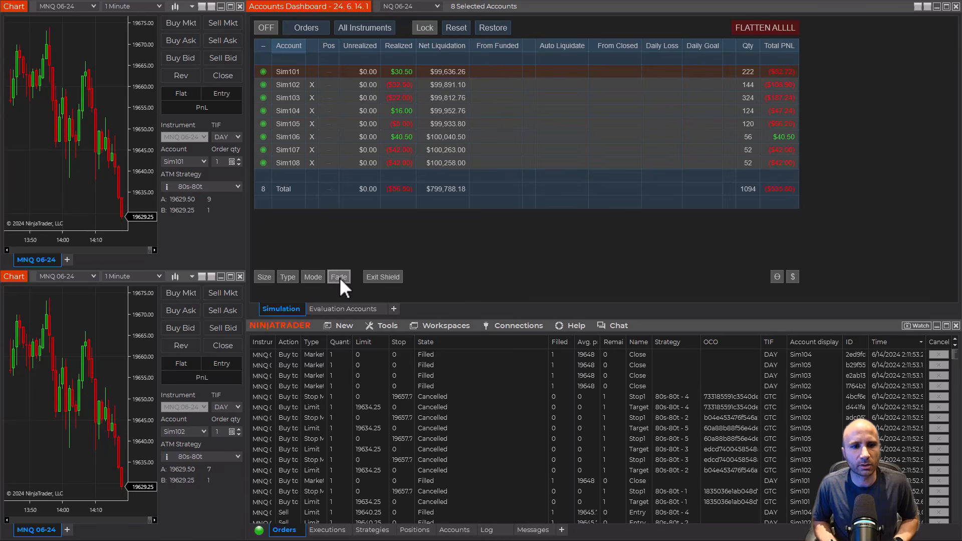
- Show the Size, Type, Mode and Fade columns in the accounts table
{"action": "left_click", "coordinate": [273, 280]}
{"action": "left_click", "coordinate": [289, 278]}
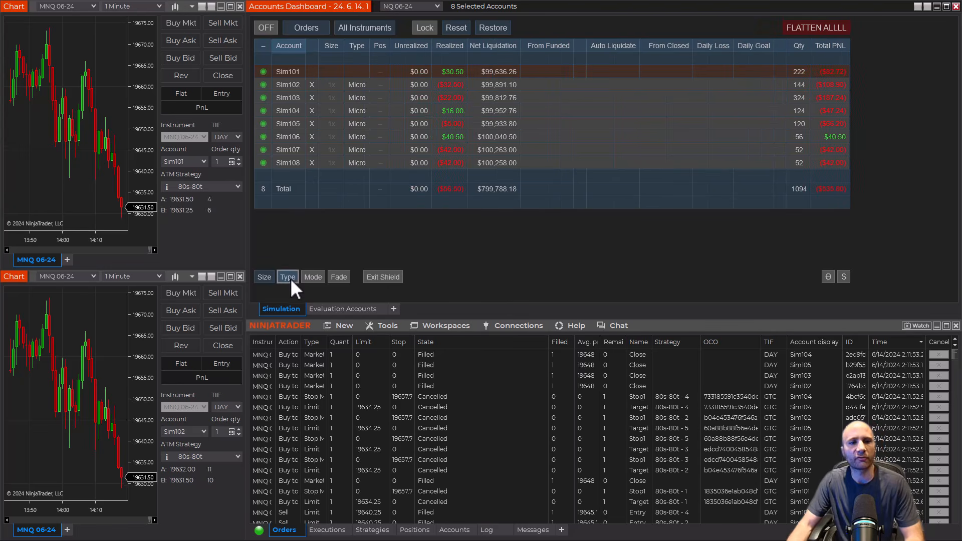
{"action": "left_click", "coordinate": [317, 280]}
{"action": "left_click", "coordinate": [337, 282]}
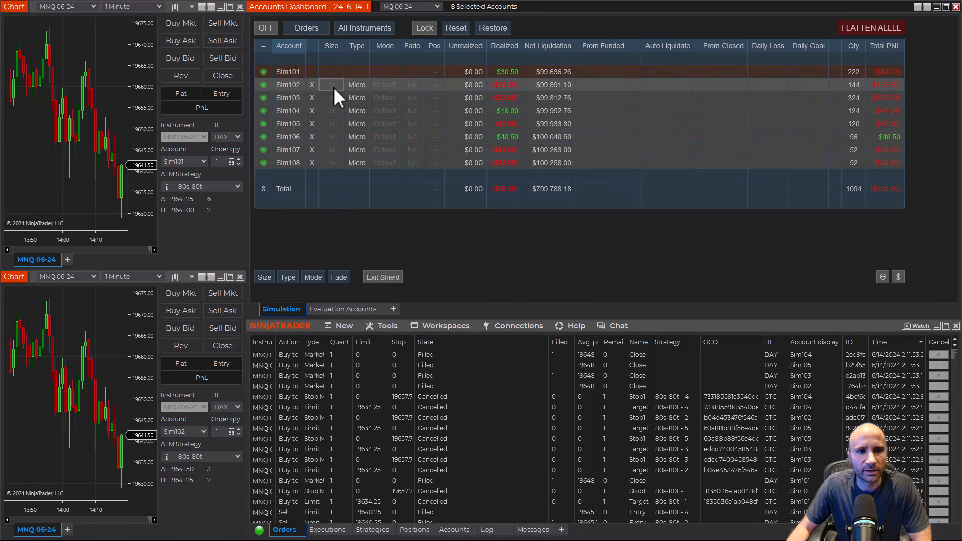
- Hide the Fade, Mode and Type columns, keeping only the Size column shown
{"action": "left_click", "coordinate": [389, 164]}
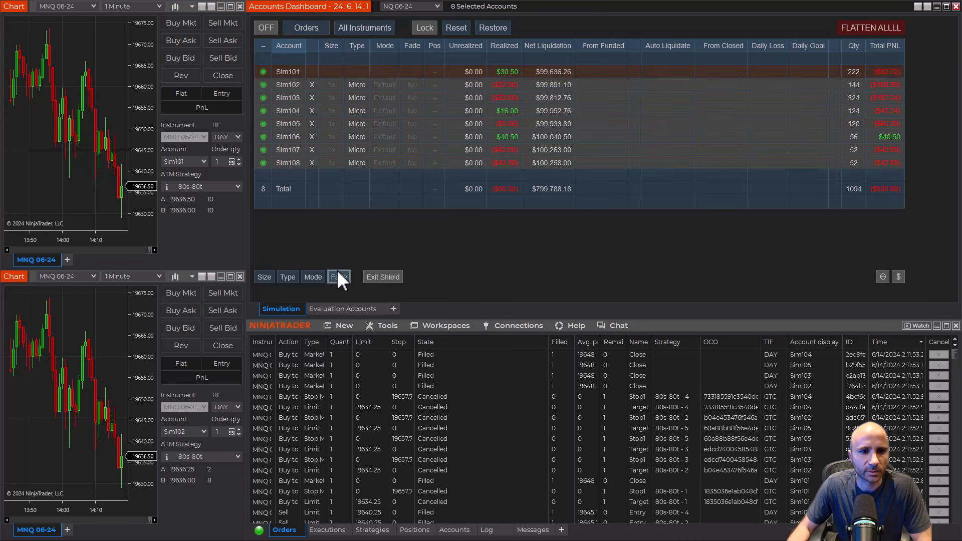
{"action": "left_click", "coordinate": [315, 276]}
{"action": "left_click", "coordinate": [288, 277]}
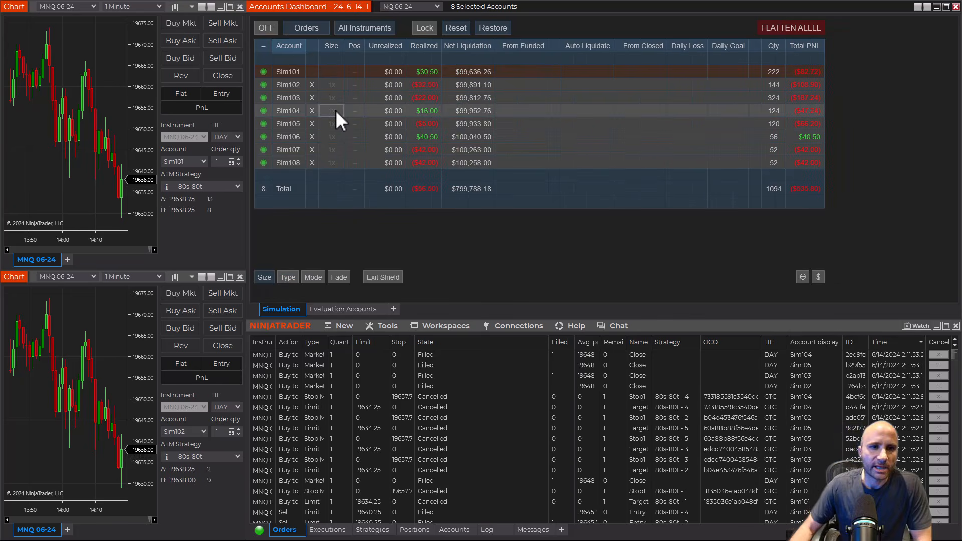
- Set the size multiplier to 2x for Sim102 and 3x for Sim103, and try 1/2x on Sim104 before returning it to 1x
{"action": "left_click", "coordinate": [331, 85]}
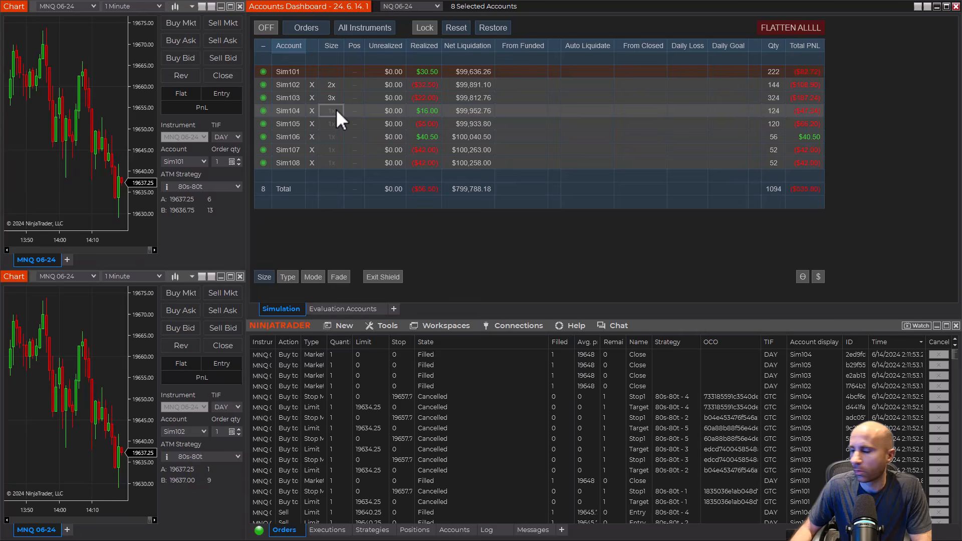
{"action": "left_click", "coordinate": [336, 109]}
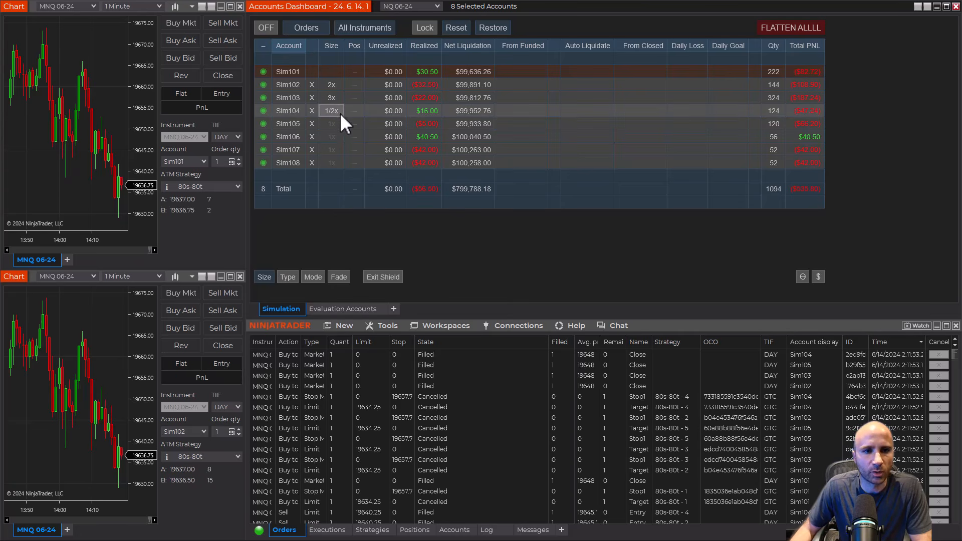
{"action": "left_click", "coordinate": [335, 111]}
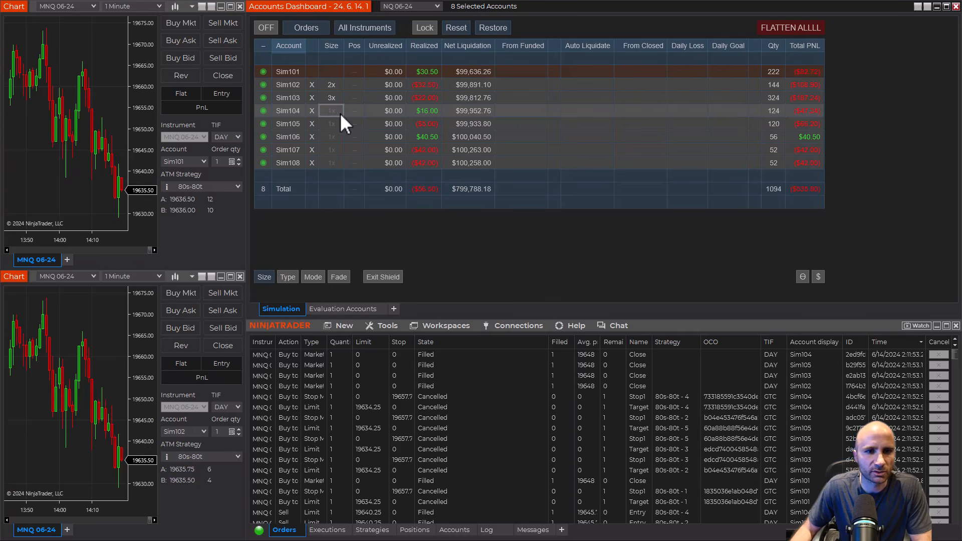
{"action": "left_click", "coordinate": [340, 111]}
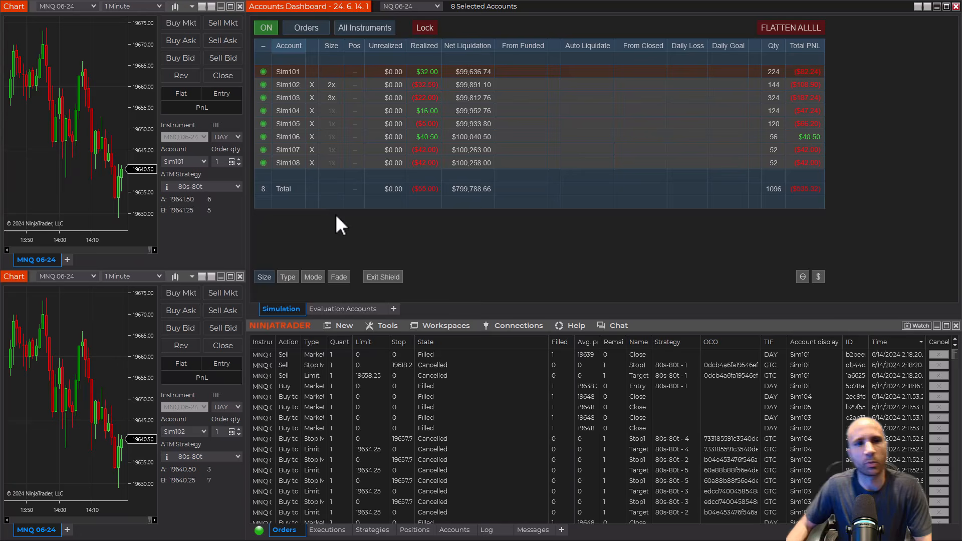
- Buy at market from the Sim101 chart, check the copied Sim102 and Sim103 sizes, and close the position
{"action": "left_click", "coordinate": [183, 23]}
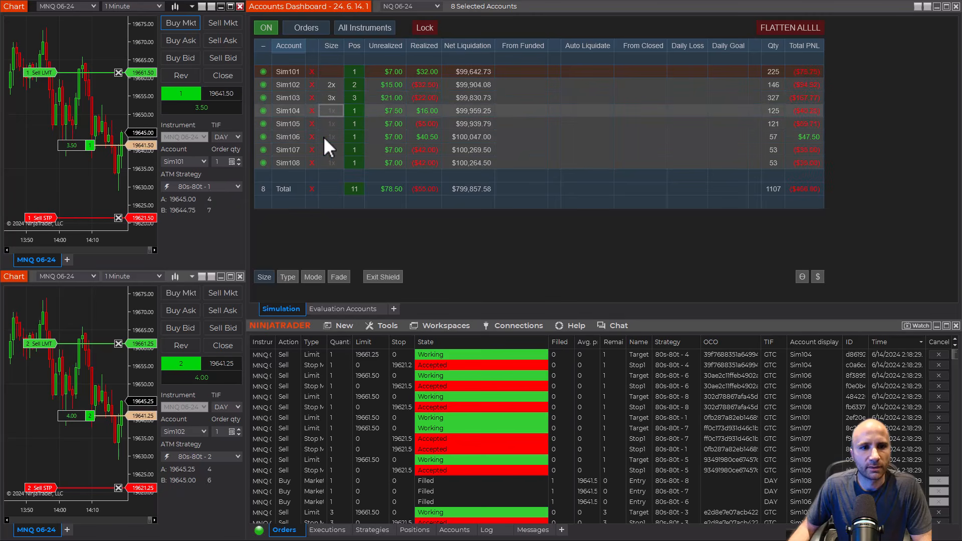
{"action": "left_click", "coordinate": [329, 84]}
{"action": "left_click", "coordinate": [333, 98]}
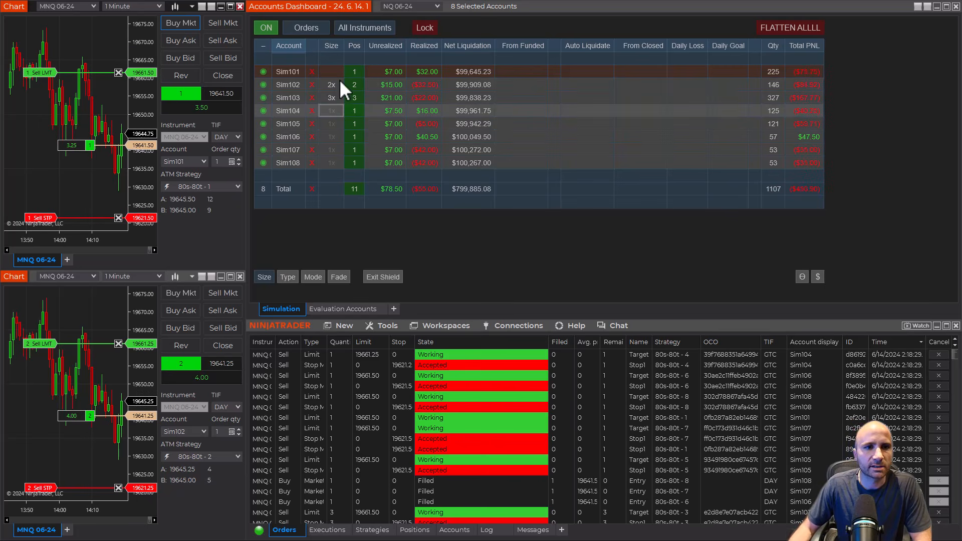
{"action": "left_click", "coordinate": [332, 96]}
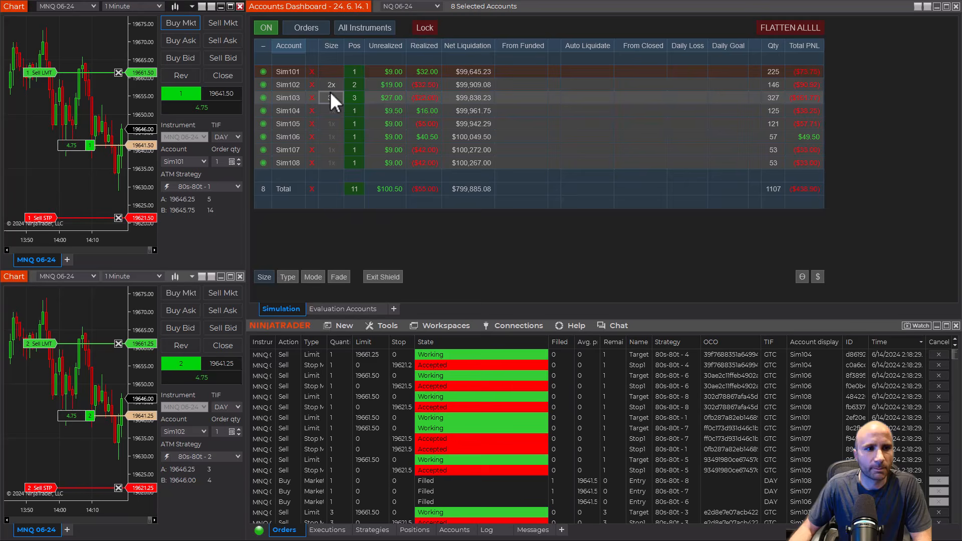
{"action": "left_click", "coordinate": [221, 75]}
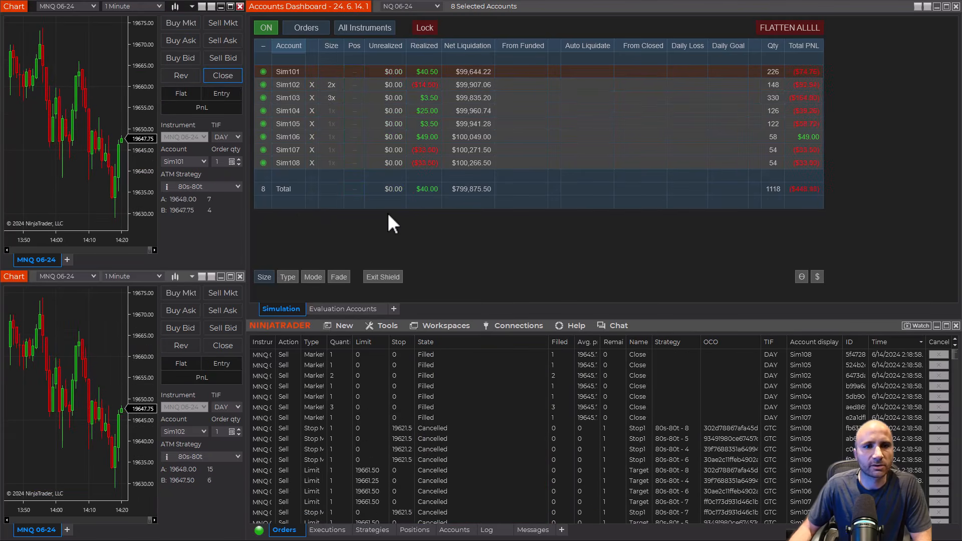
- Show the Type column and change Sim102 and Sim103 from Micro to Mini contracts
{"action": "left_click", "coordinate": [288, 277]}
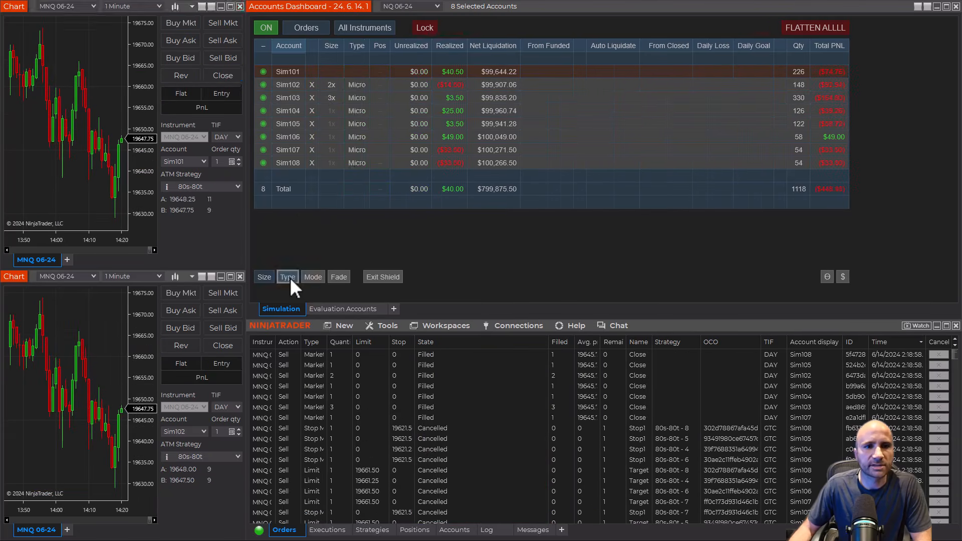
{"action": "left_click", "coordinate": [359, 85]}
{"action": "left_click", "coordinate": [359, 97]}
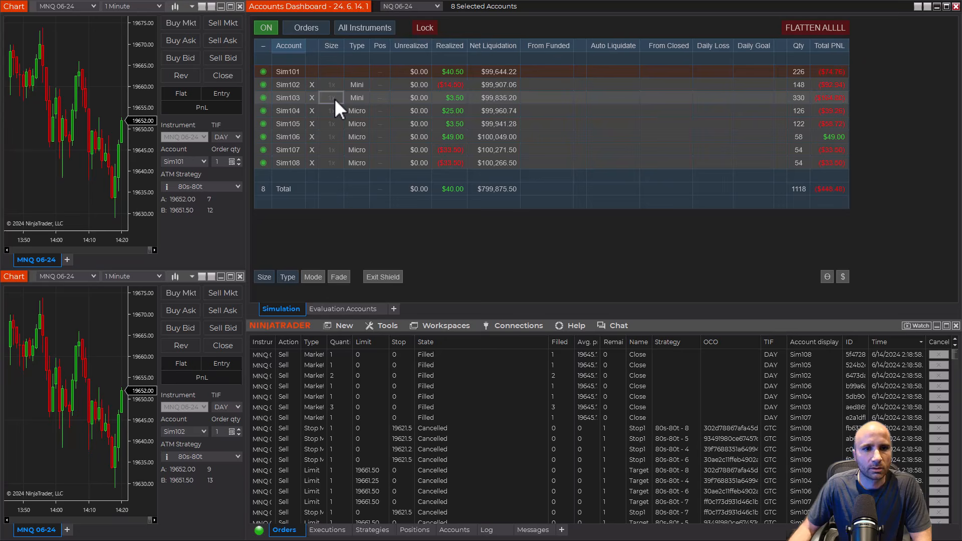
- Set the size multiplier to 2x for Sim103 and 5x for Sim104
{"action": "scroll", "coordinate": [335, 99], "scroll_direction": "up", "scroll_amount": 1}
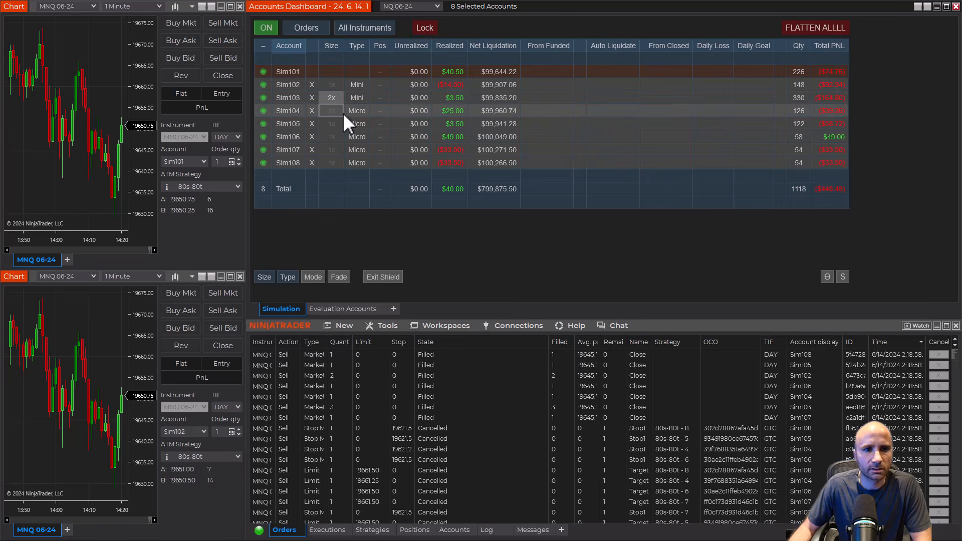
{"action": "scroll", "coordinate": [332, 114], "scroll_direction": "up", "scroll_amount": 3}
{"action": "scroll", "coordinate": [332, 113], "scroll_direction": "up", "scroll_amount": 1}
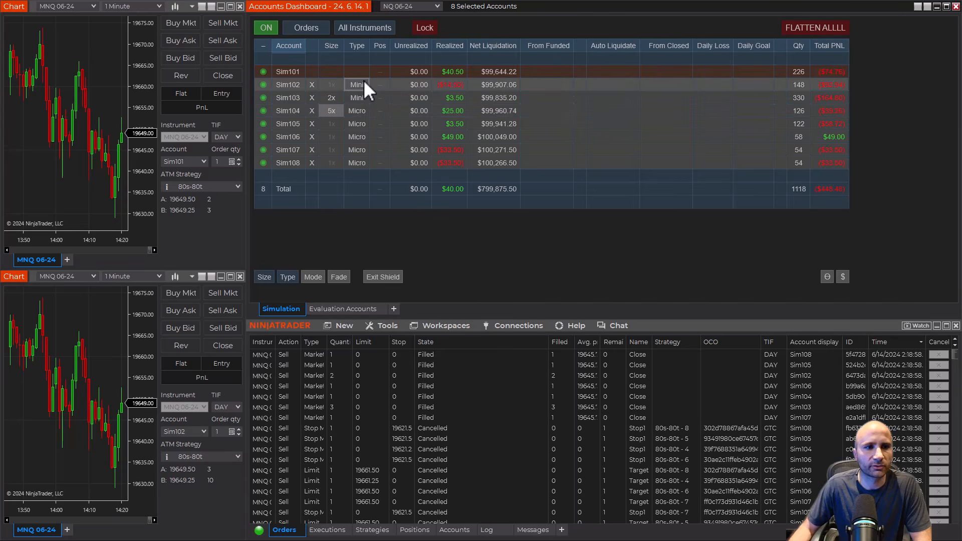
- Place a sell limit order at 19668.75 on the Sim101 chart and inspect the copied orders for Sim104, Sim103 and Sim102
{"action": "right_click", "coordinate": [96, 50]}
{"action": "left_click", "coordinate": [146, 150]}
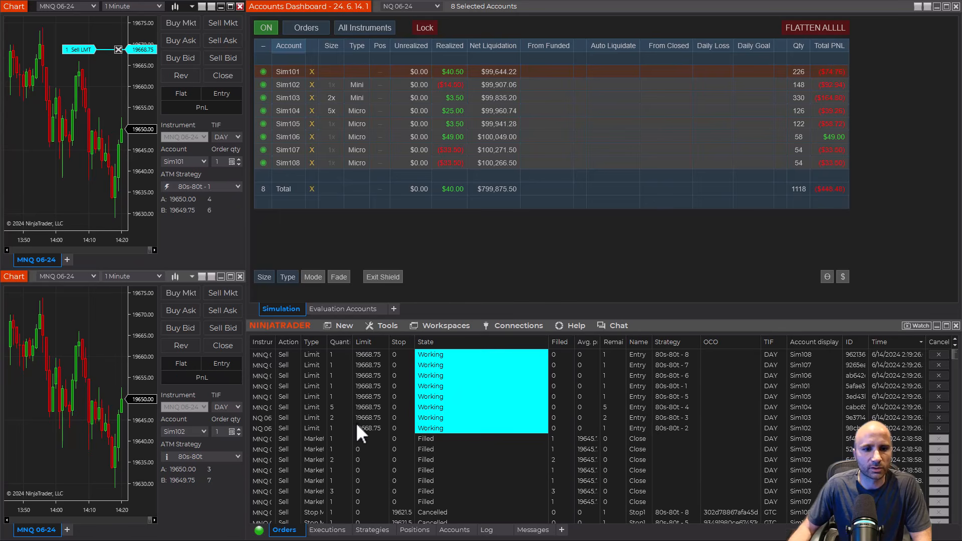
{"action": "left_click", "coordinate": [369, 408]}
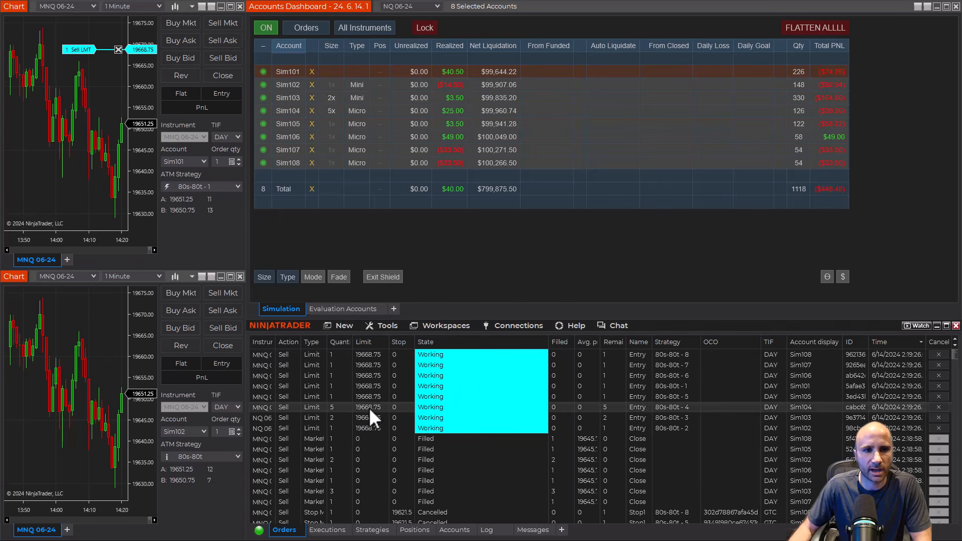
{"action": "left_click", "coordinate": [374, 417]}
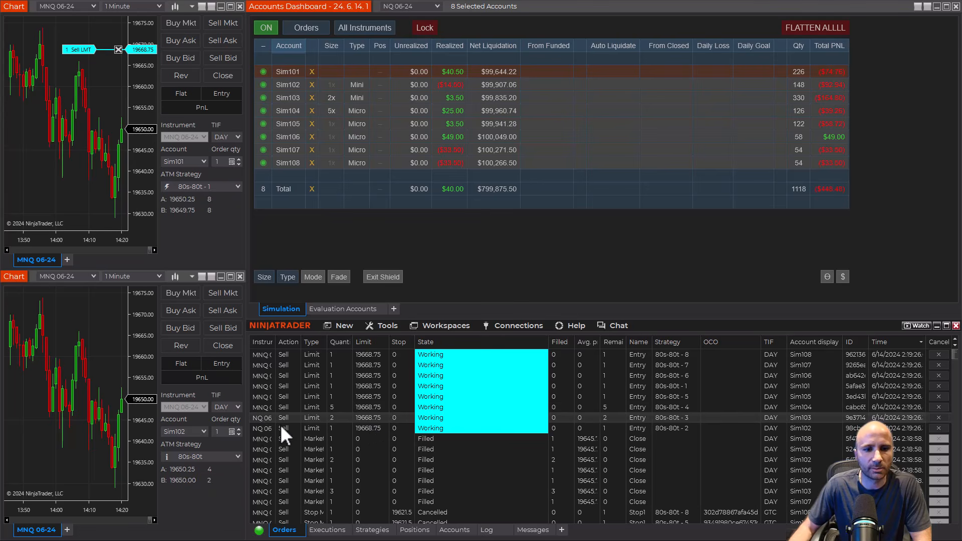
{"action": "left_click", "coordinate": [341, 429]}
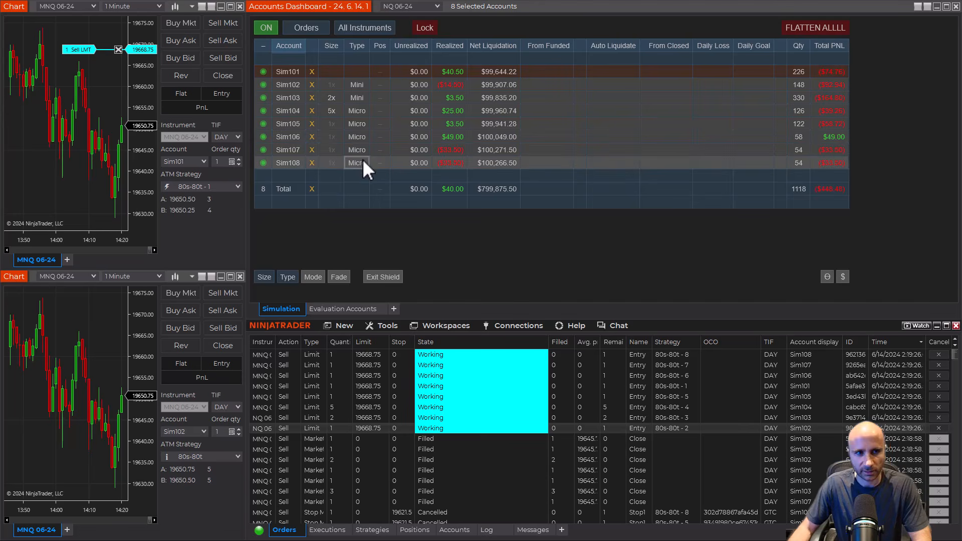
{"action": "left_click", "coordinate": [353, 83]}
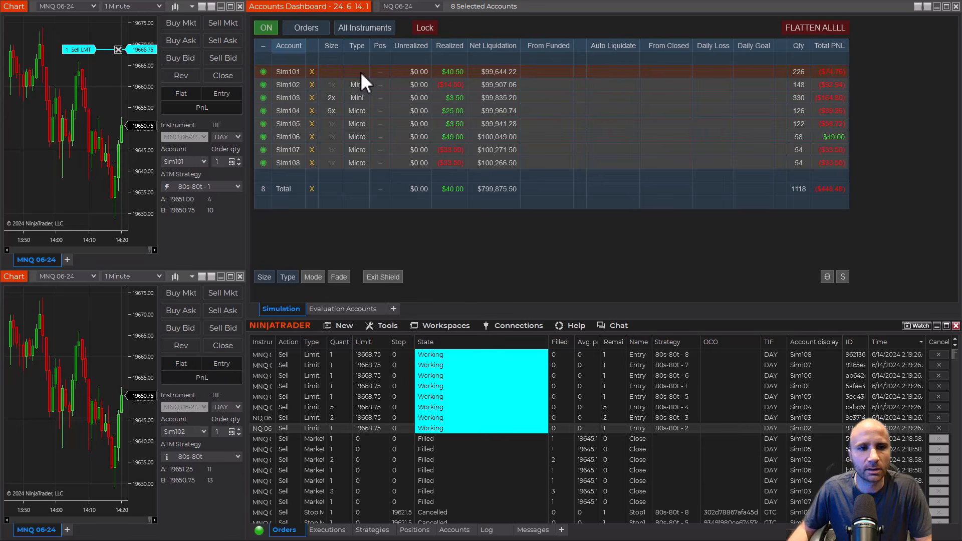
{"action": "left_click", "coordinate": [365, 85]}
{"action": "left_click", "coordinate": [358, 163]}
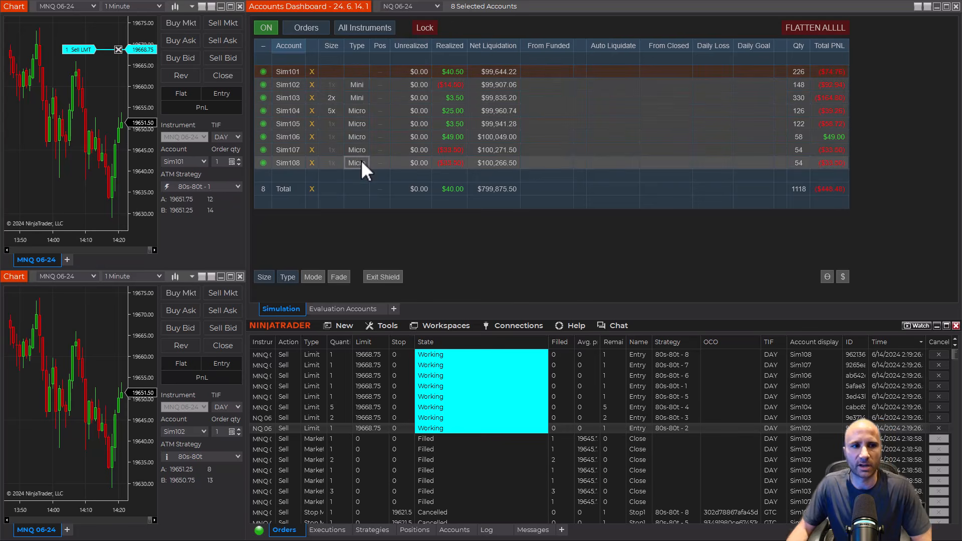
- Show the Mode column and deselect the follower accounts Sim108, Sim107, Sim106 and Sim105
{"action": "left_click", "coordinate": [313, 276]}
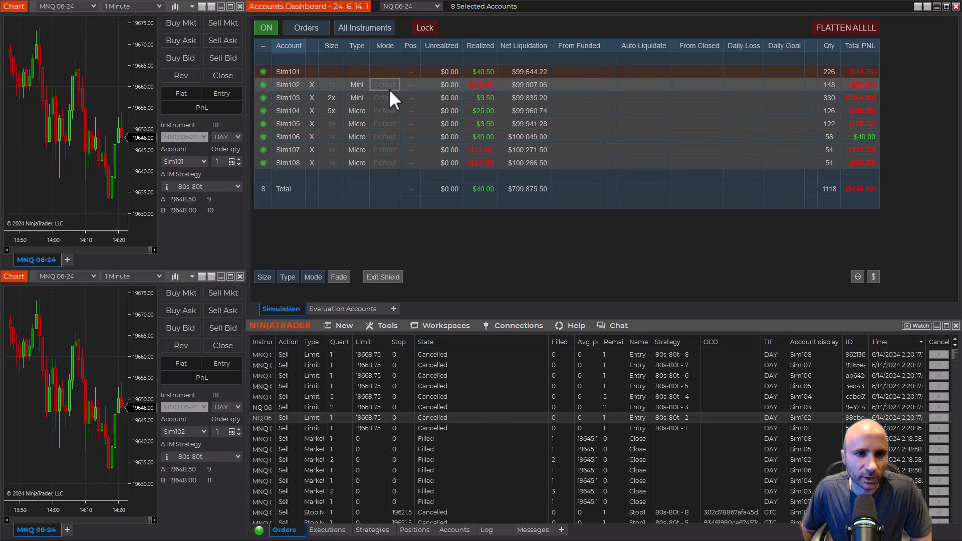
{"action": "left_click", "coordinate": [292, 166]}
{"action": "left_click", "coordinate": [291, 150]}
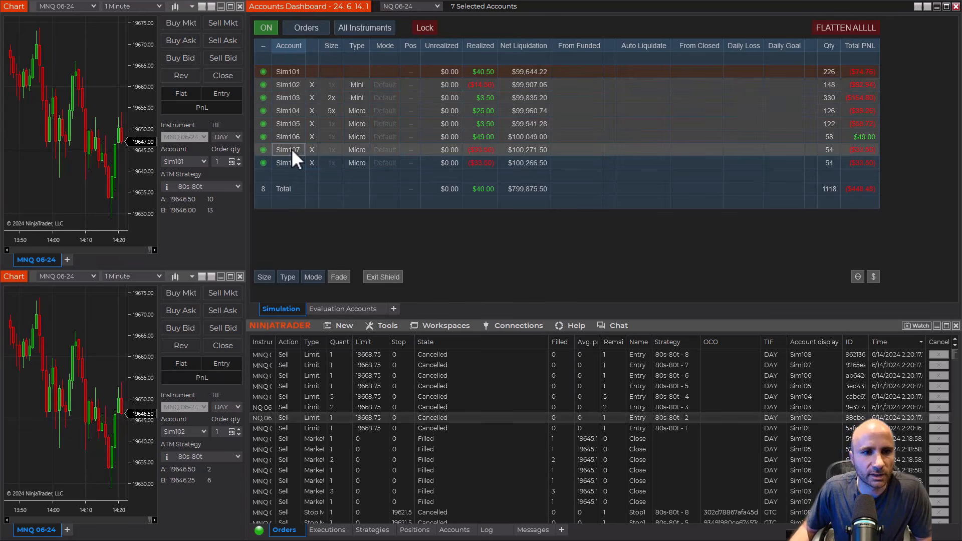
{"action": "left_click", "coordinate": [294, 137]}
{"action": "left_click", "coordinate": [294, 127]}
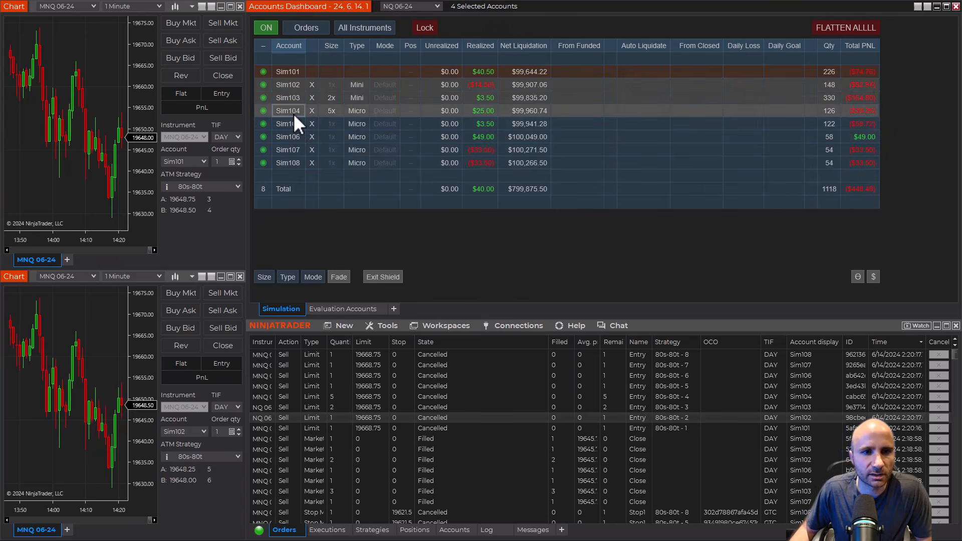
- Reset the contract types and size multipliers of all accounts to their defaults
{"action": "mouse_move", "coordinate": [339, 58]}
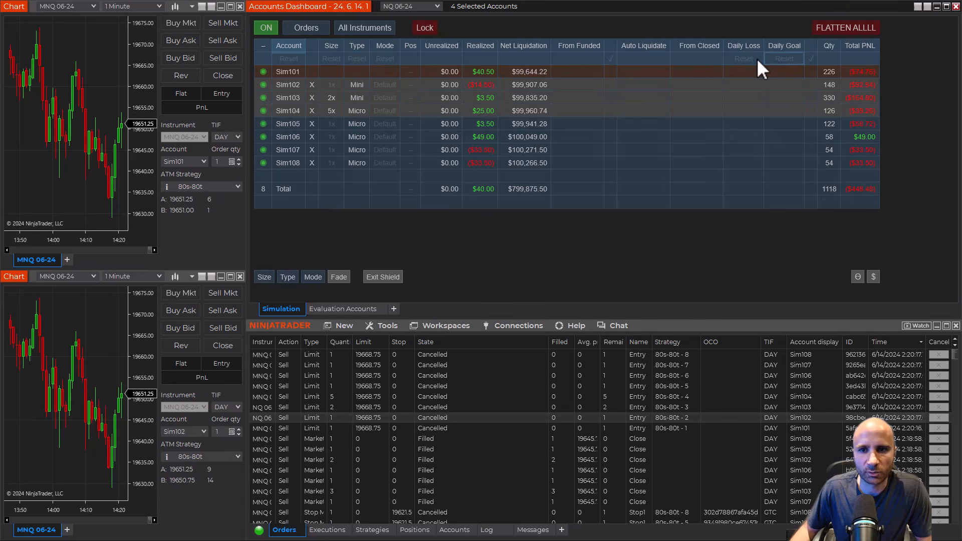
{"action": "left_click", "coordinate": [362, 59]}
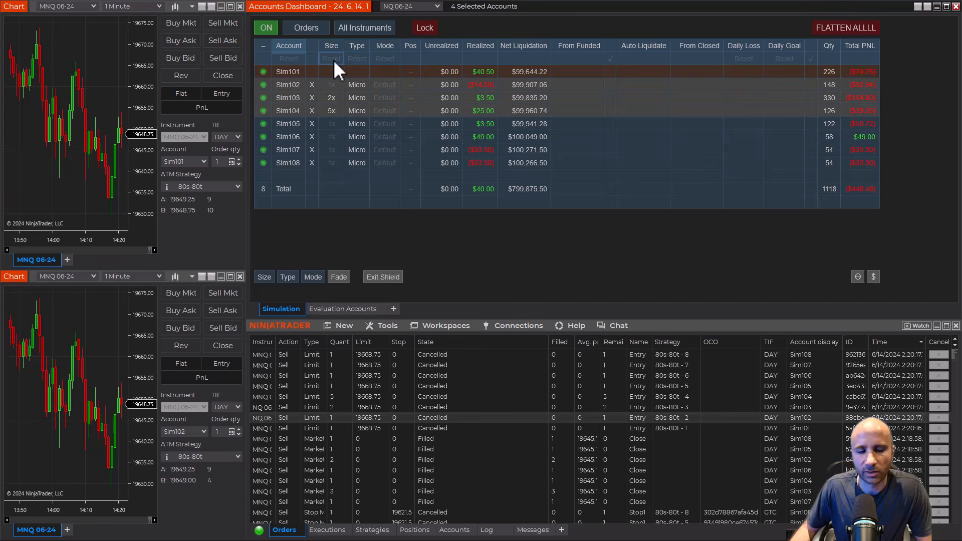
{"action": "left_click", "coordinate": [339, 59]}
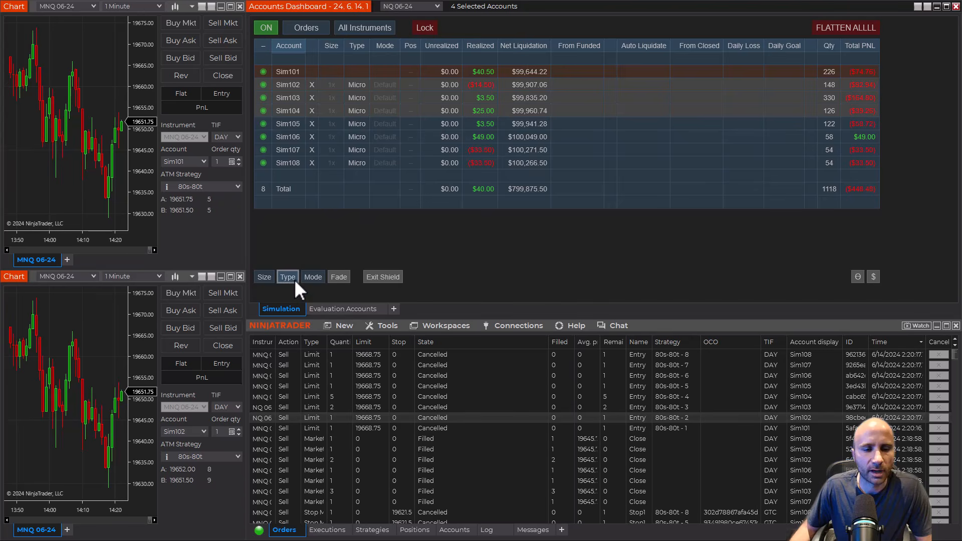
- Hide the Type column, toggling the Size column off and back on
{"action": "left_click", "coordinate": [265, 278]}
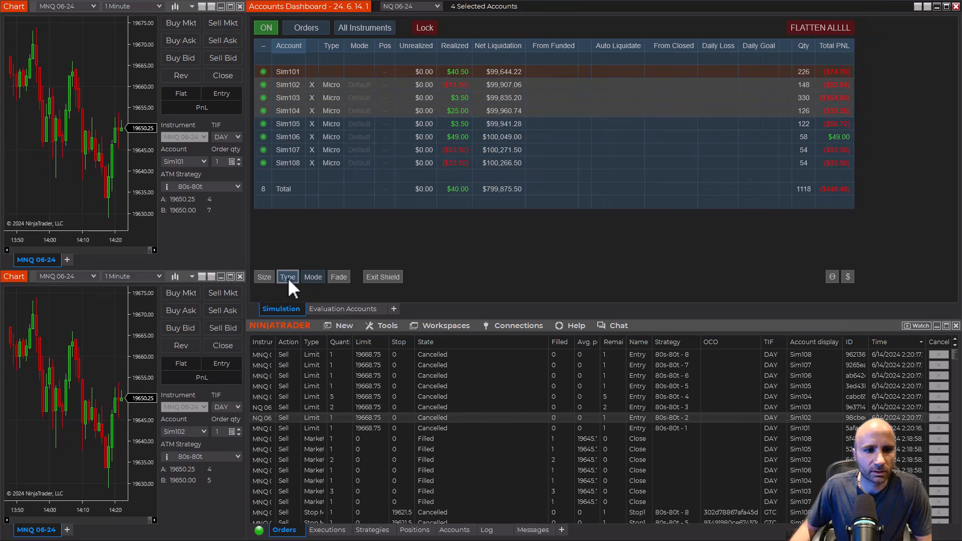
{"action": "left_click", "coordinate": [288, 277]}
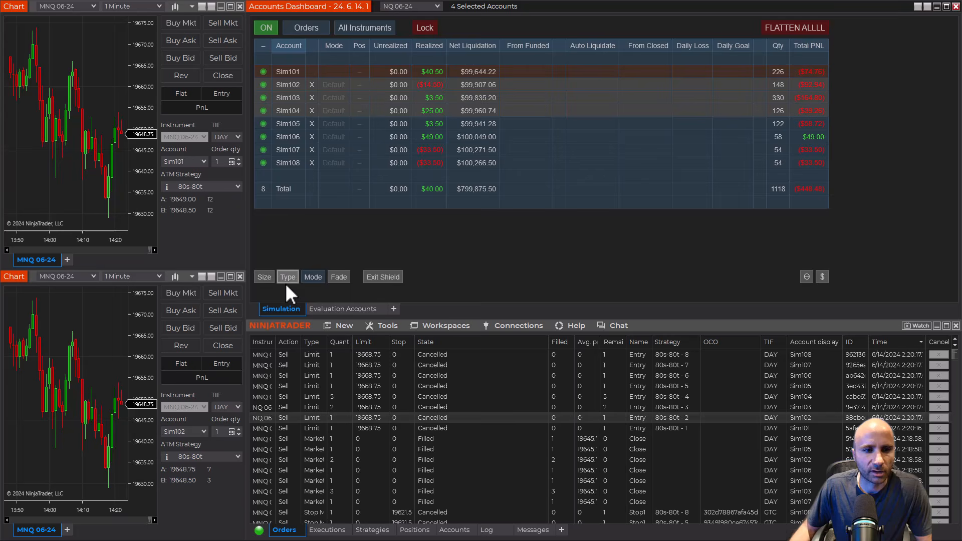
{"action": "left_click", "coordinate": [264, 278]}
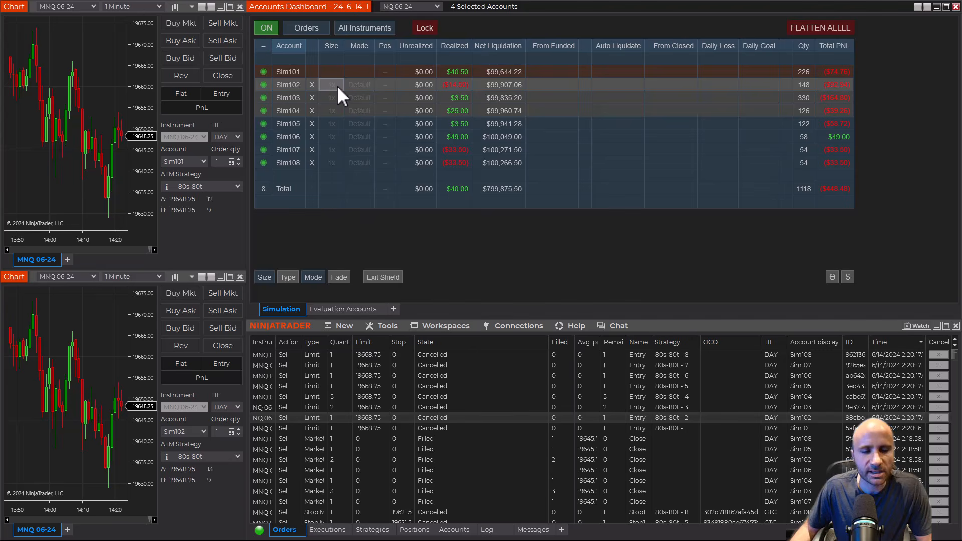
- Set Sim102's mode to Executions and place a sell limit order at 19664.50 on the Sim101 chart
{"action": "left_click", "coordinate": [363, 88]}
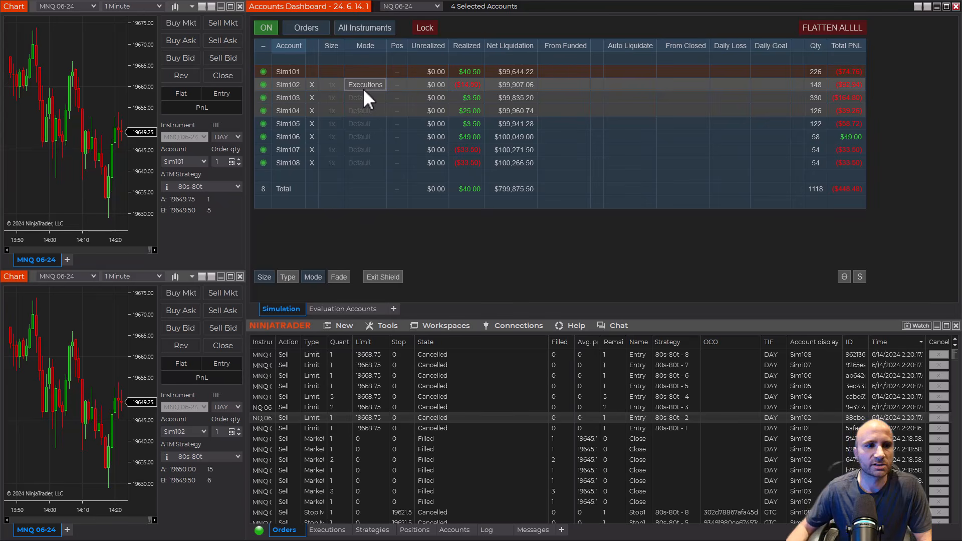
{"action": "right_click", "coordinate": [108, 68]}
{"action": "left_click", "coordinate": [168, 166]}
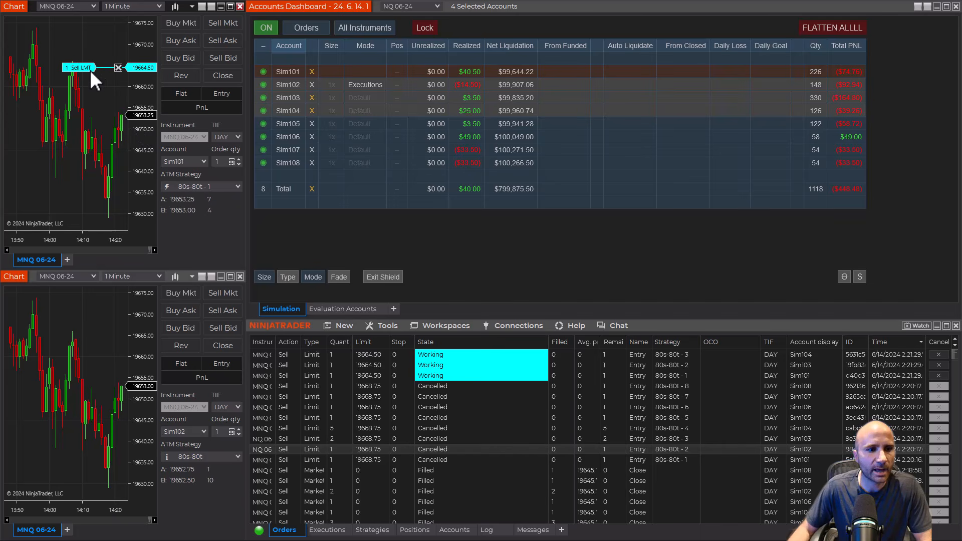
- Move the Sim101 sell limit order down to 19647.00 to fill it, and move its profit target to 19660.00 to exit
{"action": "left_click_drag", "start_coordinate": [93, 98], "coordinate": [94, 143]}
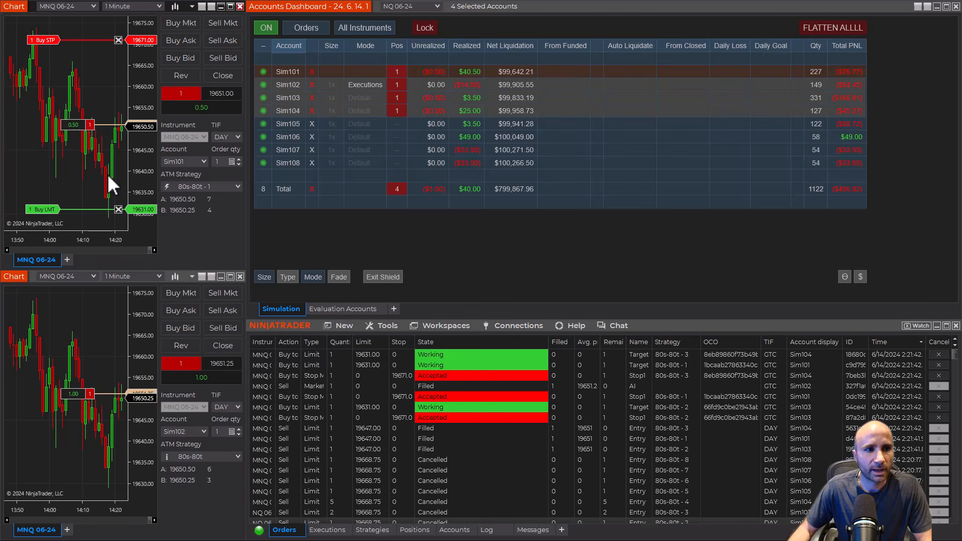
{"action": "left_click_drag", "start_coordinate": [53, 210], "coordinate": [59, 86]}
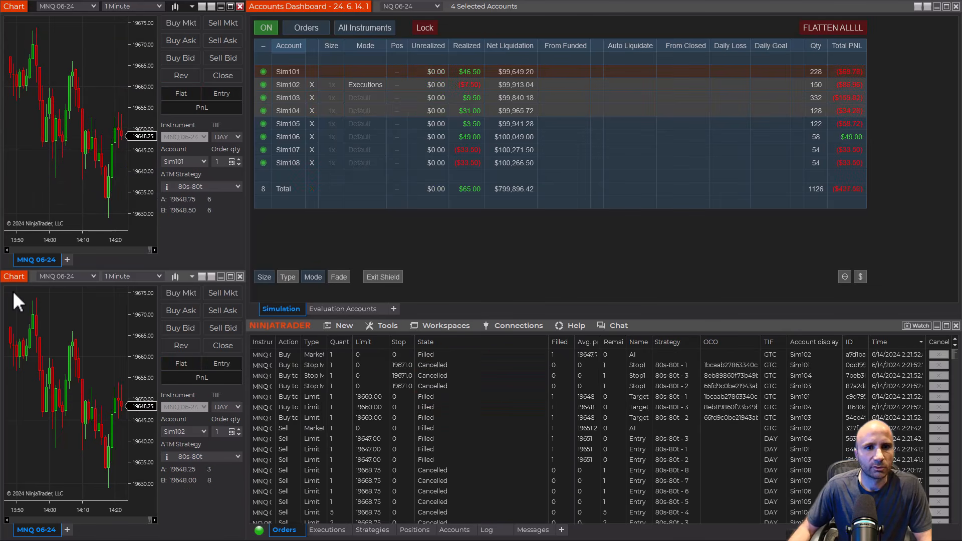
- Switch Sim103 to Orders mode and back to Default, and return Sim102 to Default mode
{"action": "left_click", "coordinate": [368, 97]}
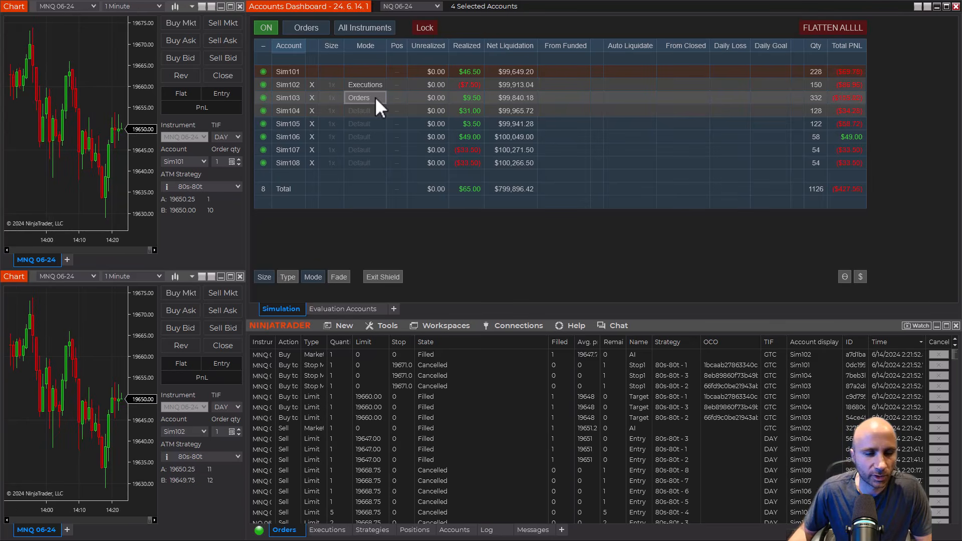
{"action": "left_click", "coordinate": [370, 100]}
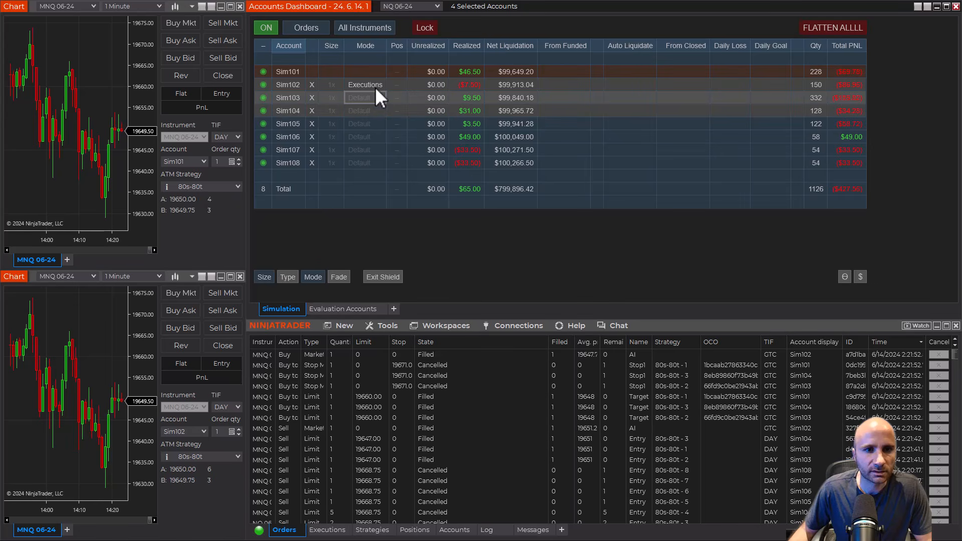
{"action": "left_click", "coordinate": [375, 87]}
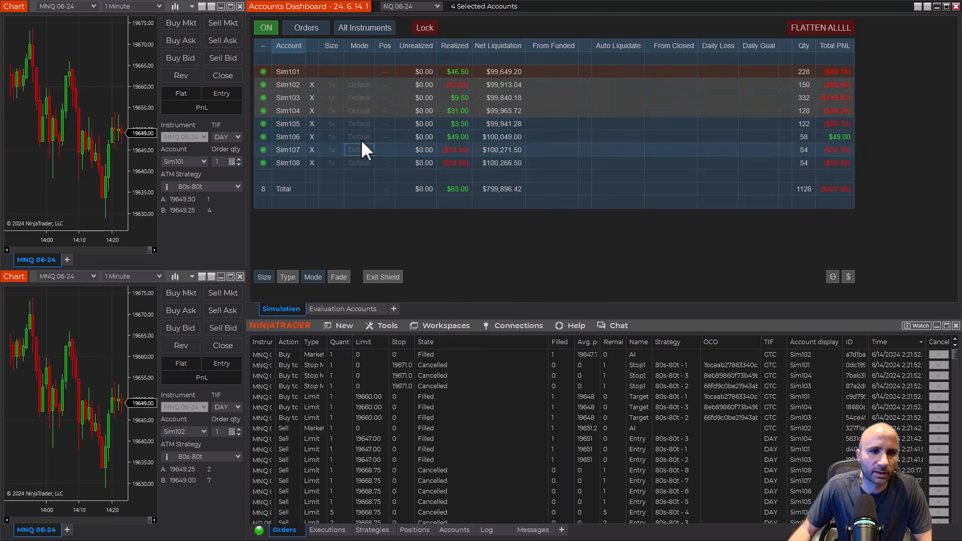
- Cycle Sim102's mode through Executions, Default and the ATM strategies, and leave it on 40s-80t
{"action": "left_click", "coordinate": [364, 83]}
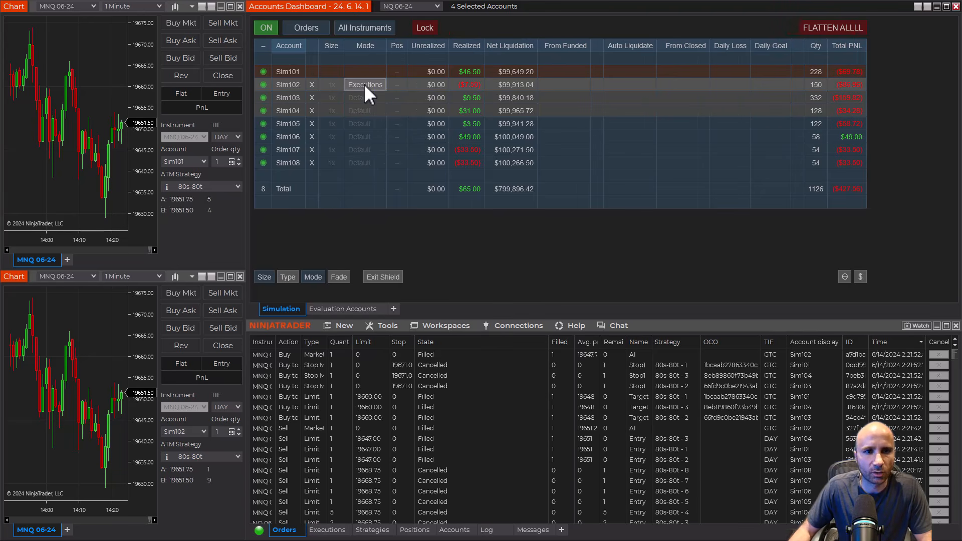
{"action": "left_click", "coordinate": [364, 83]}
{"action": "left_click", "coordinate": [364, 83]}
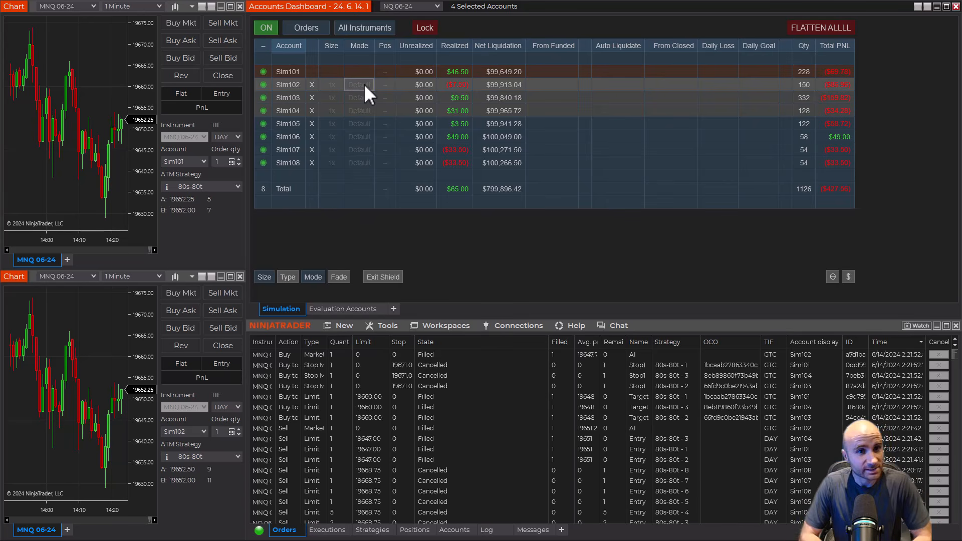
{"action": "left_click", "coordinate": [364, 83]}
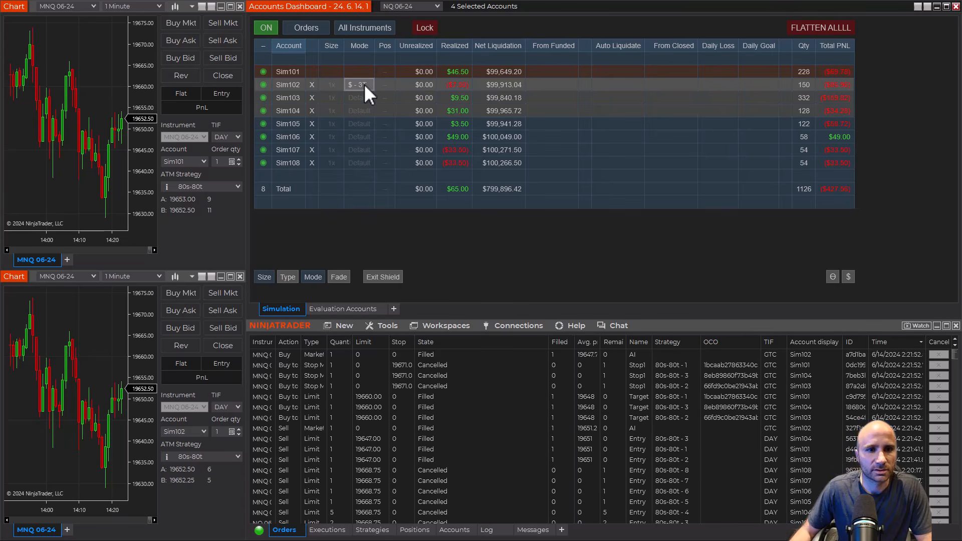
{"action": "left_click", "coordinate": [368, 86]}
{"action": "left_click", "coordinate": [369, 86]}
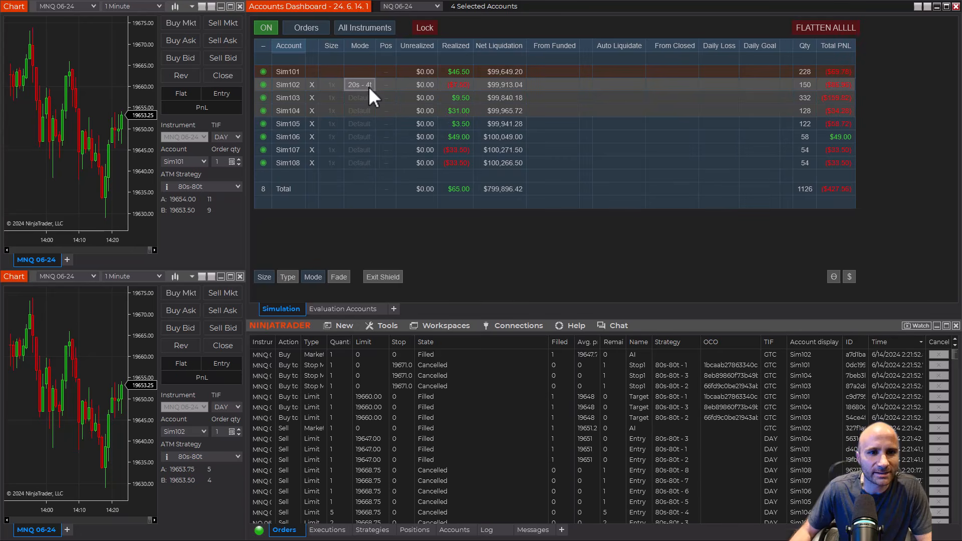
{"action": "left_click", "coordinate": [369, 86]}
{"action": "left_click", "coordinate": [368, 87]}
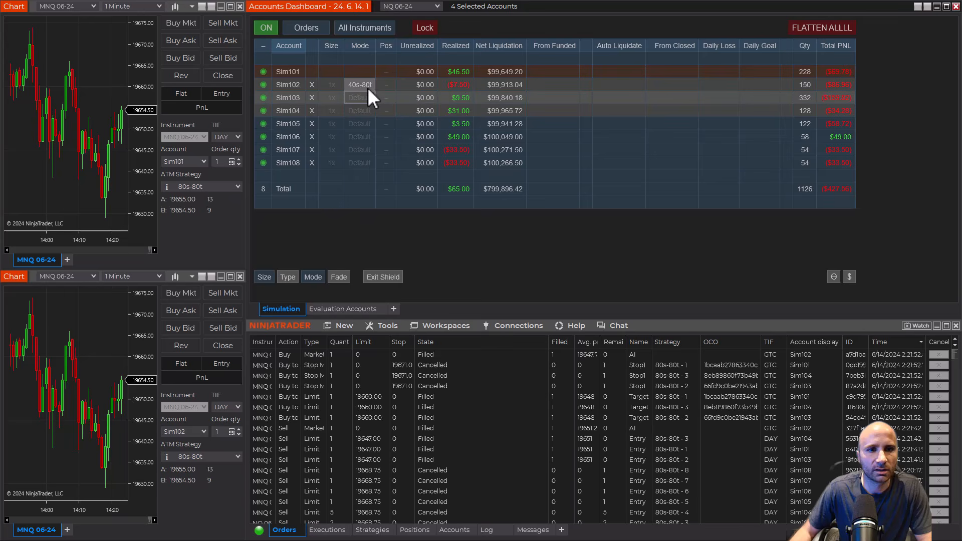
- Set Sim103's mode to the 80s-80t ATM strategy and Sim104's mode to 60s-60t
{"action": "left_click", "coordinate": [360, 97]}
{"action": "left_click", "coordinate": [361, 97]}
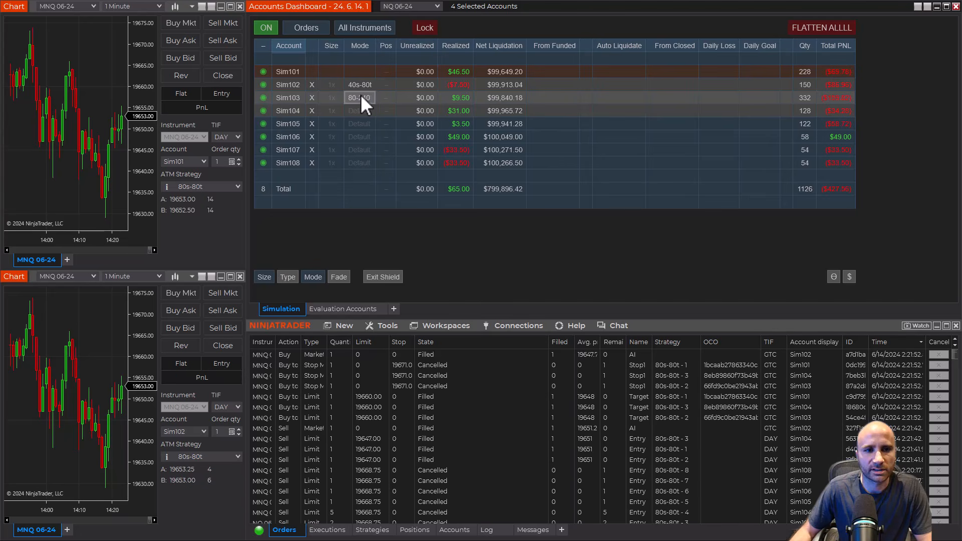
{"action": "left_click", "coordinate": [363, 97]}
{"action": "left_click", "coordinate": [363, 97]}
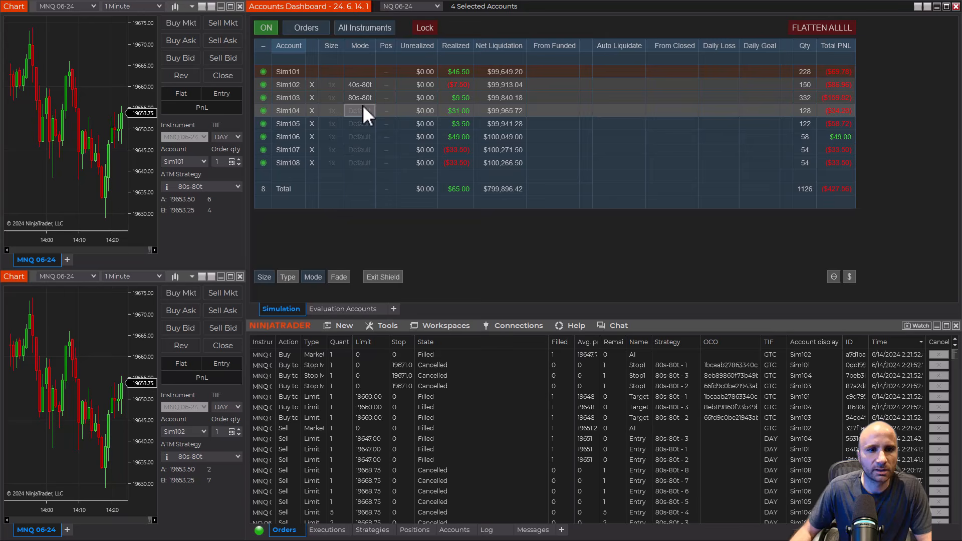
{"action": "left_click", "coordinate": [365, 110]}
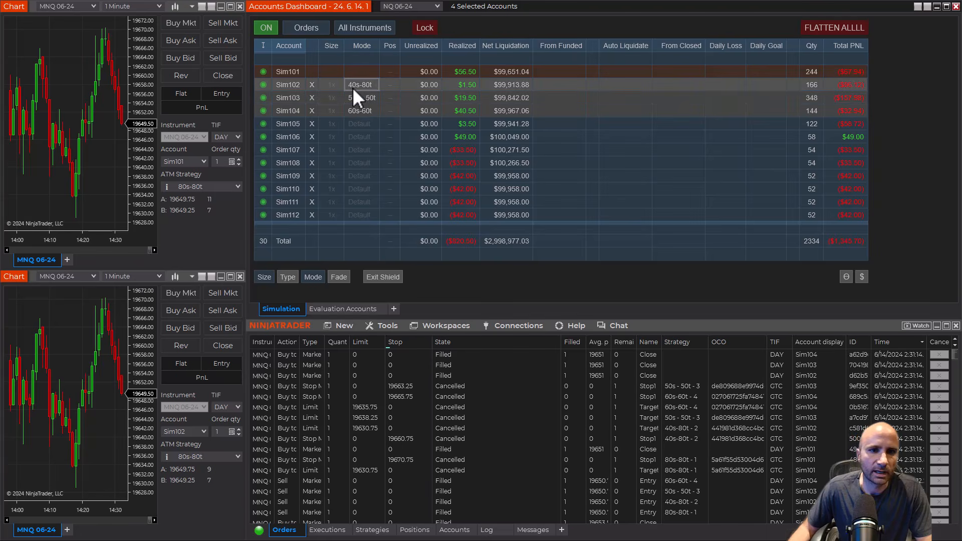
- Add Sim105 and Sim106 to the selected follower accounts and set both to Executions mode
{"action": "left_click", "coordinate": [287, 125], "text": "ctrl"}
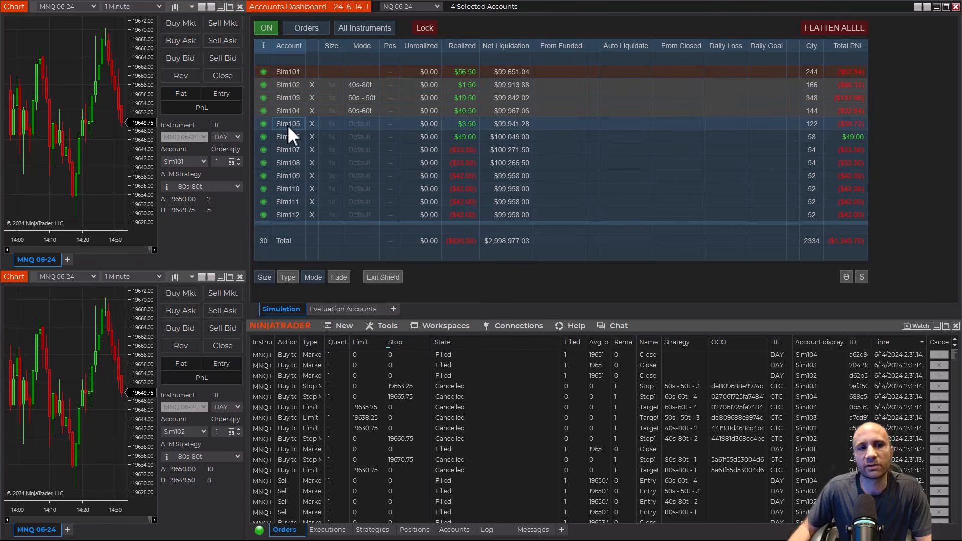
{"action": "left_click", "coordinate": [288, 136], "text": "ctrl"}
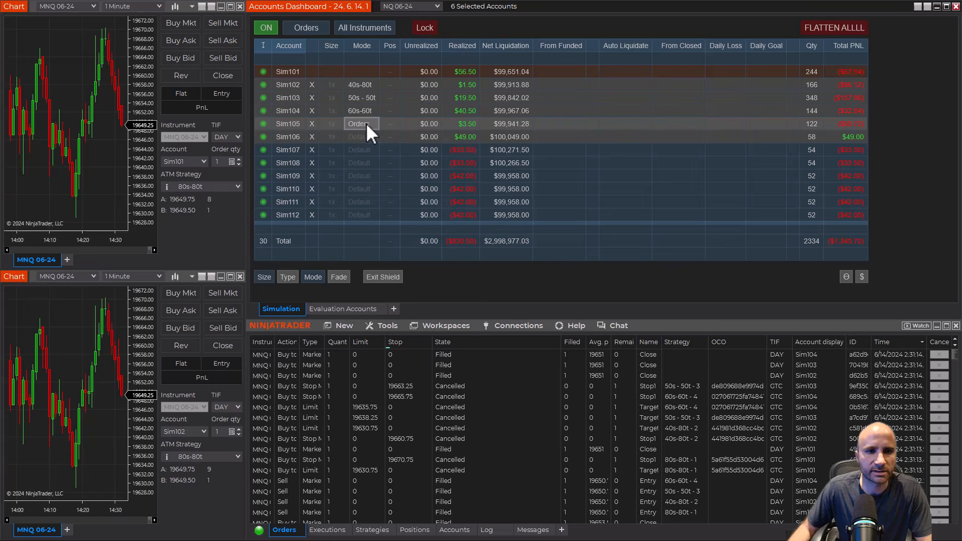
{"action": "left_click", "coordinate": [366, 124]}
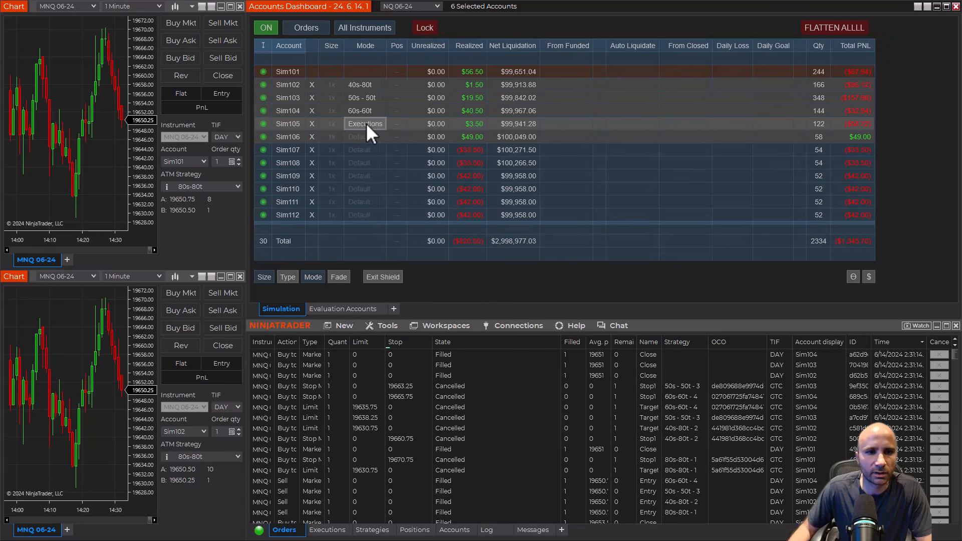
{"action": "left_click", "coordinate": [366, 136]}
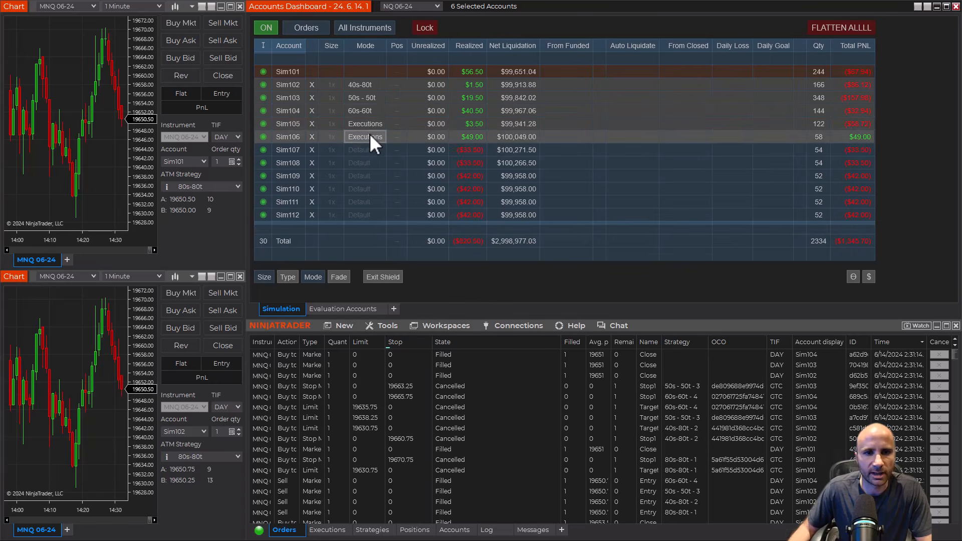
- Sell at market from the Sim101 chart, and move its profit target to 19644.75 and its stop to 19663.00
{"action": "left_click", "coordinate": [227, 23]}
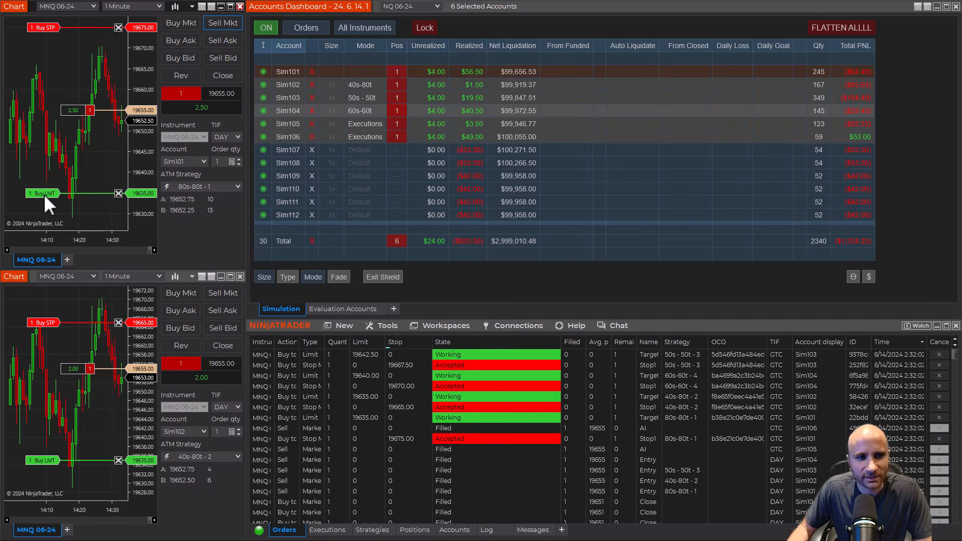
{"action": "left_click_drag", "start_coordinate": [46, 194], "coordinate": [52, 174]}
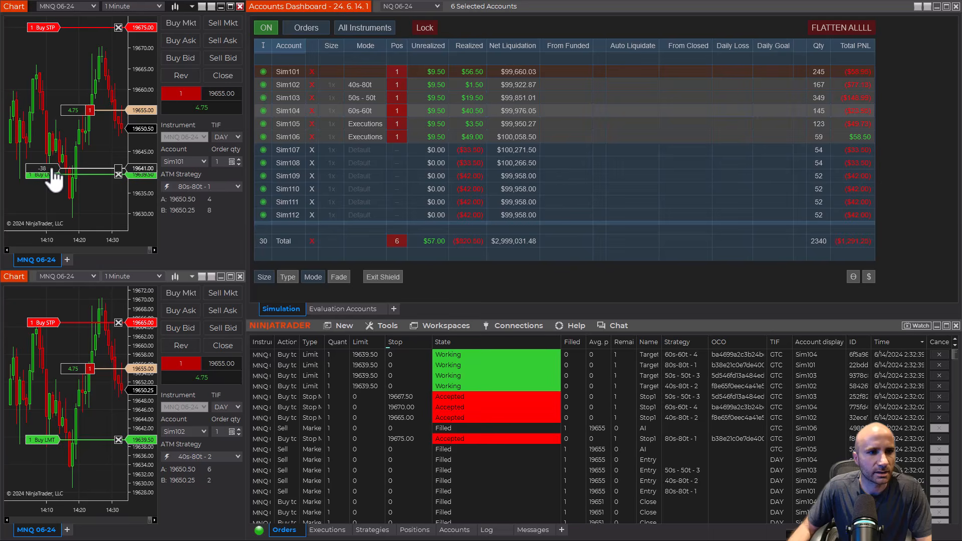
{"action": "left_click_drag", "start_coordinate": [50, 163], "coordinate": [49, 152]}
{"action": "left_click_drag", "start_coordinate": [55, 27], "coordinate": [54, 62]}
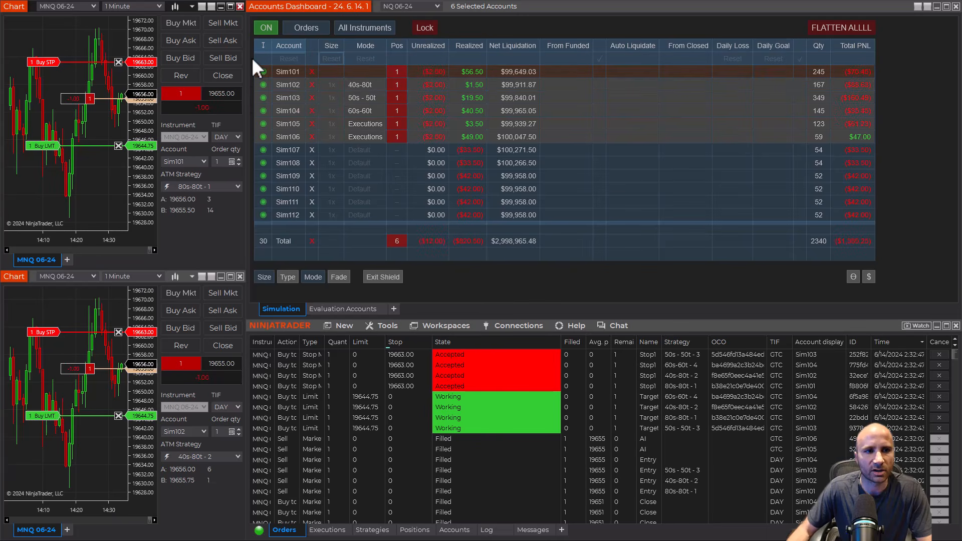
- Close the Sim101 position and show the Fade column in the accounts table
{"action": "left_click", "coordinate": [223, 75]}
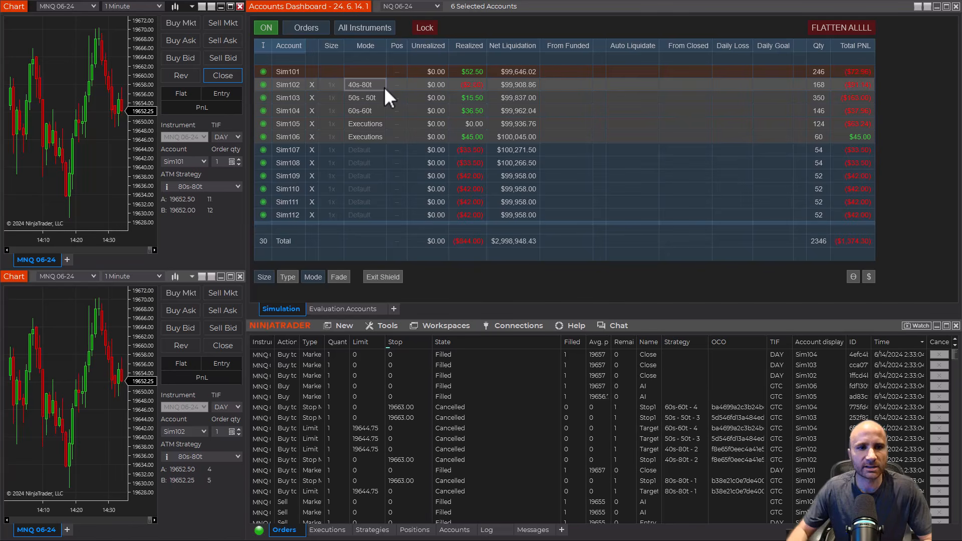
{"action": "left_click", "coordinate": [342, 277]}
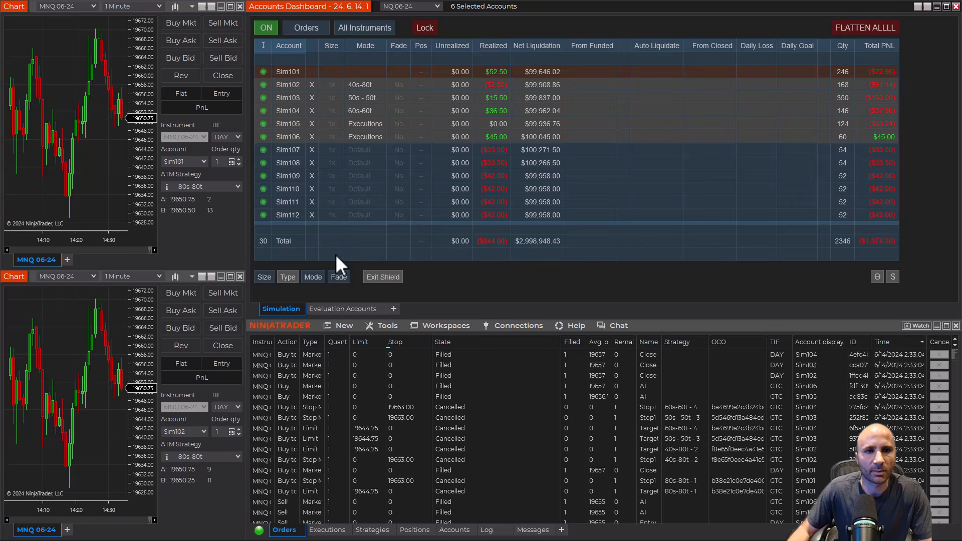
- Buy at market from the Sim101 chart, and move its profit target to 19657.00 and its stop to 19633.00
{"action": "mouse_move", "coordinate": [371, 59]}
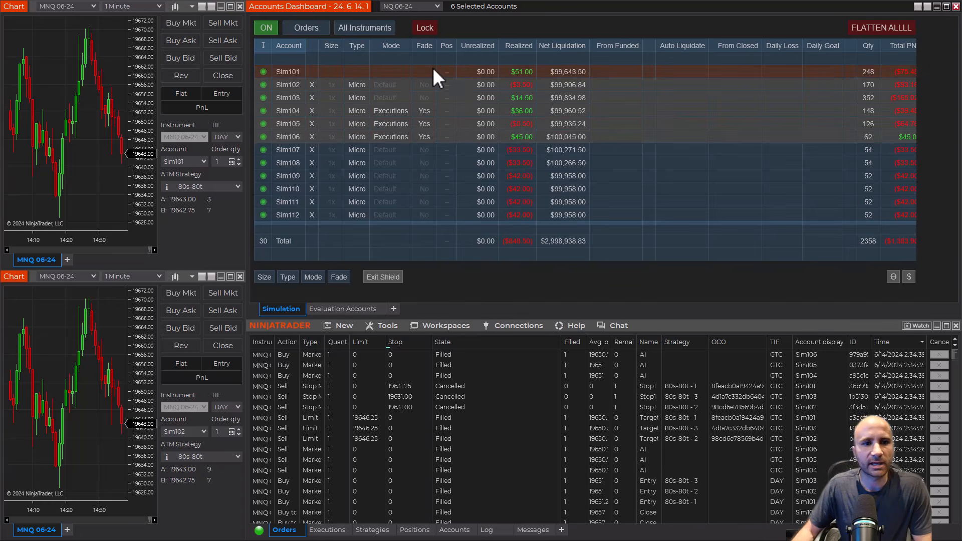
{"action": "left_click", "coordinate": [185, 23]}
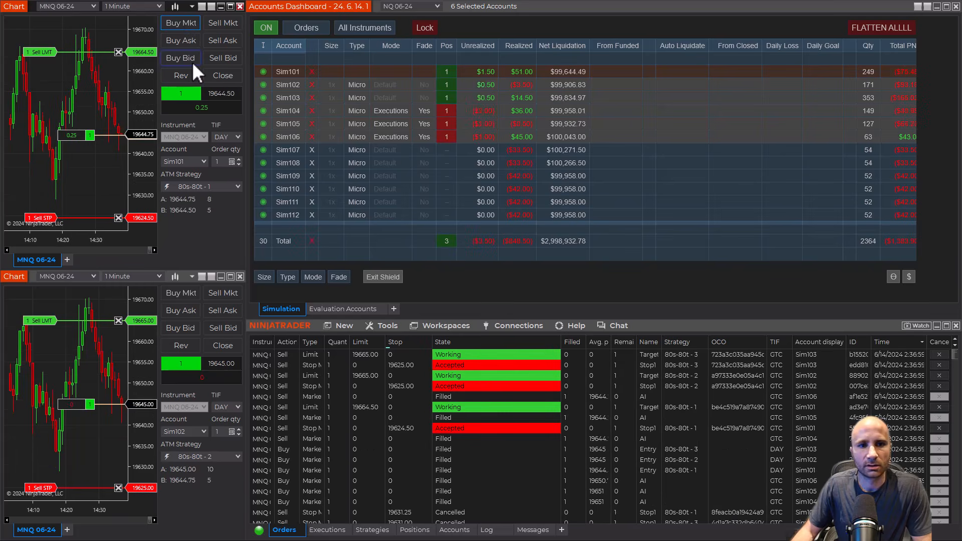
{"action": "left_click_drag", "start_coordinate": [59, 54], "coordinate": [56, 83]}
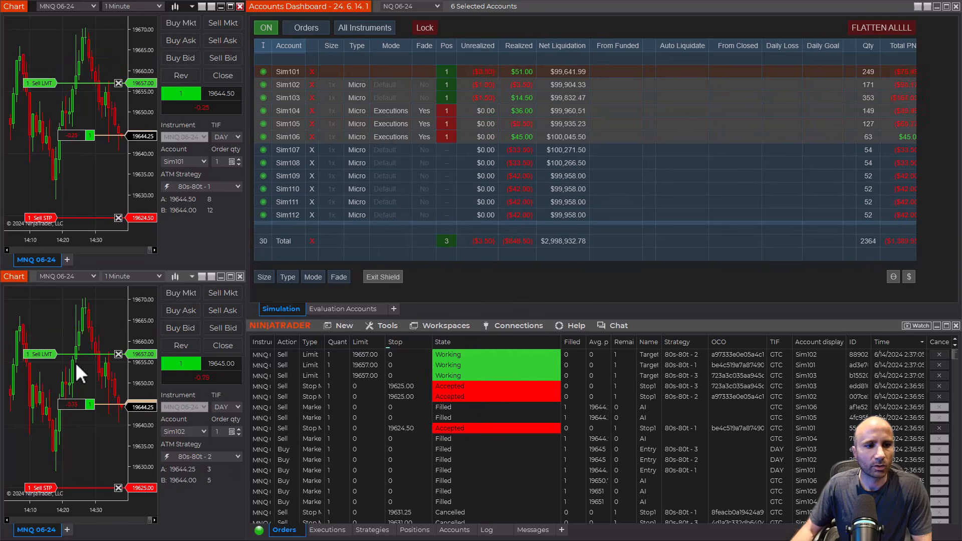
{"action": "left_click", "coordinate": [49, 486]}
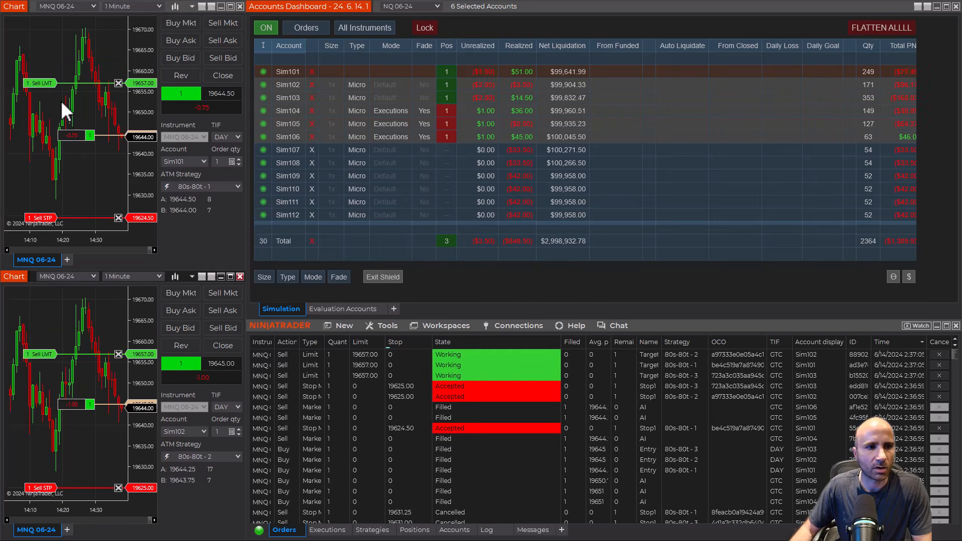
{"action": "left_click_drag", "start_coordinate": [49, 221], "coordinate": [47, 182]}
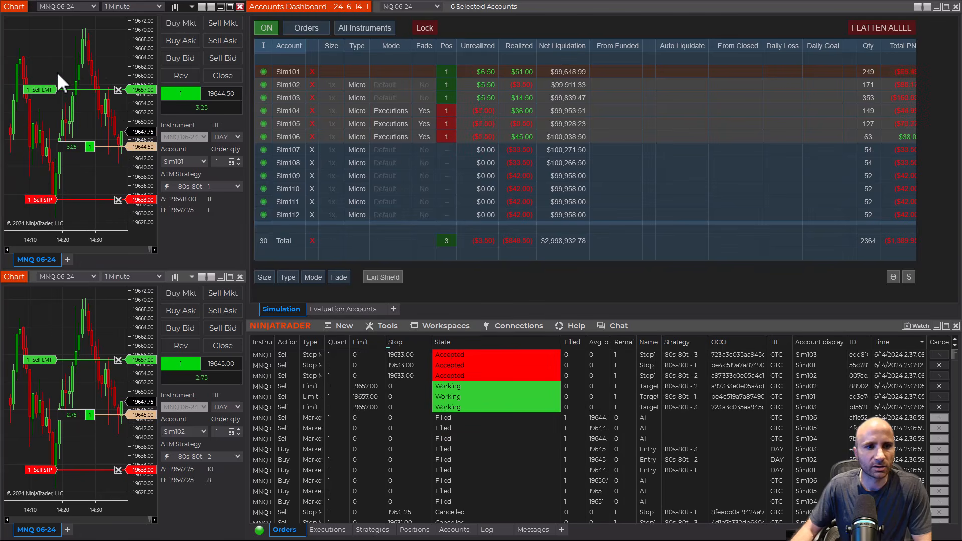
- Move the Sim101 profit target down to 19638.50, below the current price, to exit the trade
{"action": "left_click_drag", "start_coordinate": [50, 88], "coordinate": [66, 175]}
{"action": "right_click", "coordinate": [110, 220]}
{"action": "key", "text": "Escape"}
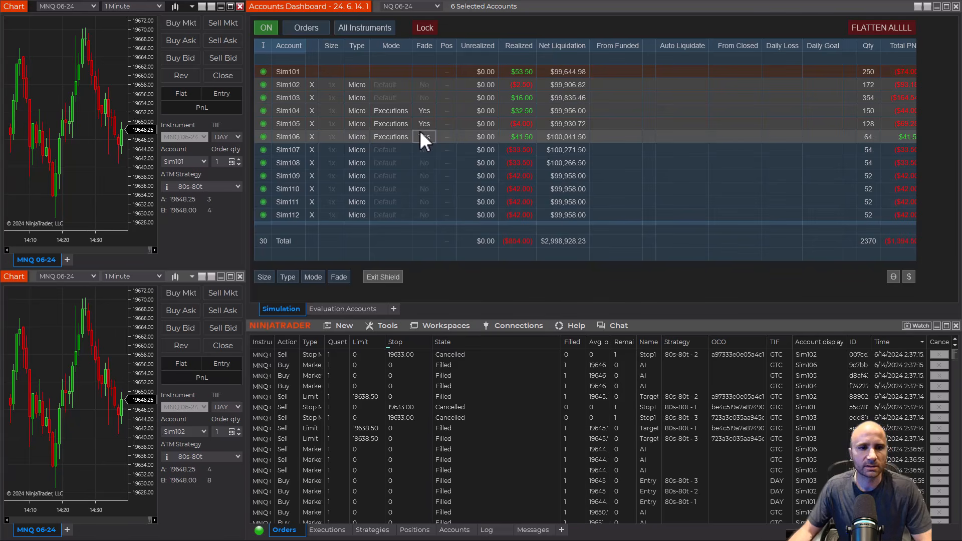
{"action": "left_click", "coordinate": [287, 278]}
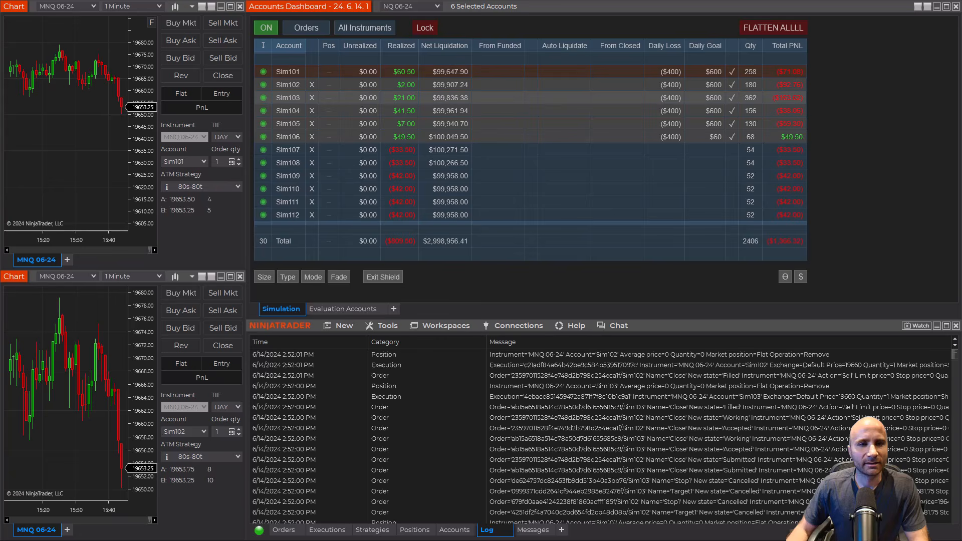
- Mask and unmask the account names, and mask the Net Liquidation amounts in the accounts table
{"action": "left_click", "coordinate": [785, 277]}
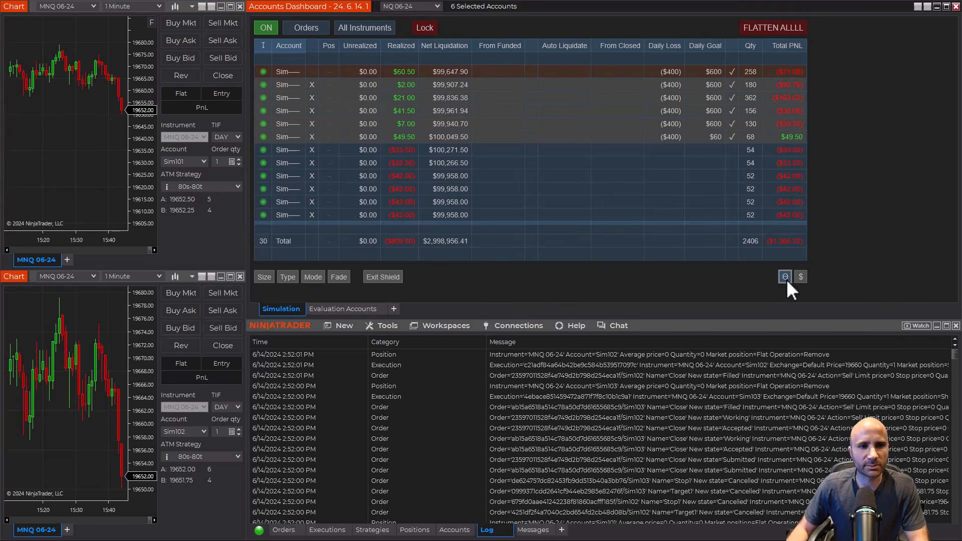
{"action": "left_click", "coordinate": [785, 277]}
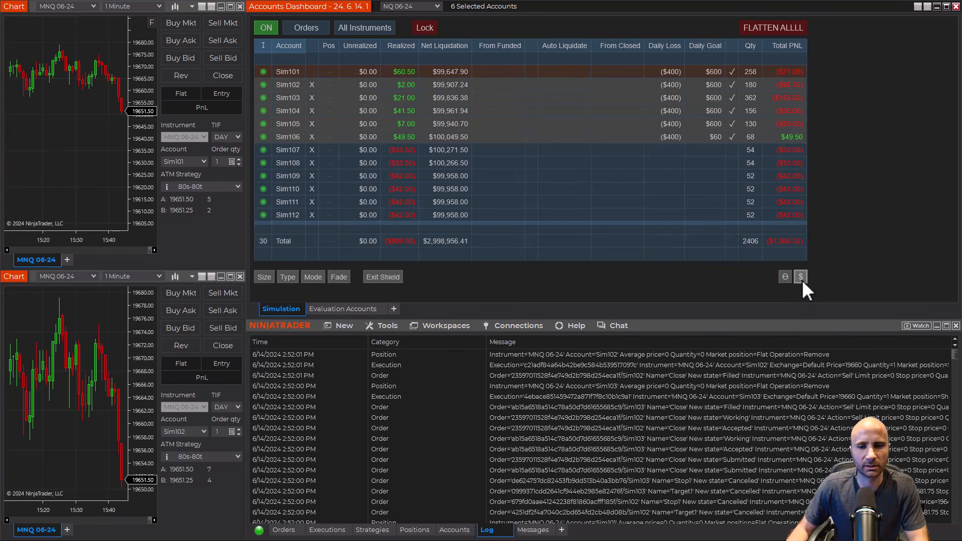
{"action": "left_click", "coordinate": [802, 278]}
{"action": "left_click", "coordinate": [802, 279]}
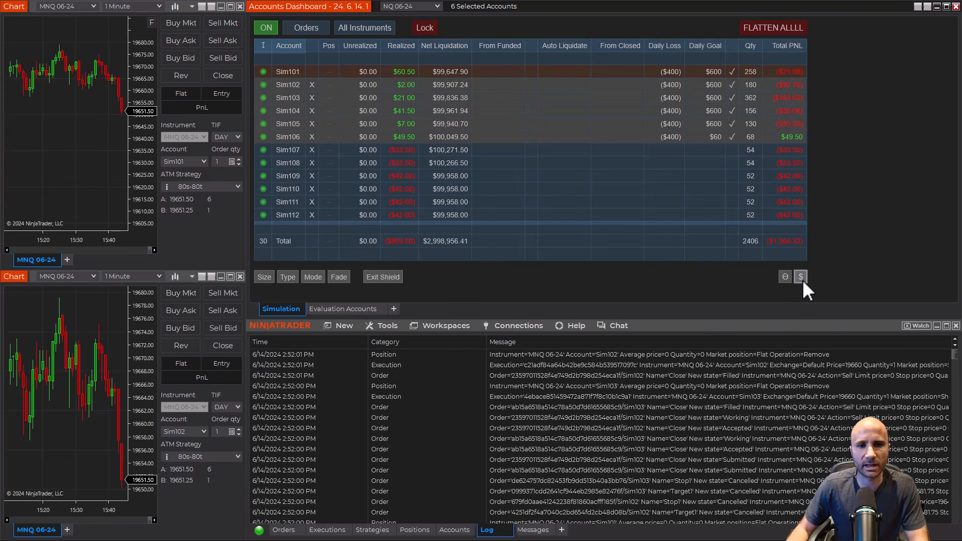
{"action": "left_click", "coordinate": [802, 279]}
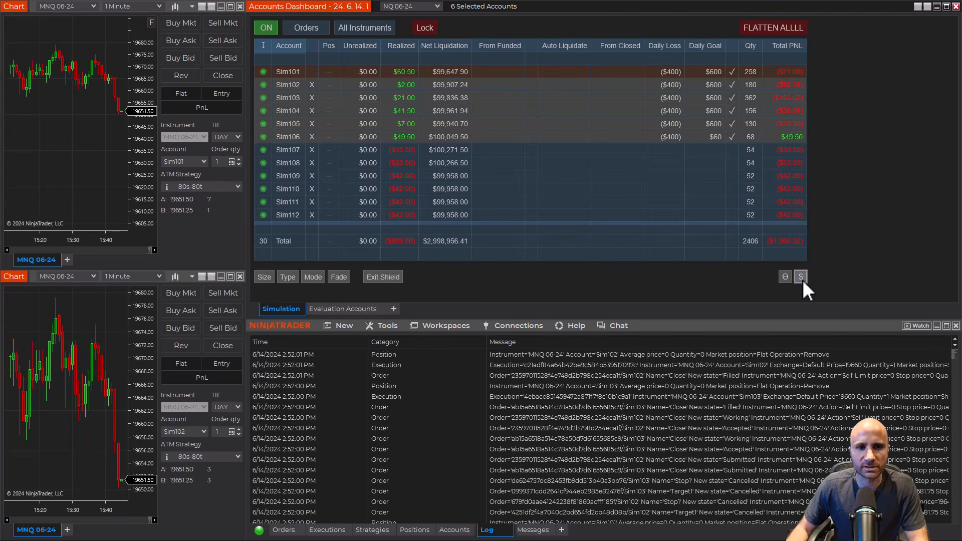
{"action": "left_click", "coordinate": [802, 279]}
{"action": "left_click", "coordinate": [802, 279]}
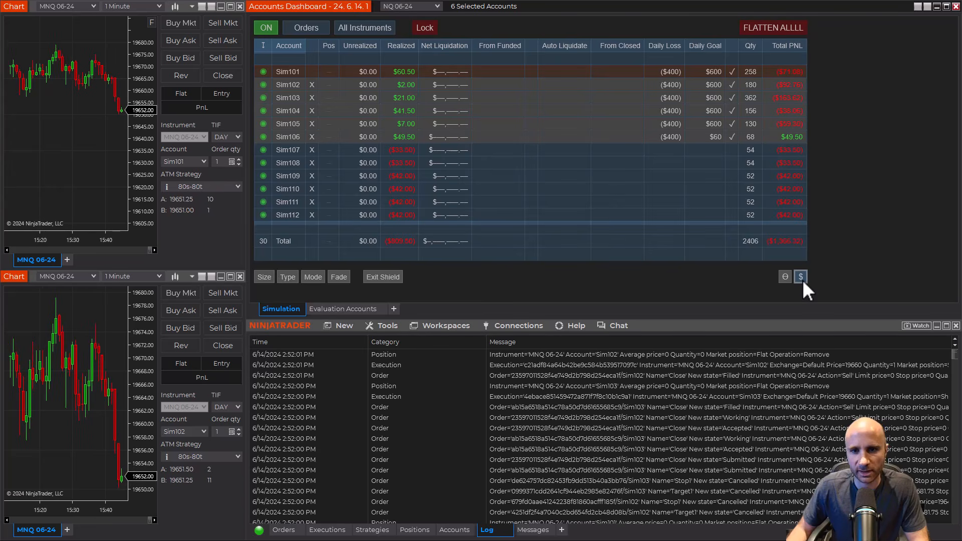
{"action": "left_click", "coordinate": [802, 279]}
{"action": "left_click", "coordinate": [802, 279]}
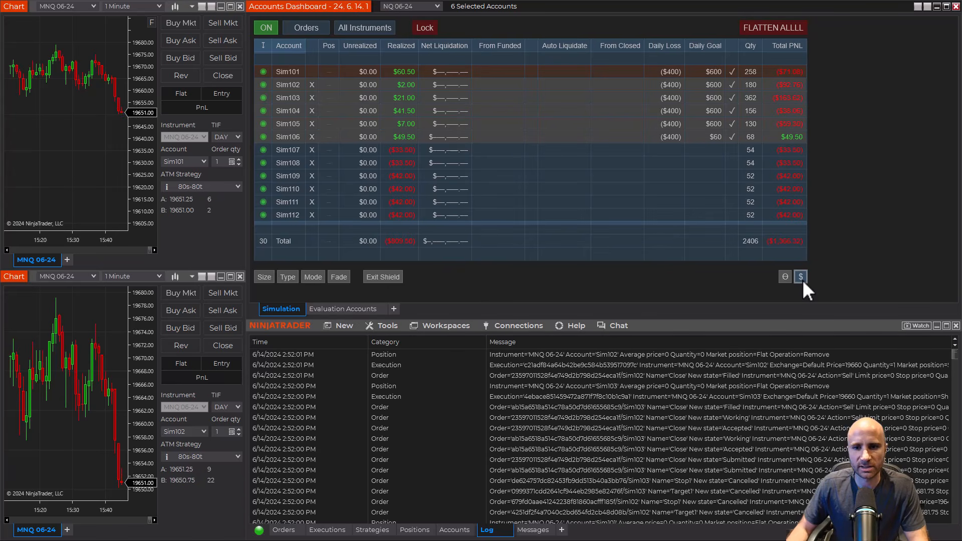
- Extend the masking to the unrealized, realized and total PNL amounts, and restore all dollar amounts
{"action": "left_click", "coordinate": [807, 281]}
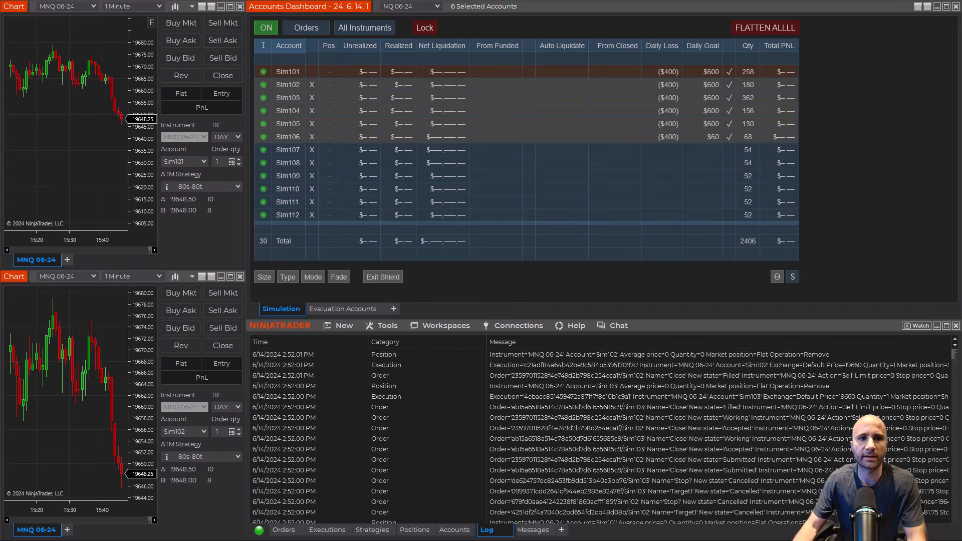
{"action": "left_click", "coordinate": [796, 280]}
{"action": "left_click", "coordinate": [801, 280]}
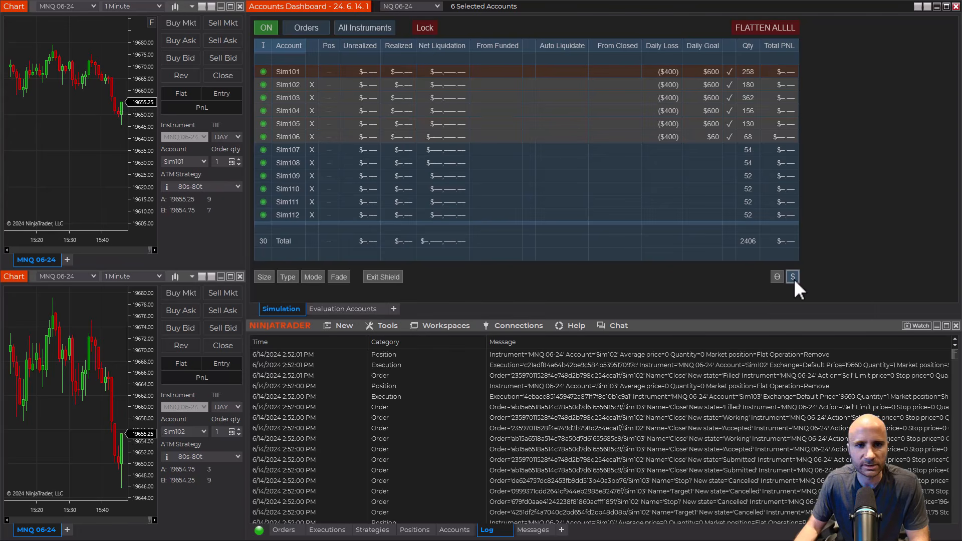
{"action": "left_click", "coordinate": [793, 276]}
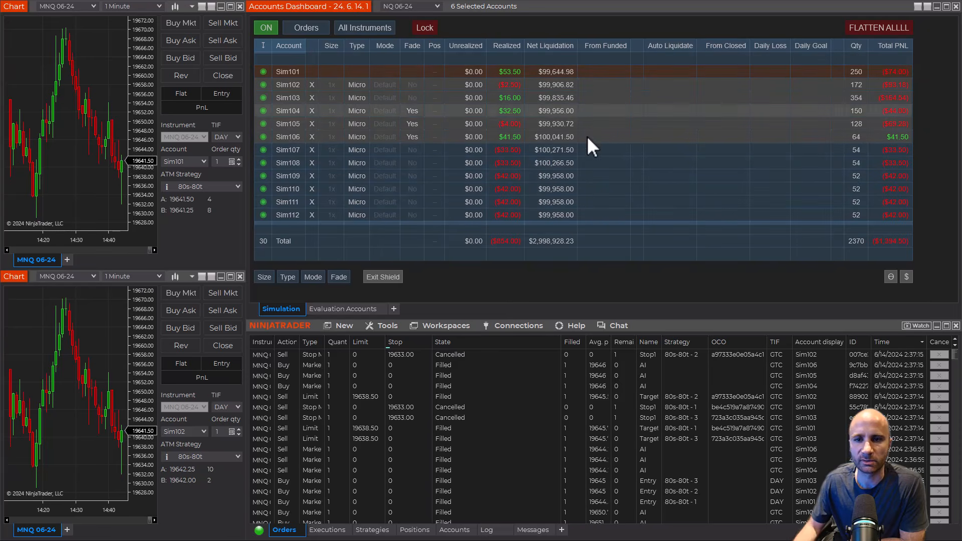
- Hide the Fade, Mode, Size and Type columns in the accounts table and turn on Exit Shield
{"action": "left_click", "coordinate": [767, 125]}
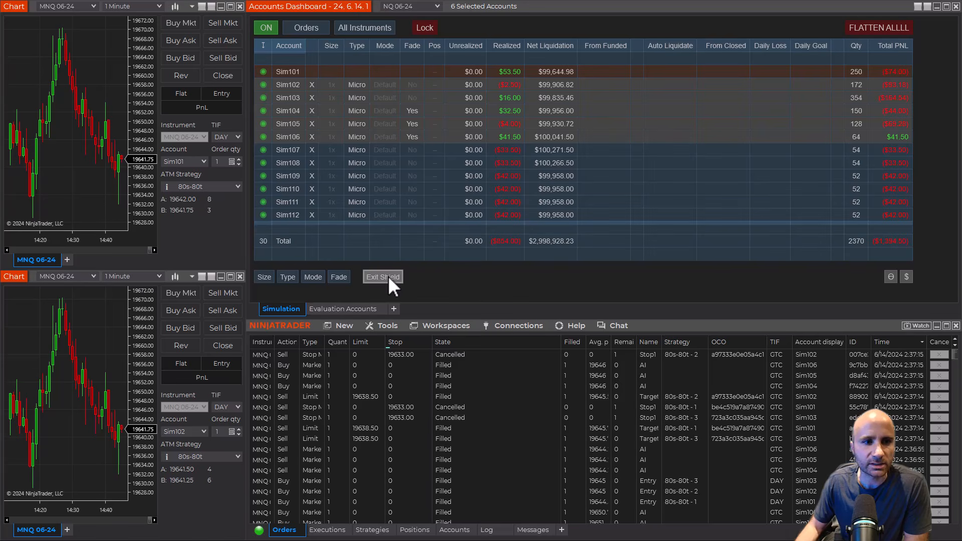
{"action": "left_click", "coordinate": [339, 277]}
{"action": "left_click", "coordinate": [313, 277]}
{"action": "left_click", "coordinate": [264, 277]}
{"action": "left_click", "coordinate": [288, 277]}
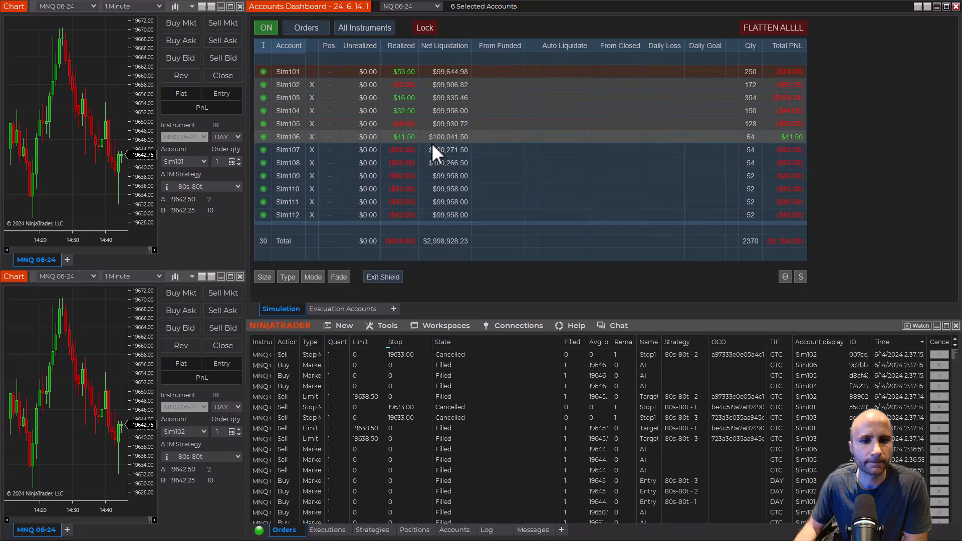
- Buy at market from the Sim101 chart, try to move its stop loss lower, and close the position
{"action": "left_click", "coordinate": [177, 22]}
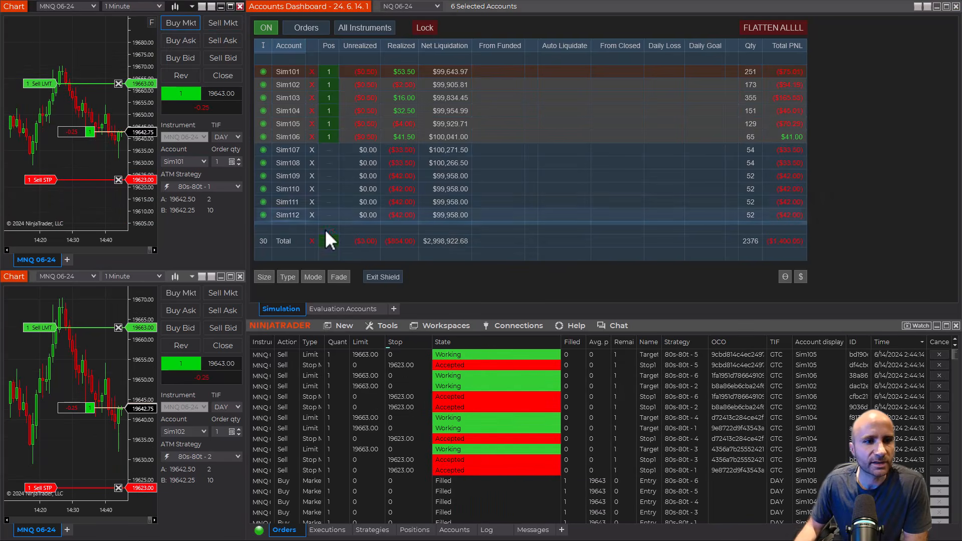
{"action": "left_click_drag", "start_coordinate": [81, 180], "coordinate": [92, 210]}
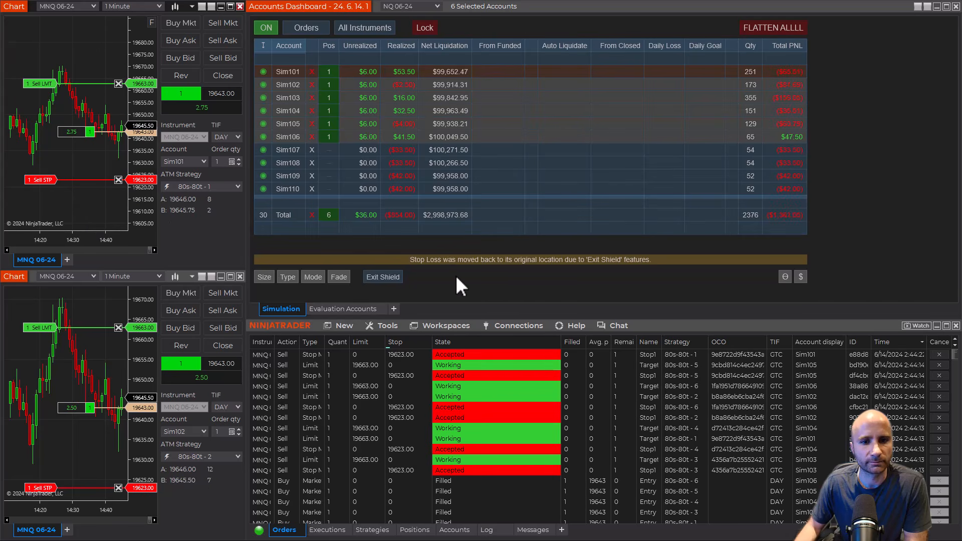
{"action": "left_click_drag", "start_coordinate": [92, 182], "coordinate": [95, 218]}
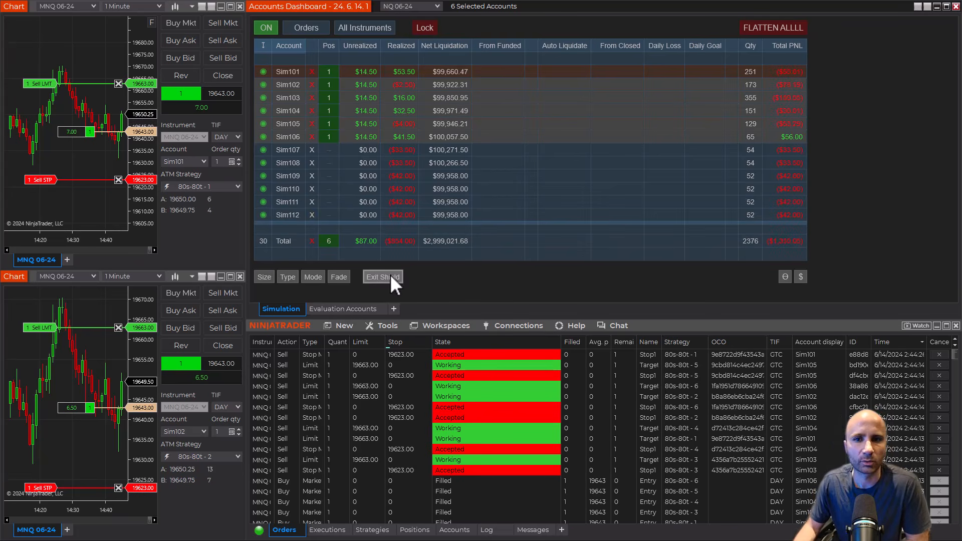
{"action": "left_click", "coordinate": [225, 77]}
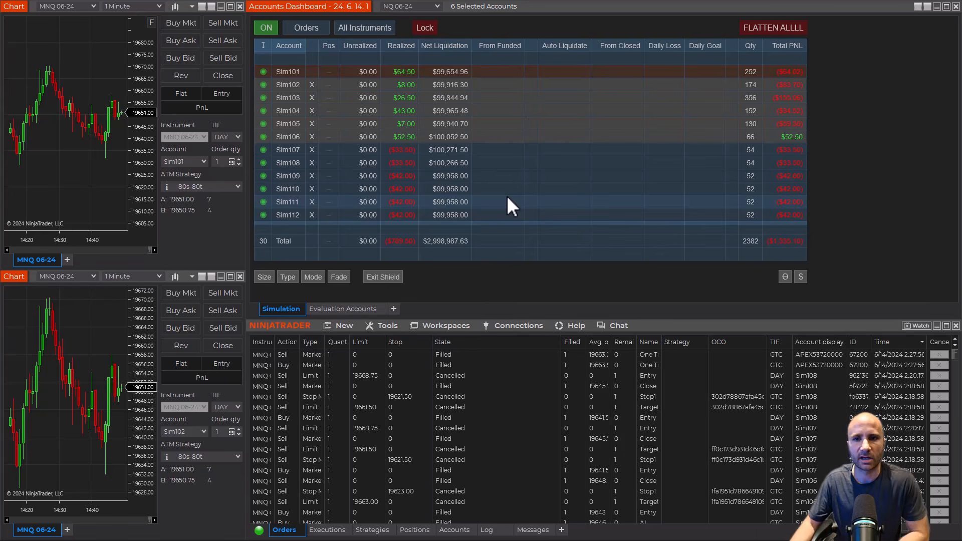
- Set the Daily Goal of accounts Sim101 and Sim102 to $400 and enable it for both
{"action": "left_click", "coordinate": [714, 74]}
{"action": "type", "text": "300"}
{"action": "key", "text": "Return"}
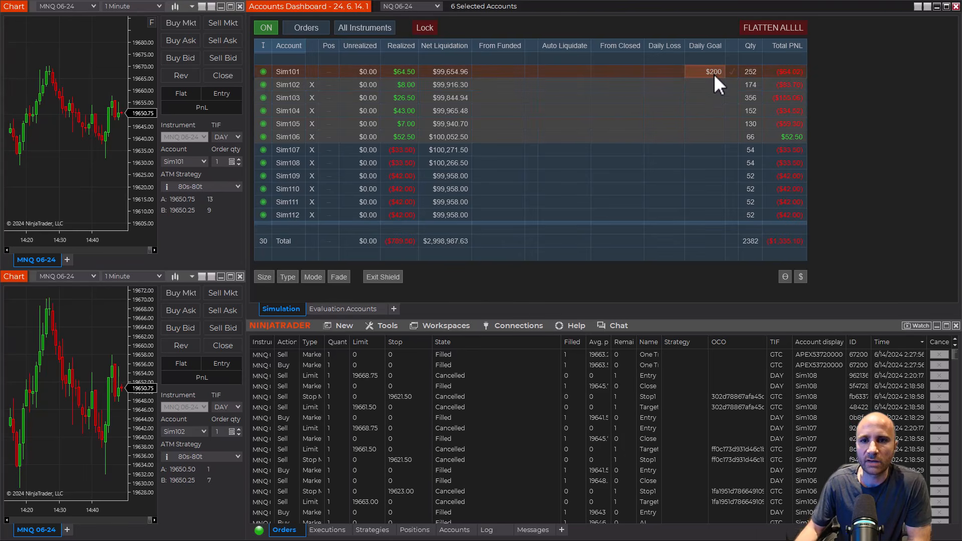
{"action": "left_click", "coordinate": [715, 86]}
{"action": "type", "text": "300"}
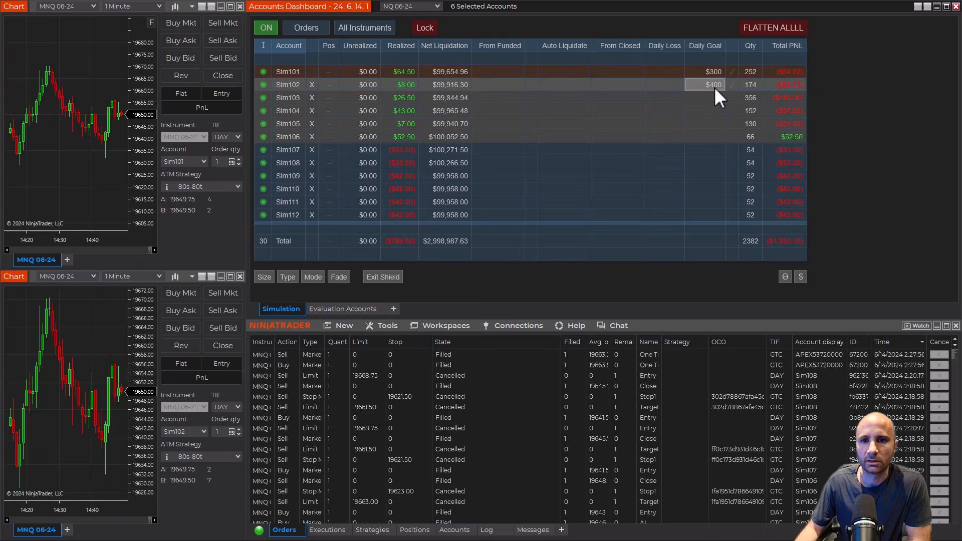
{"action": "key", "text": "Return"}
{"action": "left_click", "coordinate": [716, 74]}
{"action": "type", "text": "400"}
{"action": "key", "text": "Return"}
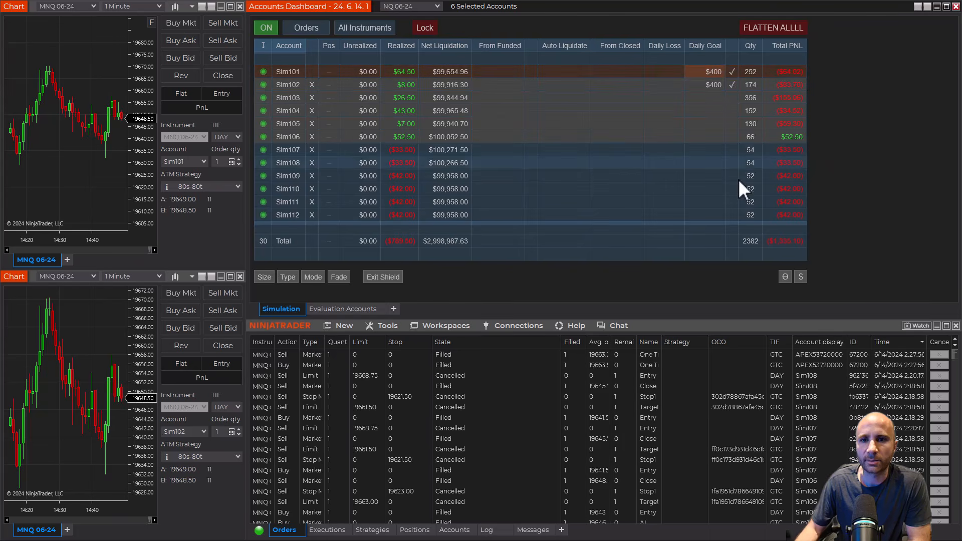
- Set the Daily Goal of accounts Sim103, Sim104, Sim105 and Sim106 to $400
{"action": "left_click", "coordinate": [720, 98]}
{"action": "type", "text": "400"}
{"action": "key", "text": "Return"}
{"action": "type", "text": "400"}
{"action": "key", "text": "Return"}
{"action": "type", "text": "400"}
{"action": "key", "text": "Return"}
{"action": "type", "text": "400"}
{"action": "key", "text": "Return"}
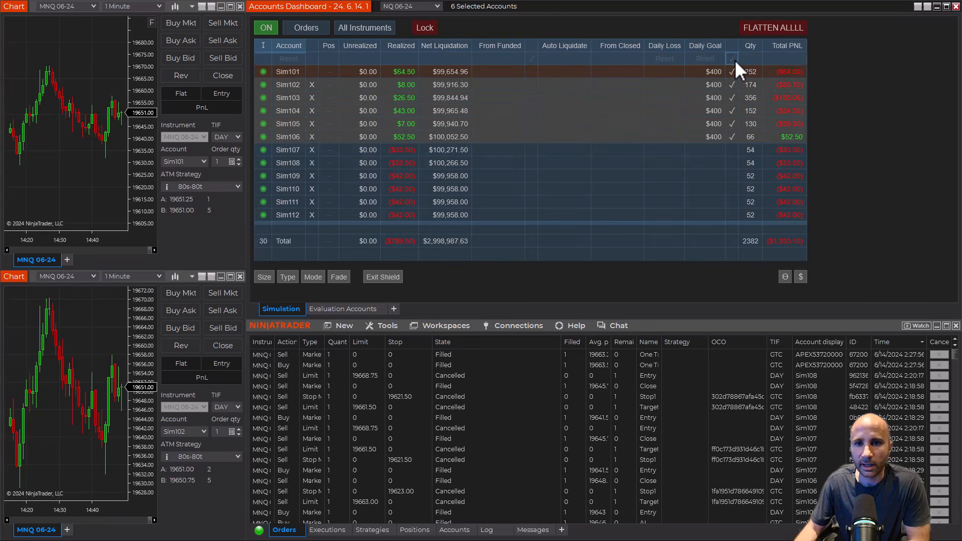
- Disable and re-enable the Daily Goal for all six selected accounts at once
{"action": "left_click", "coordinate": [733, 59]}
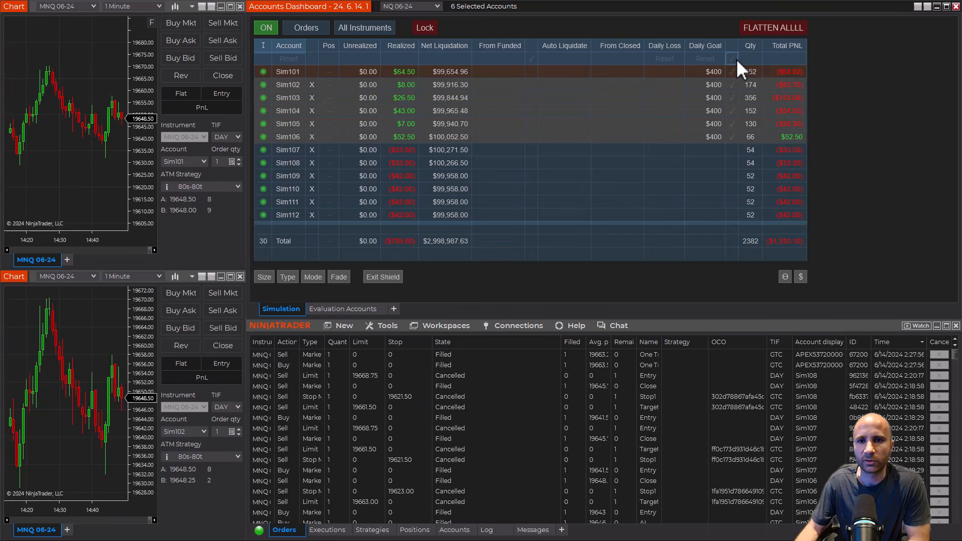
{"action": "left_click", "coordinate": [735, 58]}
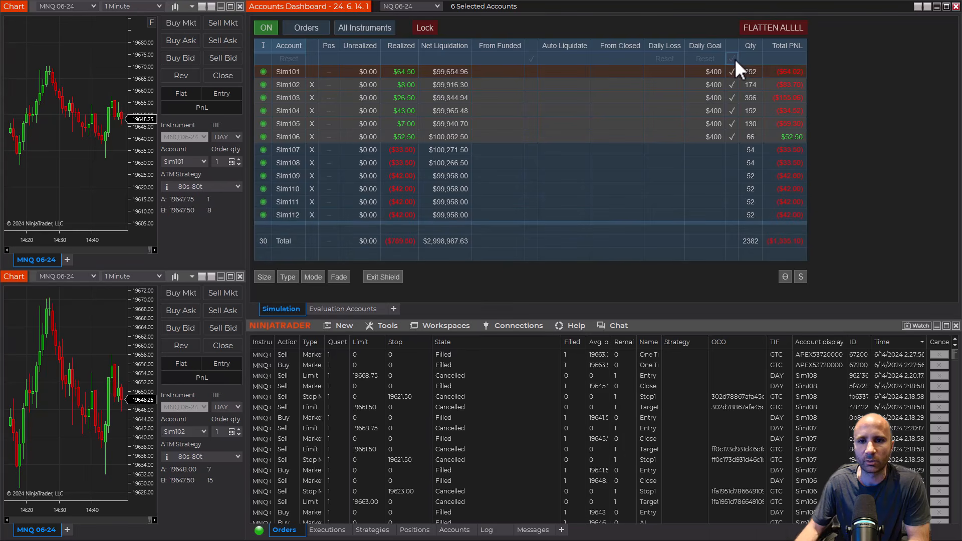
{"action": "left_click", "coordinate": [735, 59]}
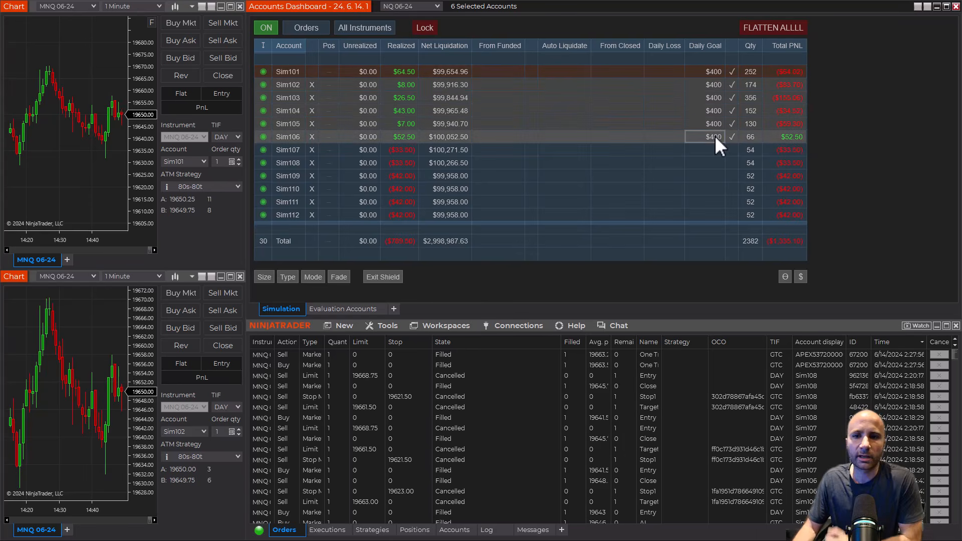
- Lower Sim106's Daily Goal to $0 and set Sim105's Daily Loss to $0
{"action": "scroll", "coordinate": [720, 136], "scroll_direction": "down", "scroll_amount": 1}
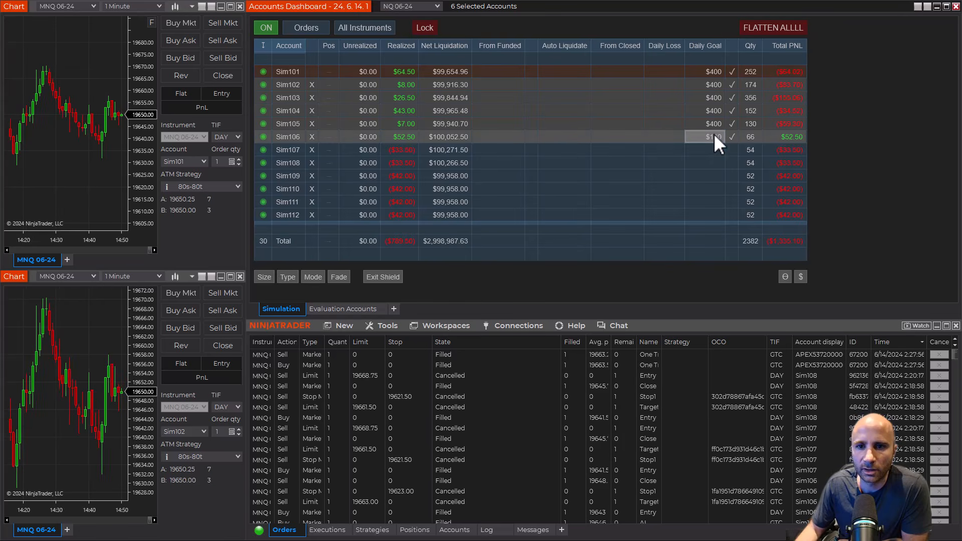
{"action": "scroll", "coordinate": [714, 134], "scroll_direction": "down", "scroll_amount": 2}
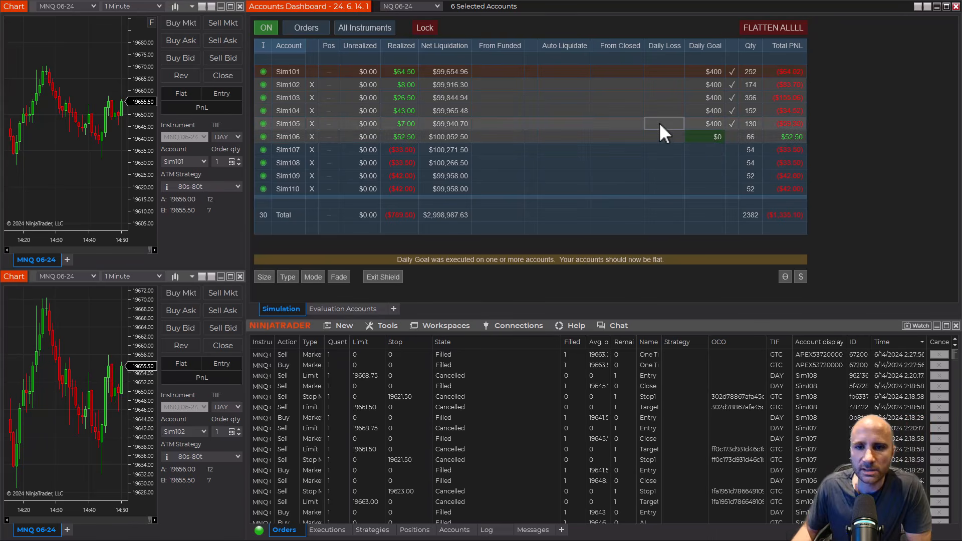
{"action": "scroll", "coordinate": [662, 124], "scroll_direction": "up", "scroll_amount": 1}
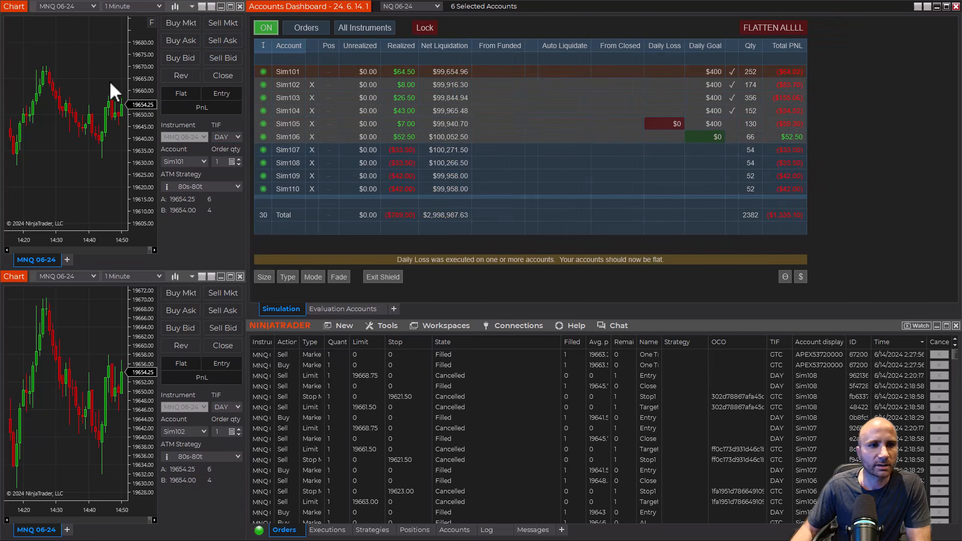
- Place a one-contract sell limit order at 19676.50 on the Sim101 chart, and move it down to 19638.75
{"action": "right_click", "coordinate": [97, 51]}
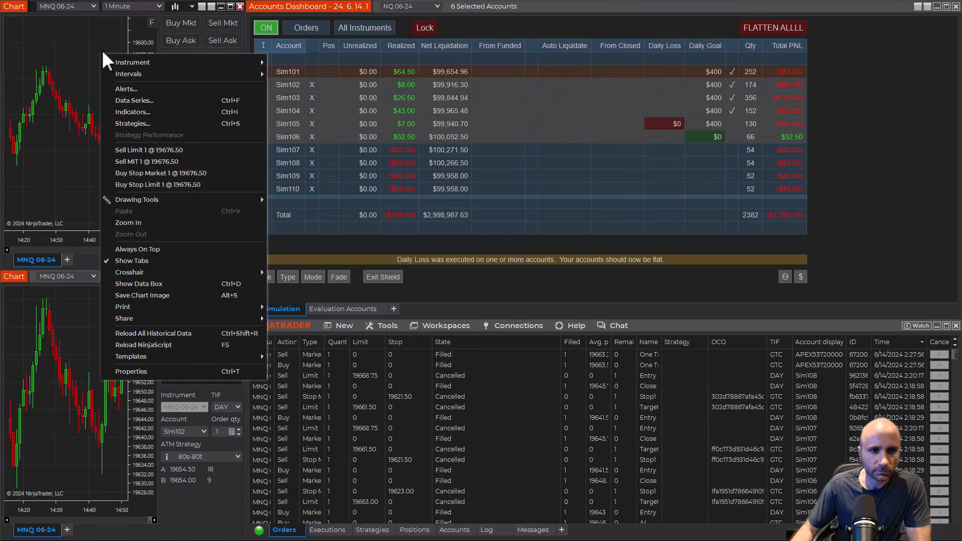
{"action": "left_click", "coordinate": [142, 149]}
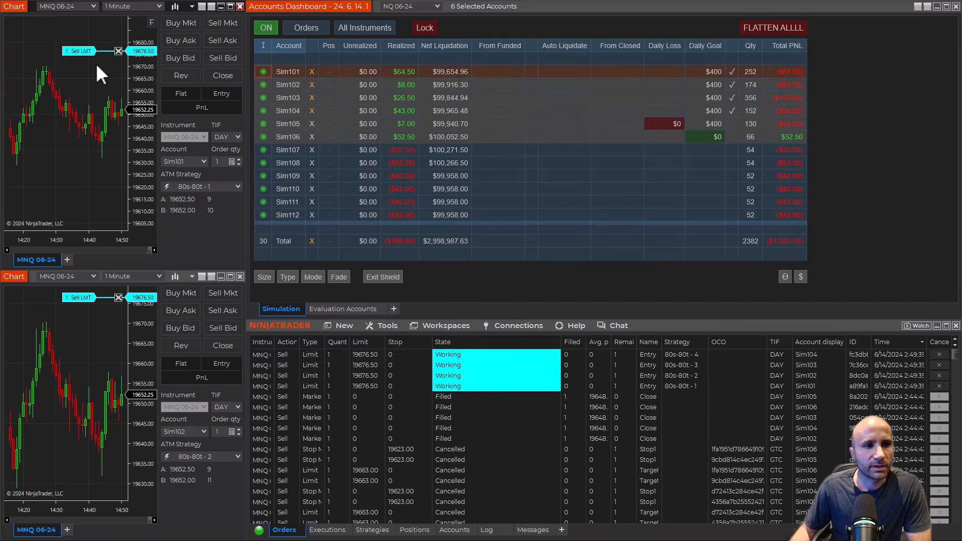
{"action": "left_click_drag", "start_coordinate": [89, 50], "coordinate": [78, 142]}
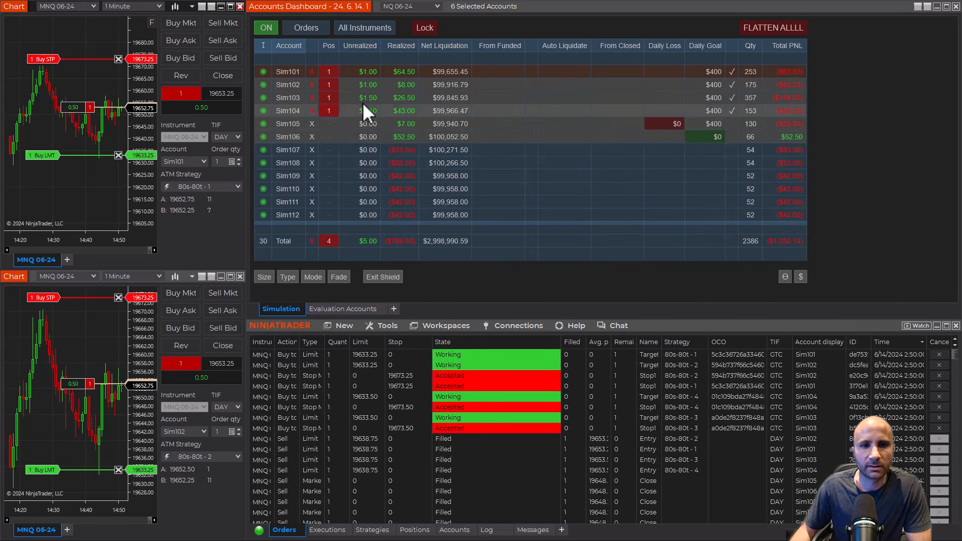
- Close the open Sim101 chart position and set Sim106's Daily Goal to $200
{"action": "left_click", "coordinate": [227, 76]}
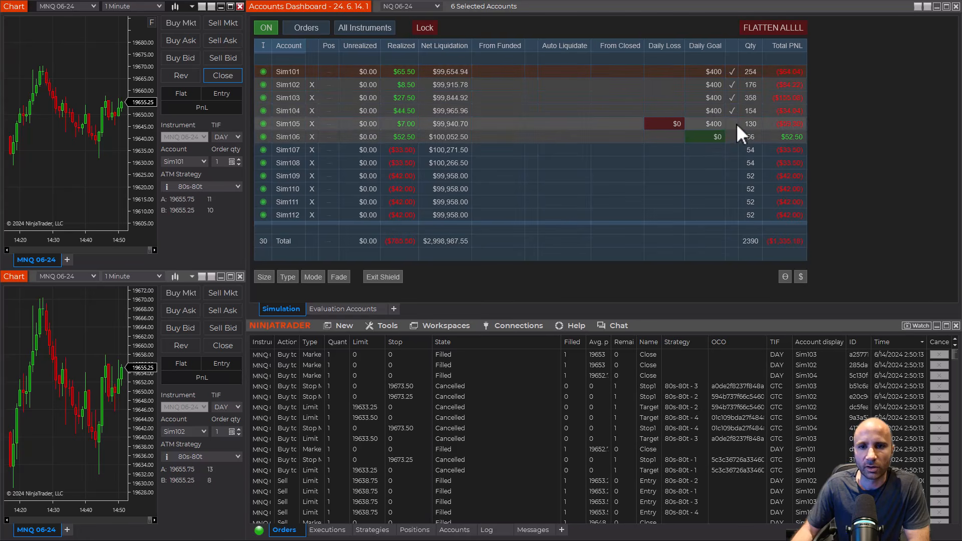
{"action": "left_click", "coordinate": [712, 137]}
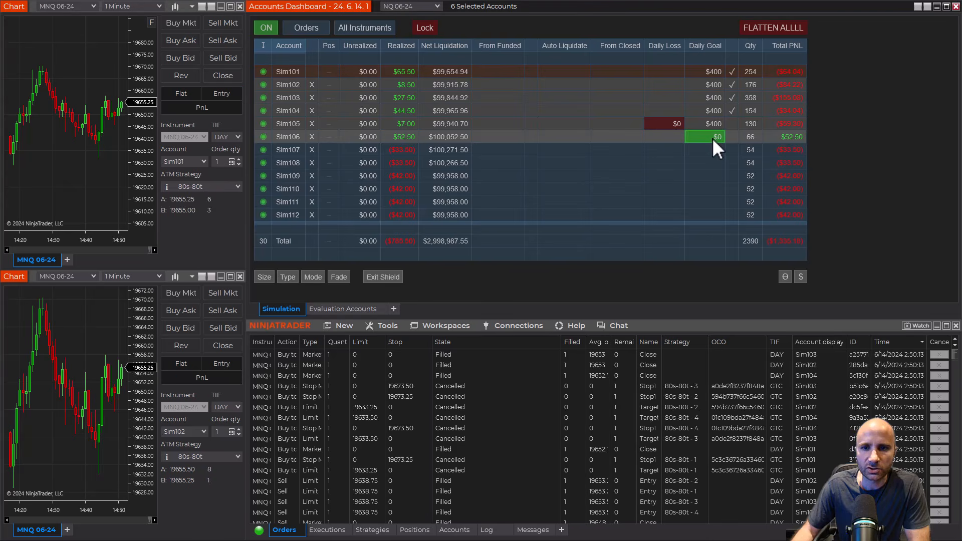
{"action": "type", "text": "200"}
{"action": "key", "text": "Return"}
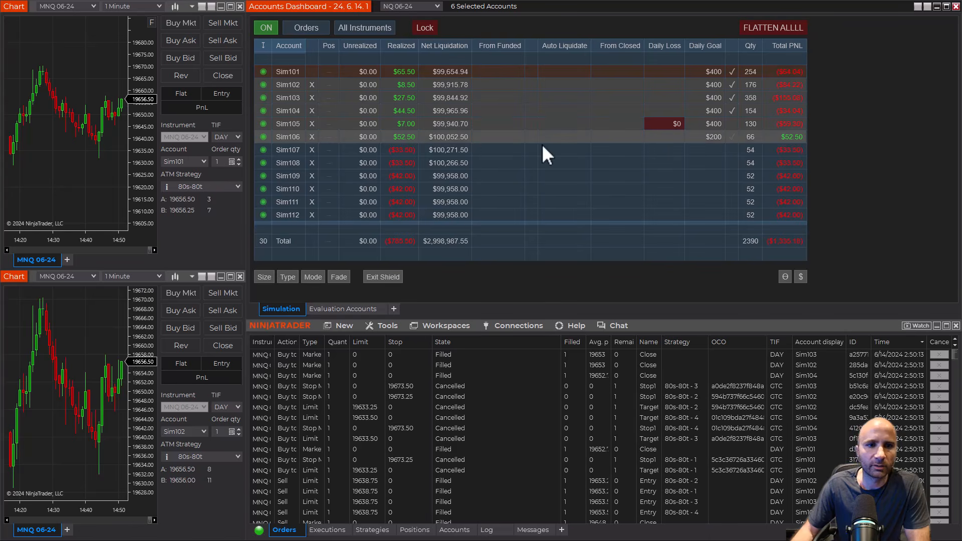
- Buy one MNQ 06-24 contract at market from the Sim101 chart and close the position
{"action": "left_click", "coordinate": [180, 22]}
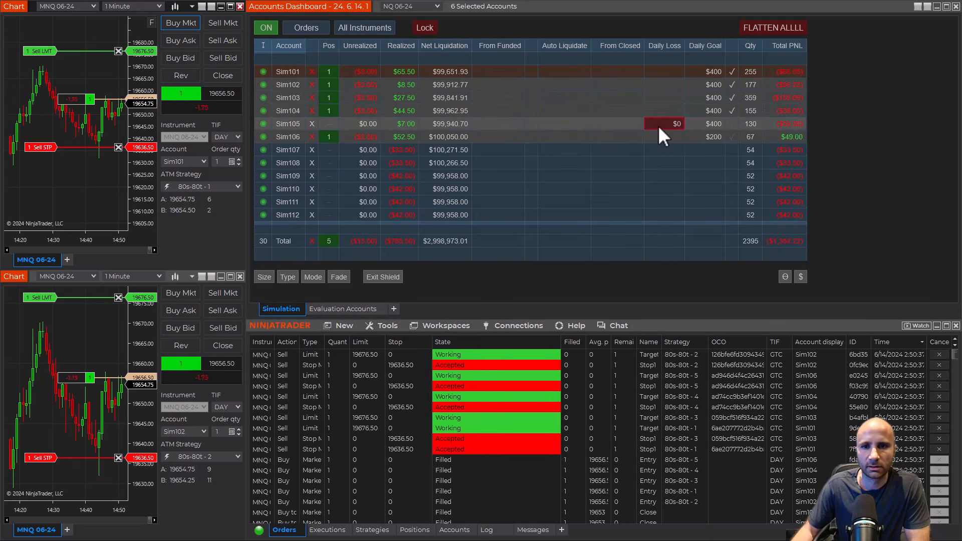
{"action": "left_click", "coordinate": [223, 75]}
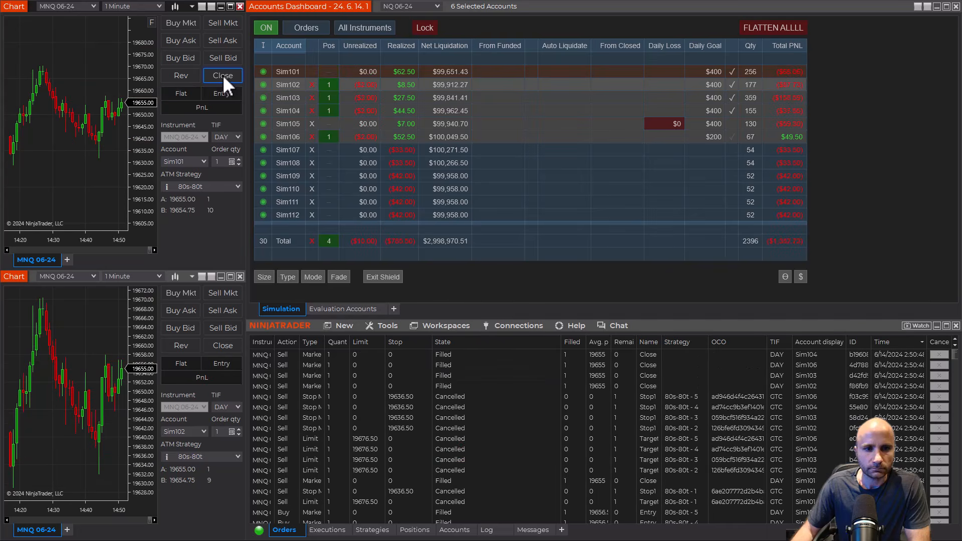
- Examine the funded APEX account's values among the Evaluation Accounts and return to the Simulation accounts
{"action": "left_click", "coordinate": [347, 311]}
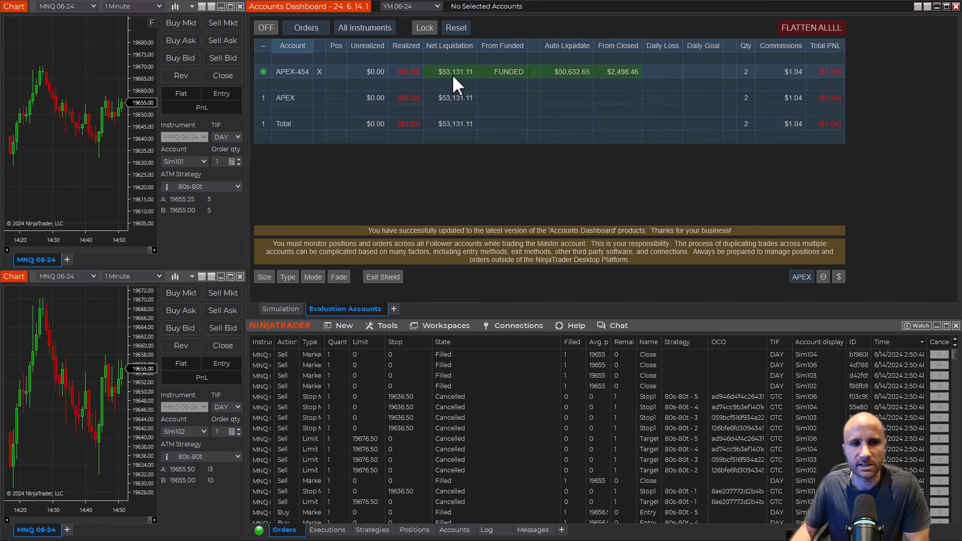
{"action": "left_click", "coordinate": [656, 74]}
{"action": "left_click", "coordinate": [281, 71]}
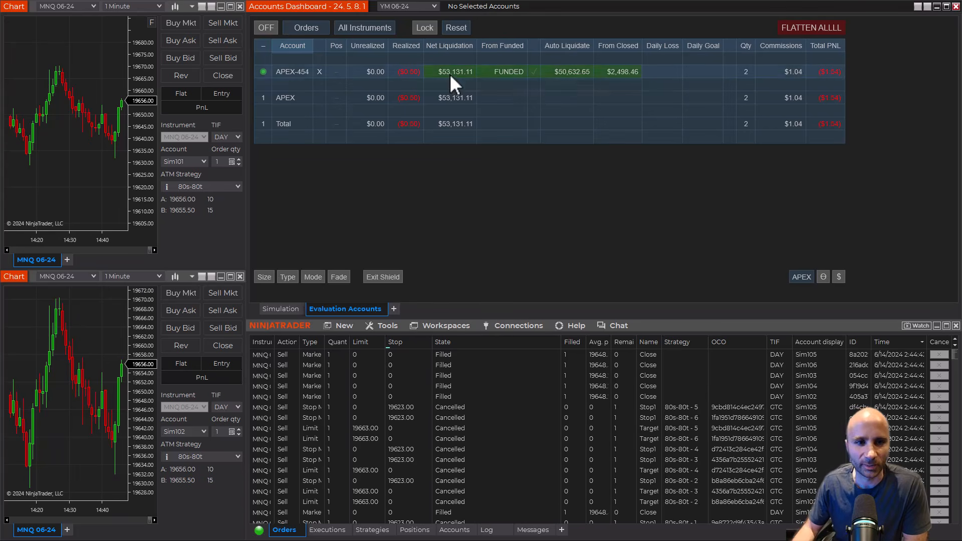
{"action": "left_click", "coordinate": [281, 310]}
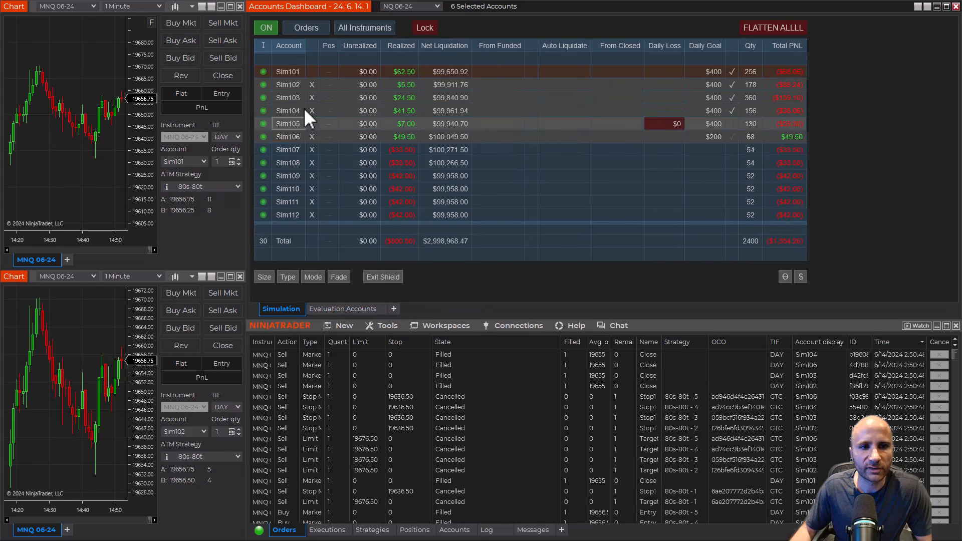
- Lower the Daily Goal of Sim104 and Sim105 to -$100 and that of Sim106 to -$300
{"action": "left_click", "coordinate": [718, 122]}
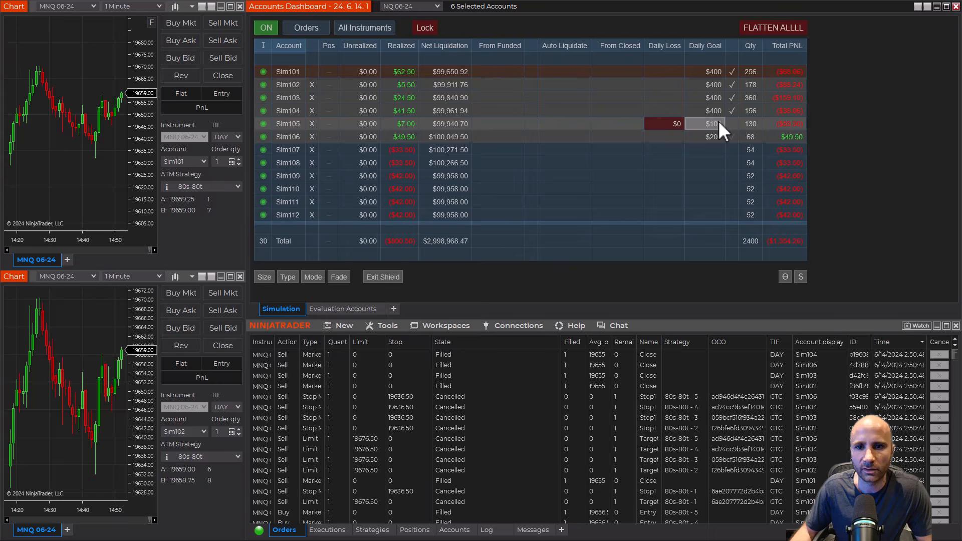
{"action": "left_click", "coordinate": [719, 121]}
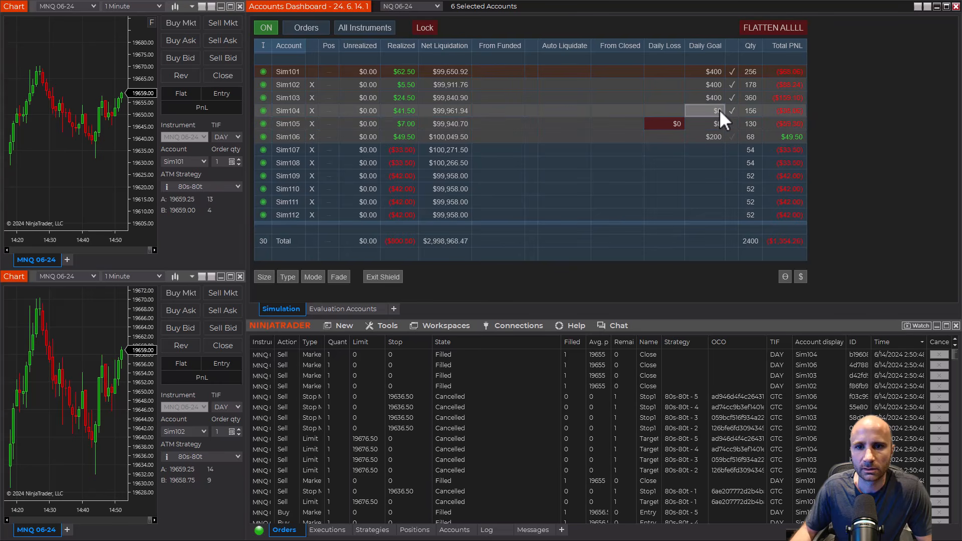
{"action": "left_click", "coordinate": [719, 110]}
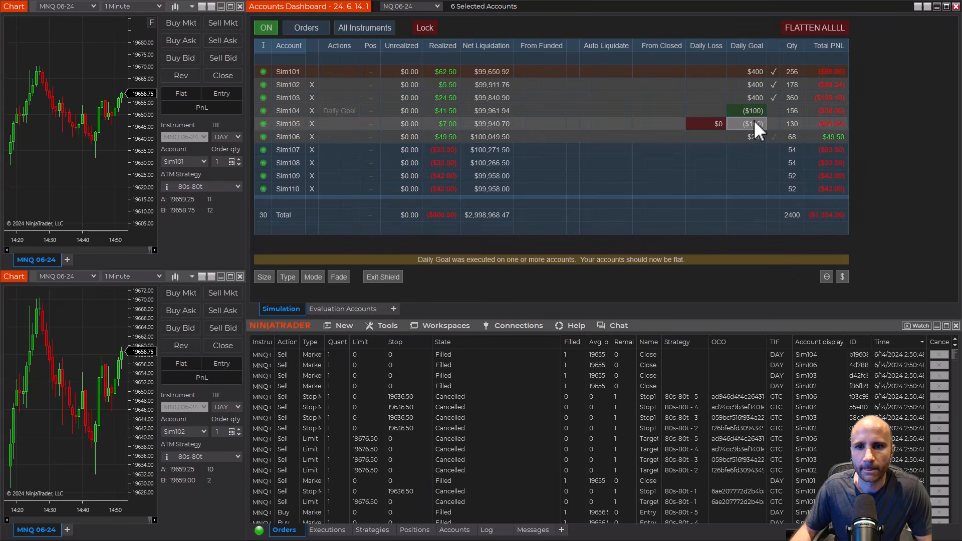
{"action": "left_click", "coordinate": [754, 121]}
{"action": "left_click", "coordinate": [757, 137]}
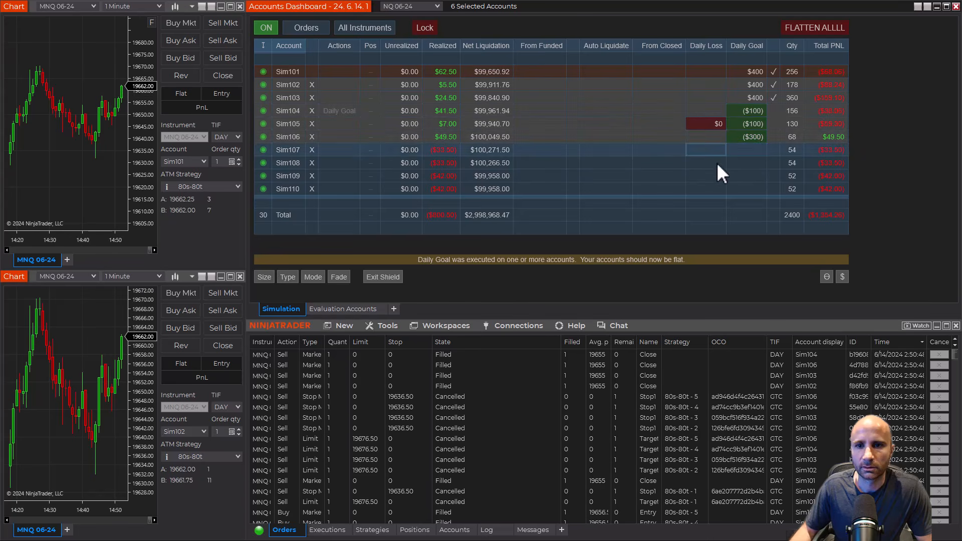
{"action": "left_click", "coordinate": [762, 110]}
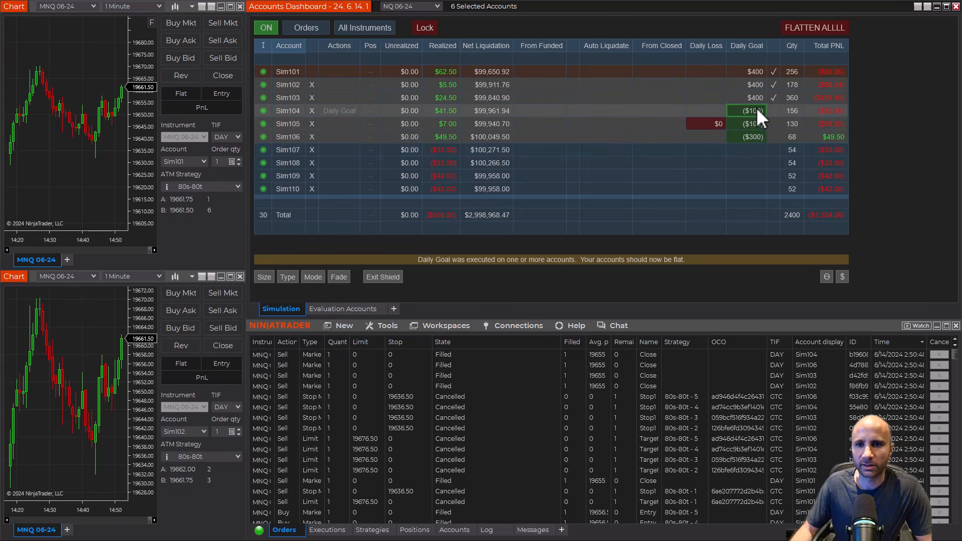
{"action": "left_click", "coordinate": [711, 110]}
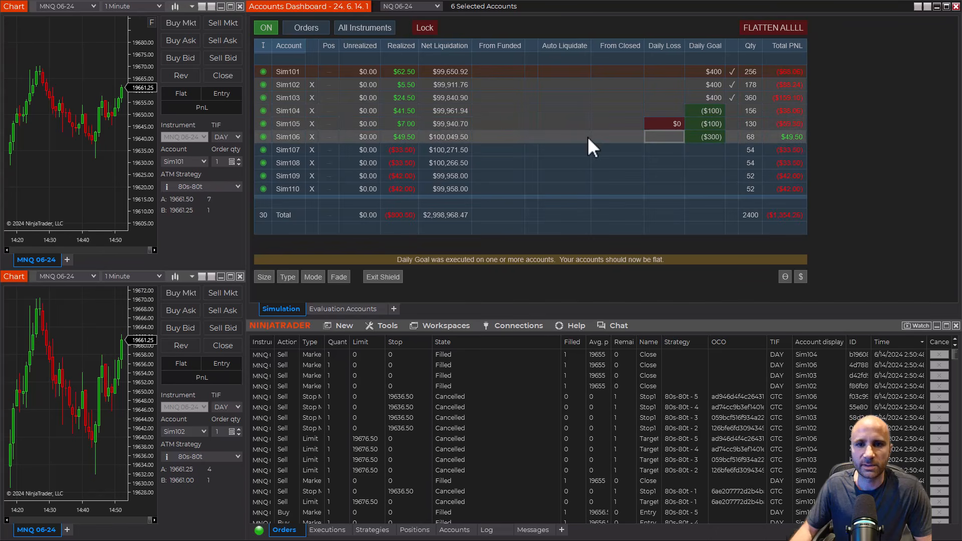
- Enter a one-contract market buy on the Sim101 chart to test the lowered goals, and close the position
{"action": "left_click", "coordinate": [187, 25]}
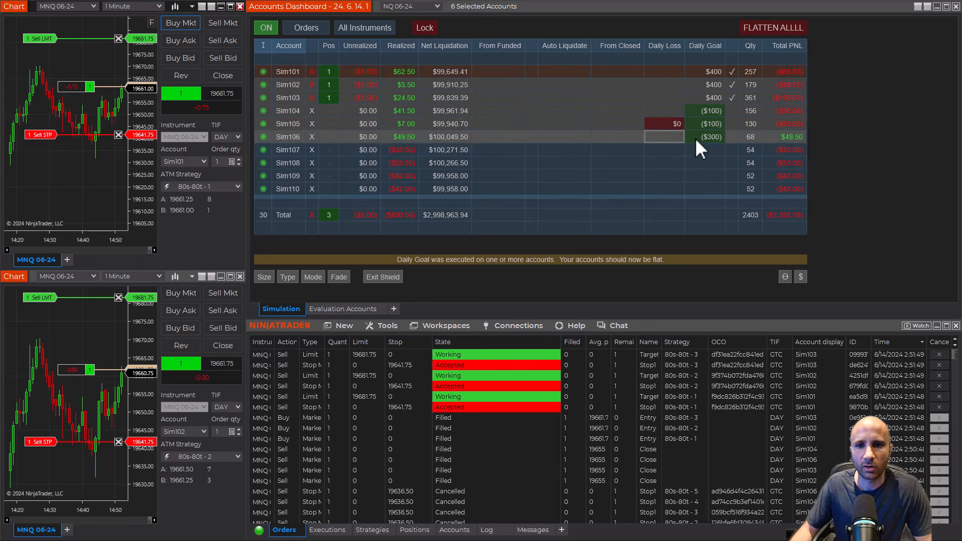
{"action": "left_click", "coordinate": [220, 76]}
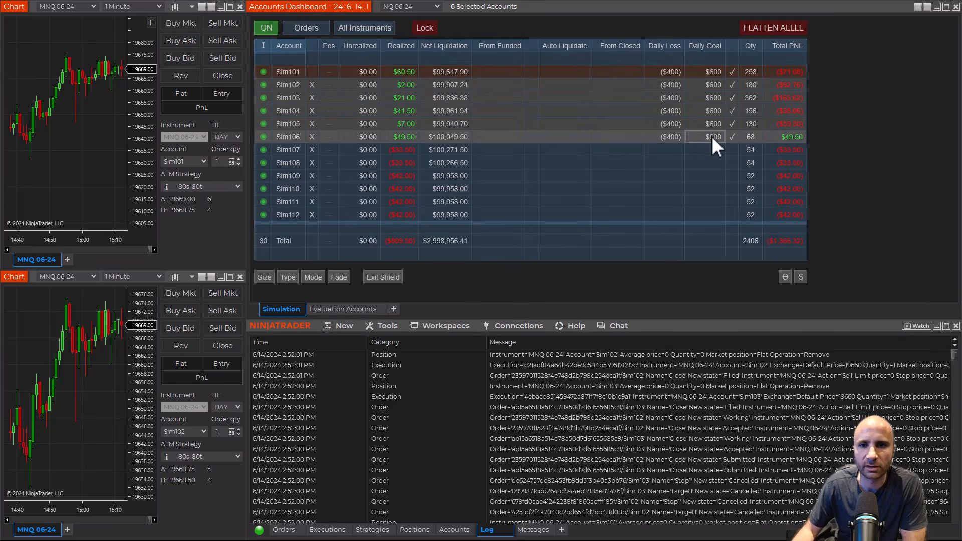
- Review the Daily Goal and Daily Loss limits of accounts Sim101 through Sim106
{"action": "left_click", "coordinate": [710, 73]}
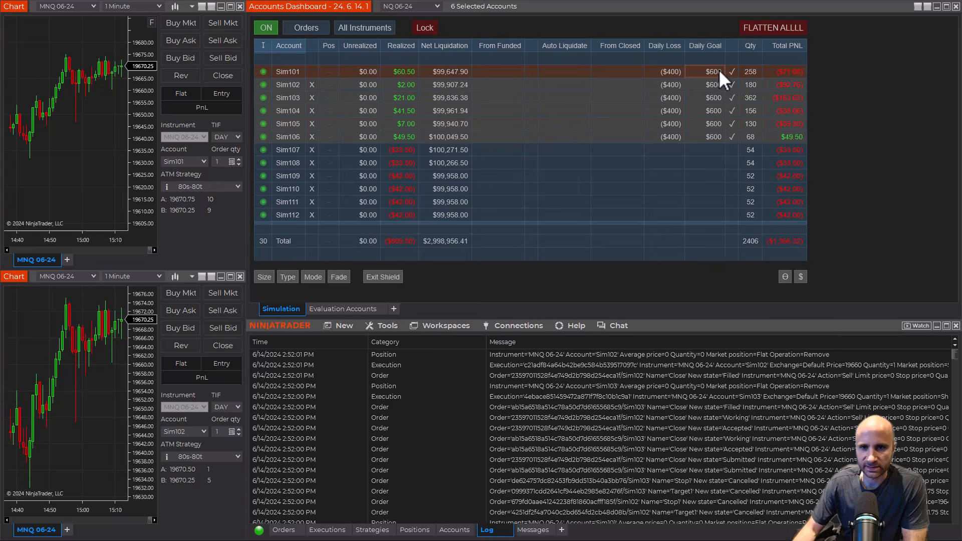
{"action": "left_click", "coordinate": [717, 135]}
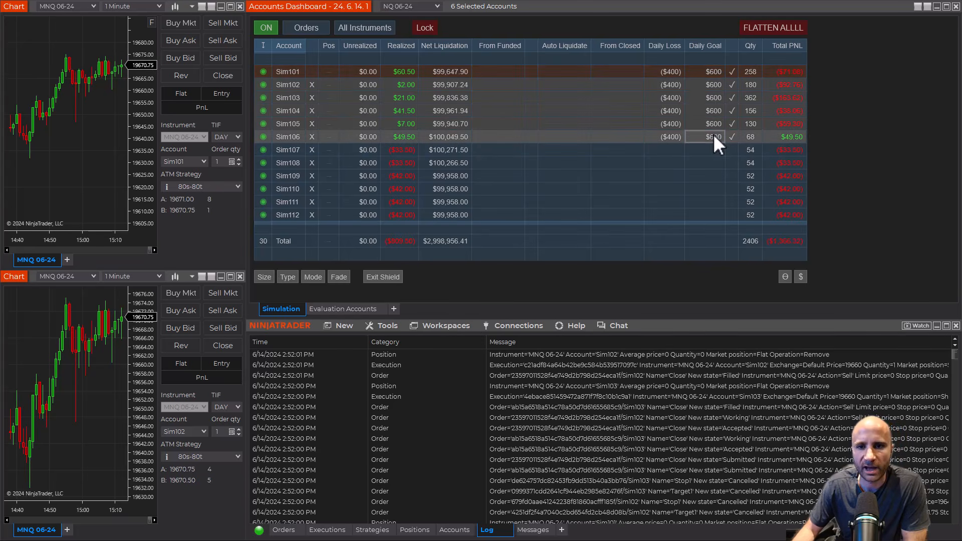
{"action": "left_click", "coordinate": [671, 63]}
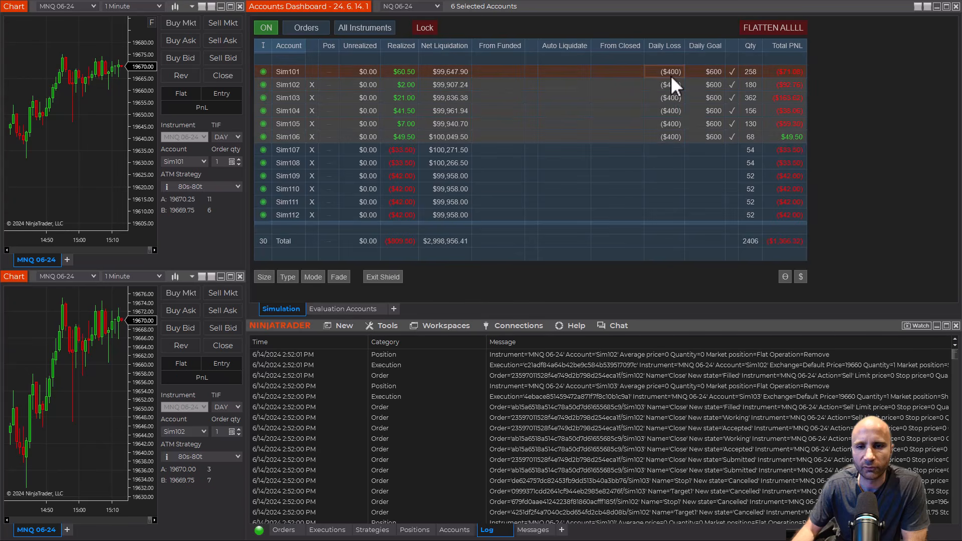
{"action": "left_click", "coordinate": [675, 134]}
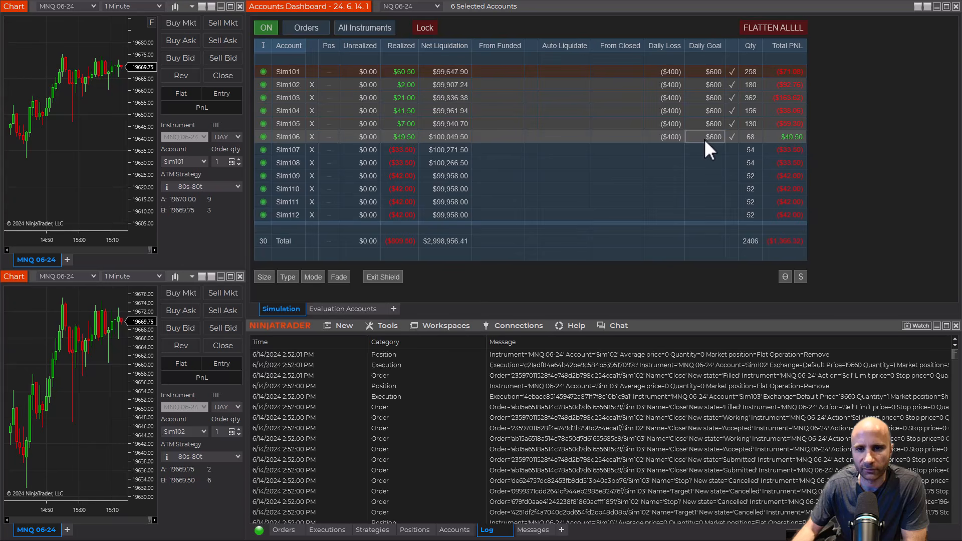
{"action": "left_click", "coordinate": [722, 139]}
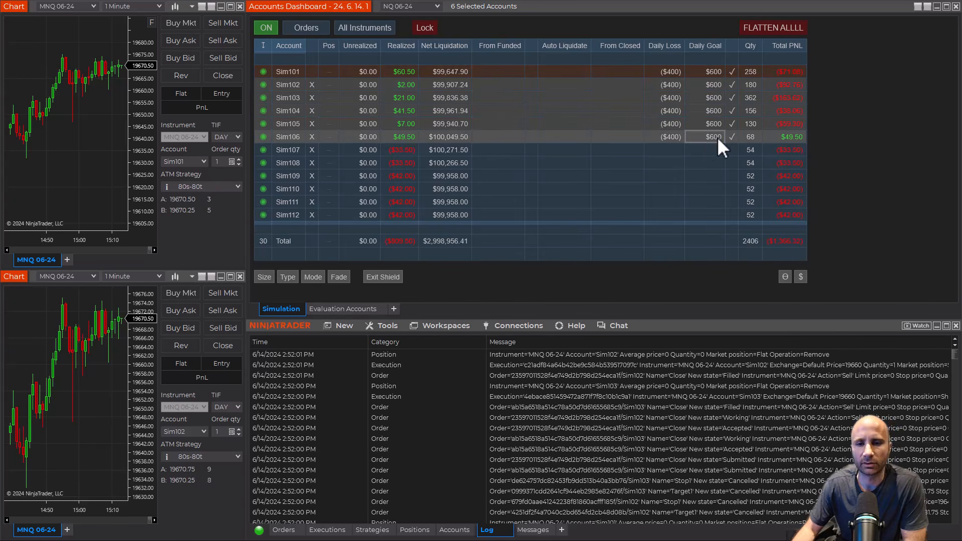
- Lower Sim106's Daily Goal to $40, below the account's current profit
{"action": "left_click", "coordinate": [718, 137]}
{"action": "scroll", "coordinate": [718, 137], "scroll_direction": "down", "scroll_amount": 1}
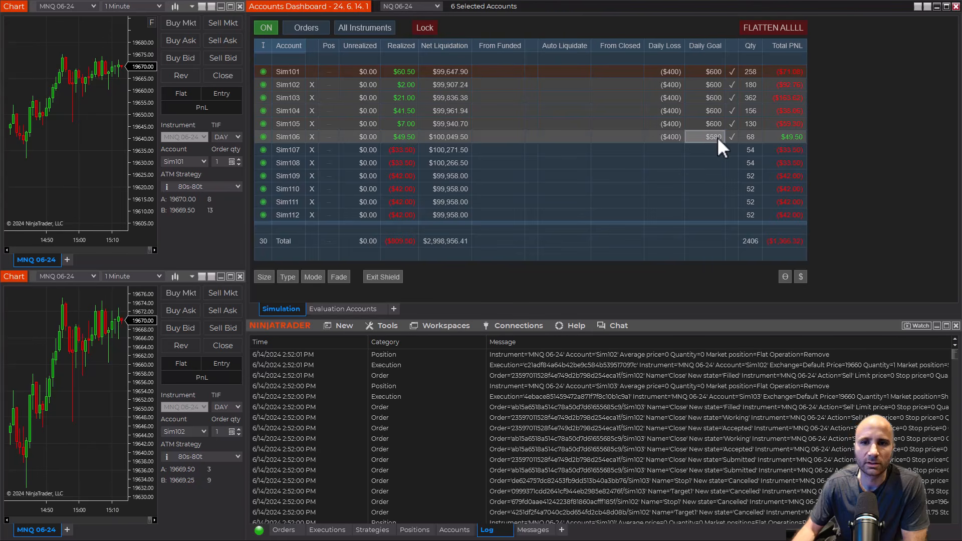
{"action": "type", "text": "130"}
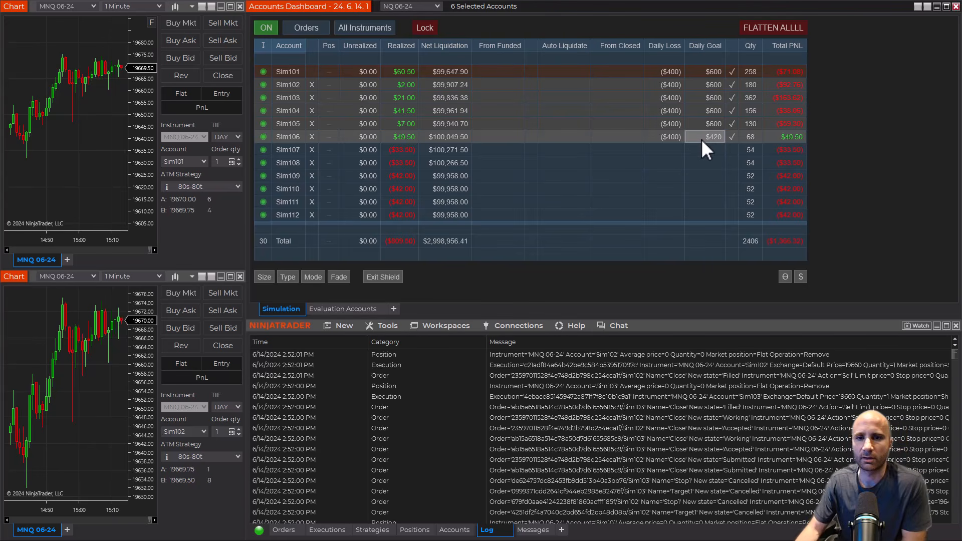
{"action": "scroll", "coordinate": [702, 140], "scroll_direction": "down", "scroll_amount": 2}
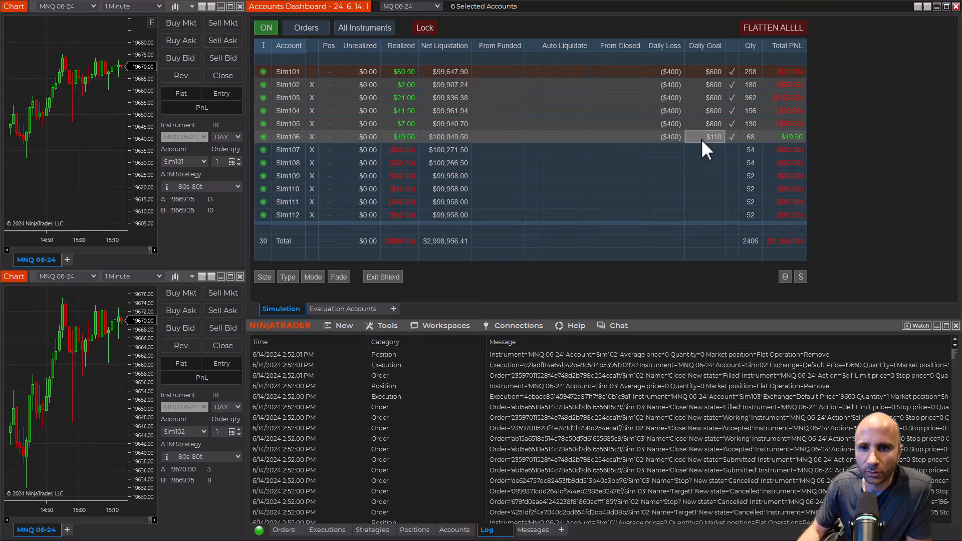
{"action": "scroll", "coordinate": [705, 140], "scroll_direction": "down", "scroll_amount": 3}
{"action": "scroll", "coordinate": [706, 137], "scroll_direction": "down", "scroll_amount": 2}
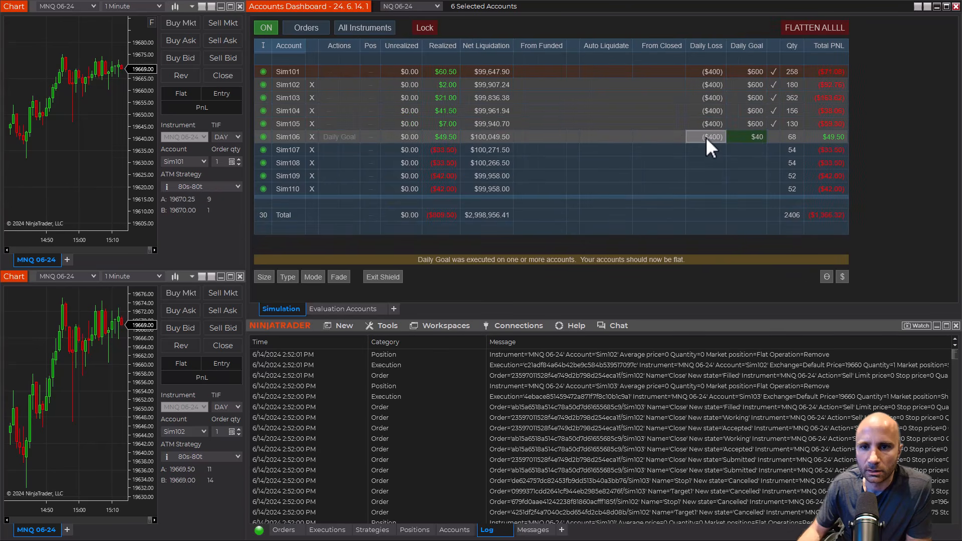
- Raise Sim106's Daily Goal to $70 and reduce it to $60
{"action": "scroll", "coordinate": [743, 137], "scroll_direction": "up", "scroll_amount": 2}
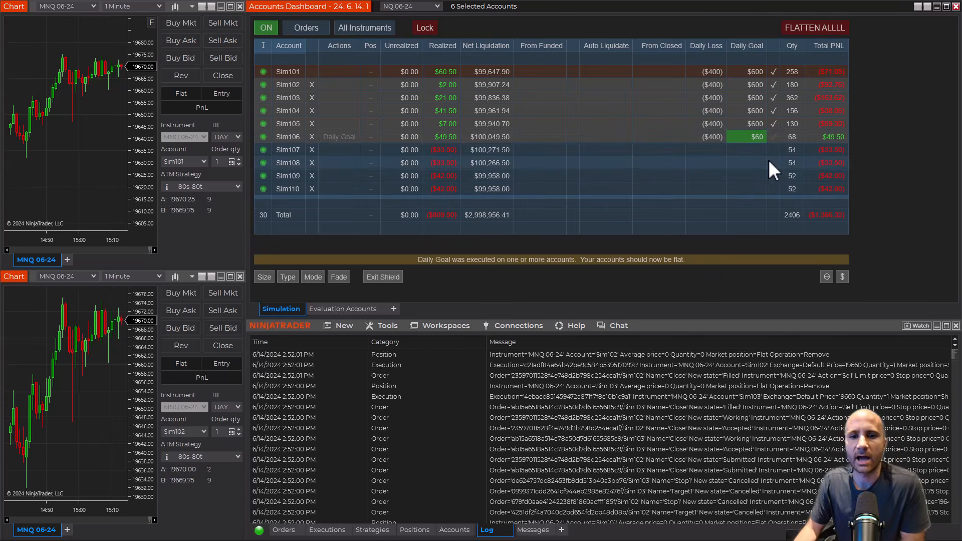
{"action": "scroll", "coordinate": [762, 140], "scroll_direction": "up", "scroll_amount": 1}
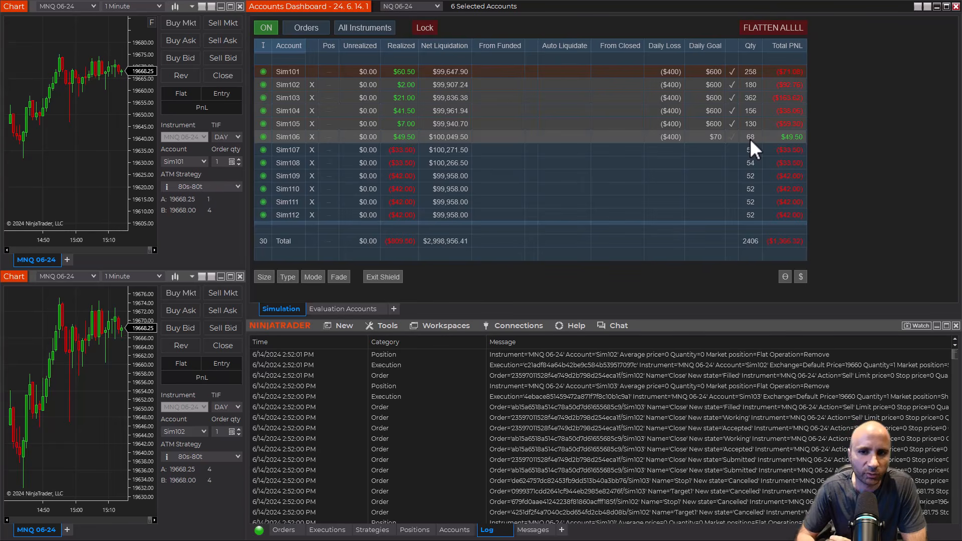
{"action": "left_click", "coordinate": [699, 140]}
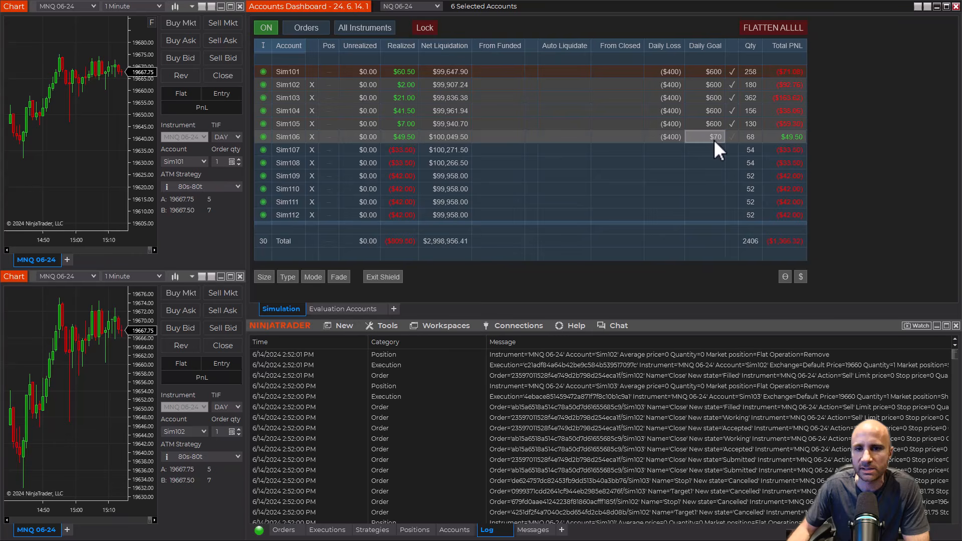
{"action": "type", "text": "60"}
{"action": "key", "text": "Return"}
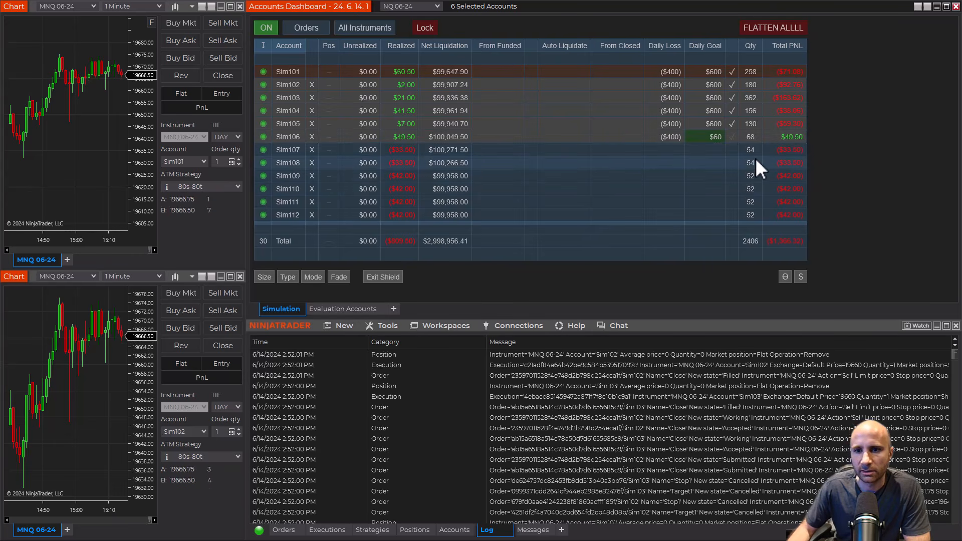
- Reduce Sim106's Daily Goal to $40
{"action": "left_click", "coordinate": [722, 125]}
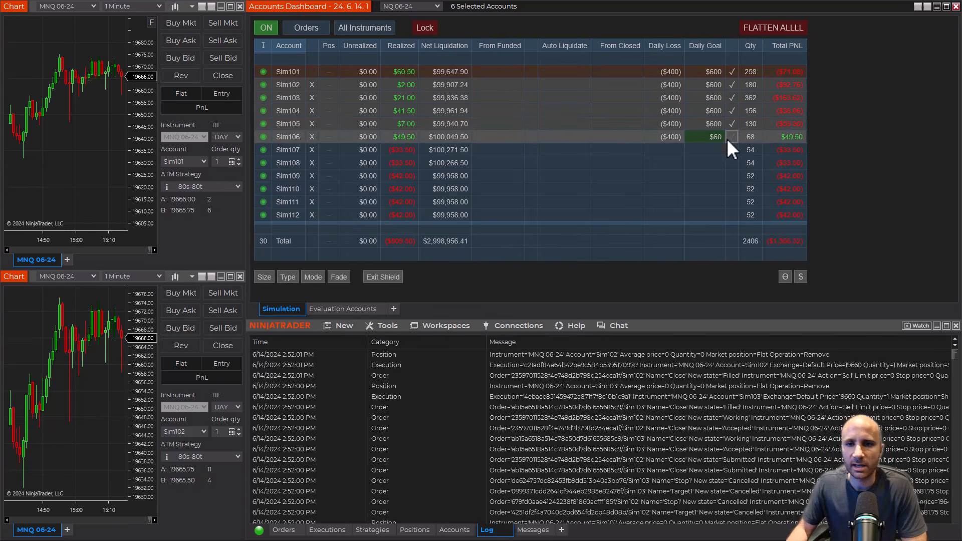
{"action": "key", "text": "BackSpace"}
{"action": "key", "text": "BackSpace"}
{"action": "type", "text": "50"}
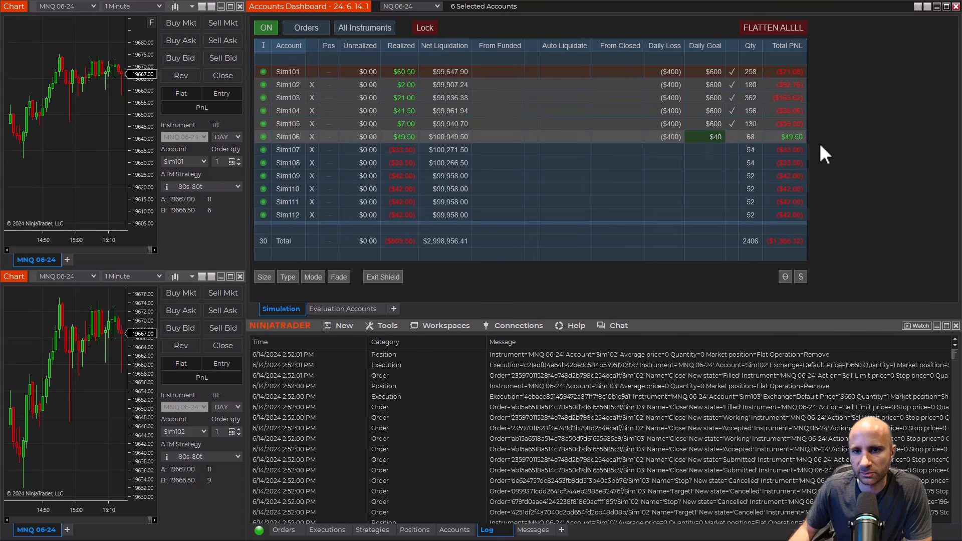
- Raise Sim106's Daily Goal to $60 and re-enable the account's goal
{"action": "scroll", "coordinate": [714, 138], "scroll_direction": "up", "scroll_amount": 1}
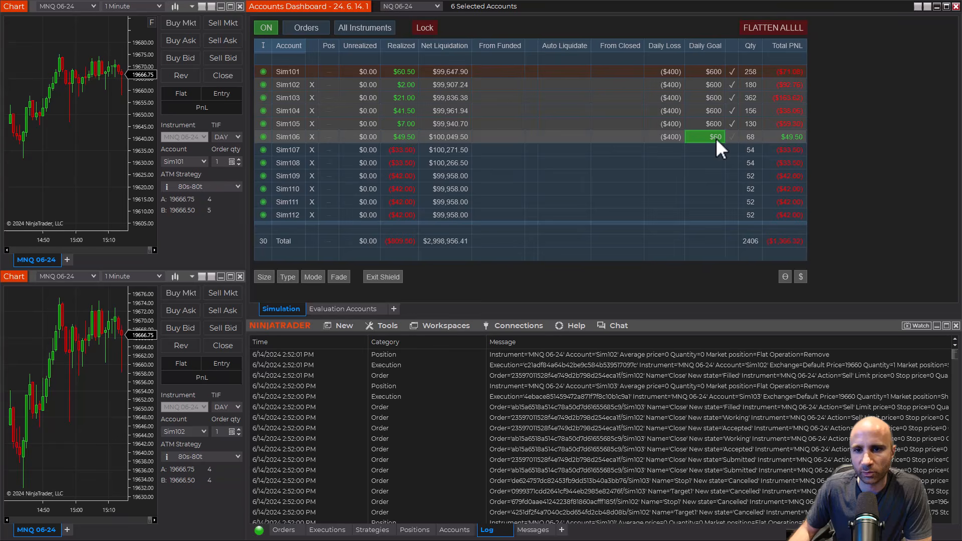
{"action": "left_click", "coordinate": [732, 137]}
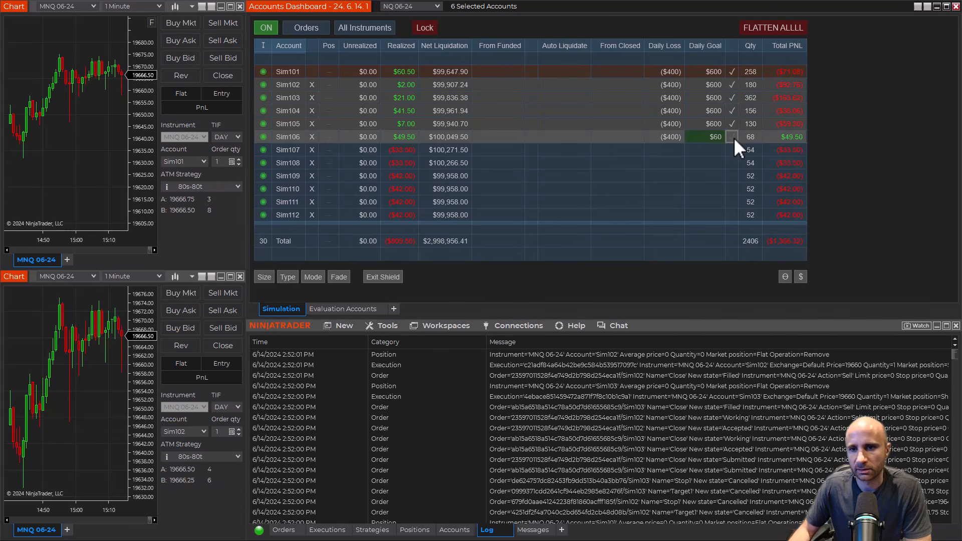
{"action": "left_click", "coordinate": [735, 136]}
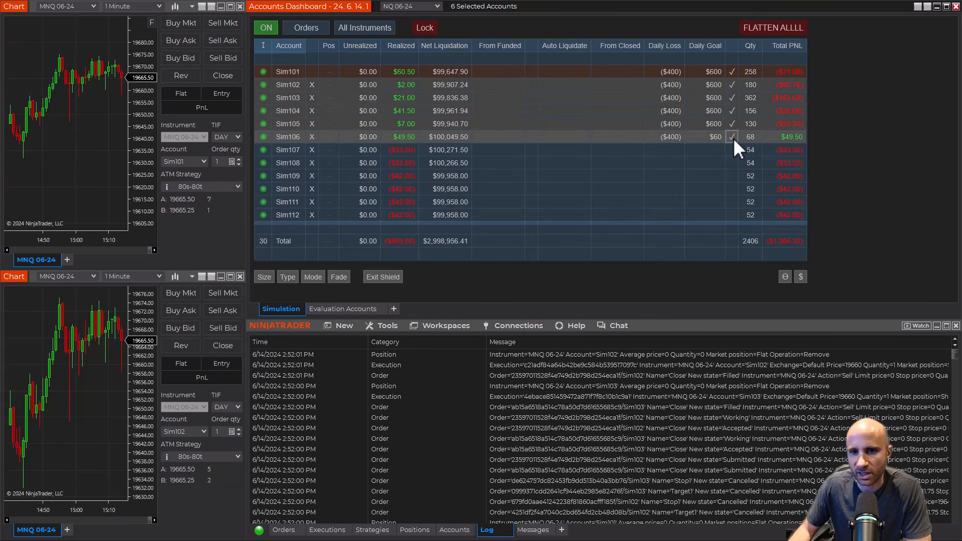